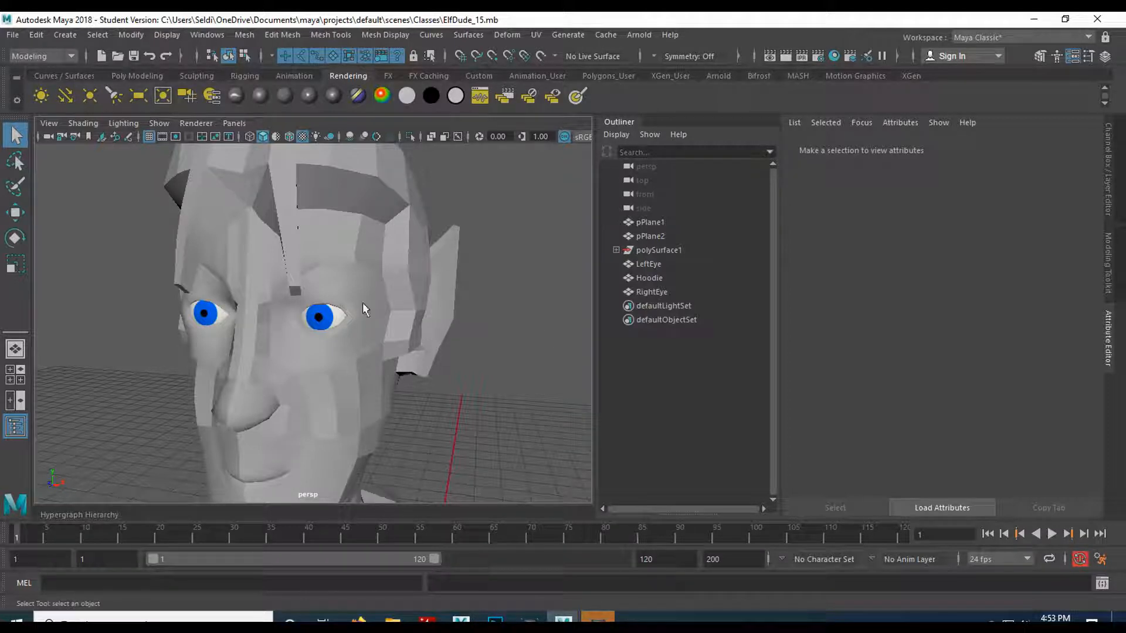
- Switch to Mudbox and rename the lambert1 material as ElfMaterial
left_click(321, 318)
left_click(206, 304)
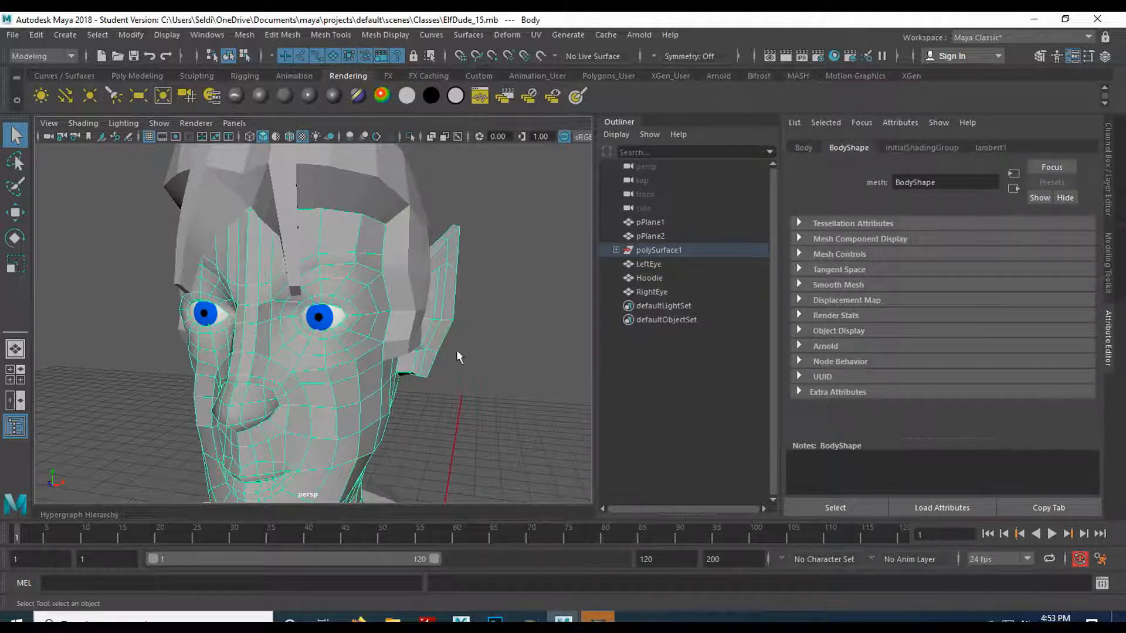
left_click(461, 620)
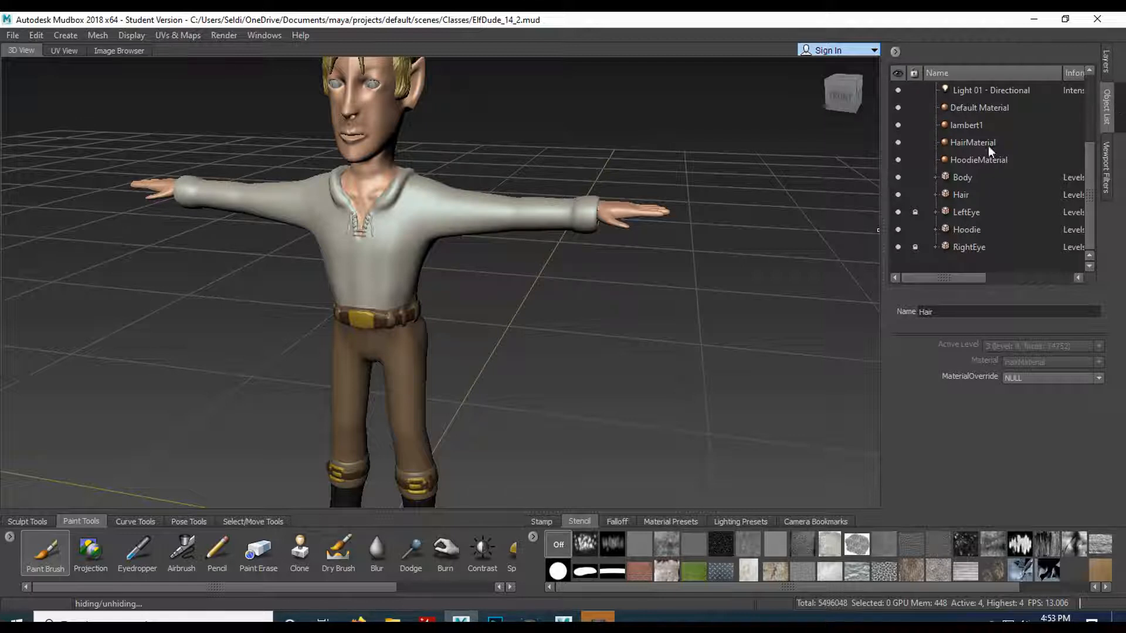
left_click(966, 125)
double_click(966, 309)
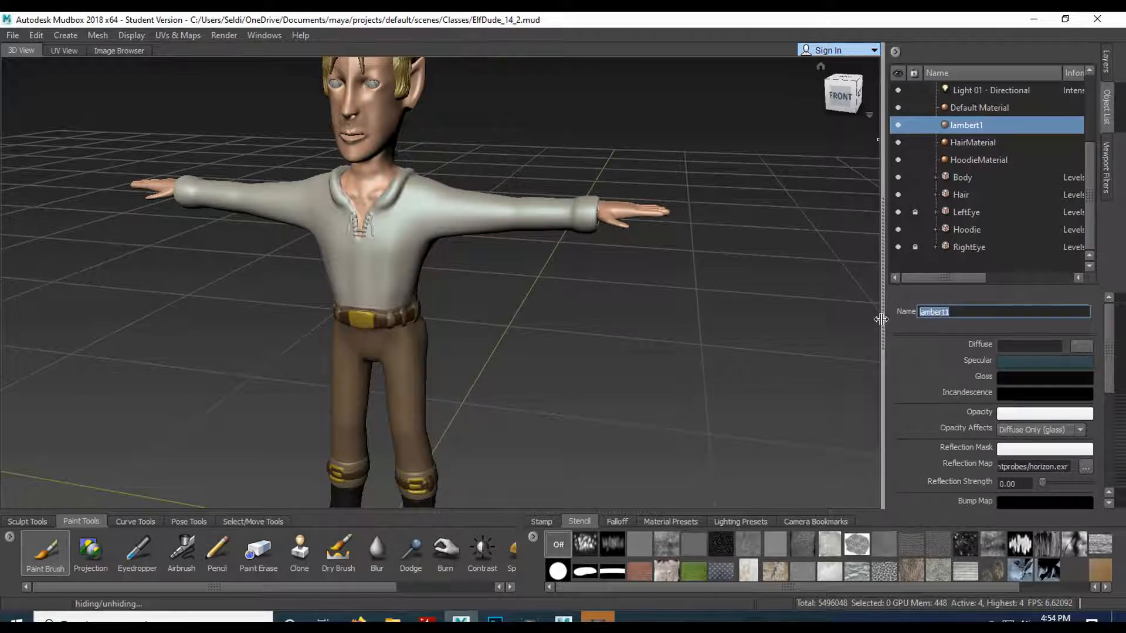
type("Elf")
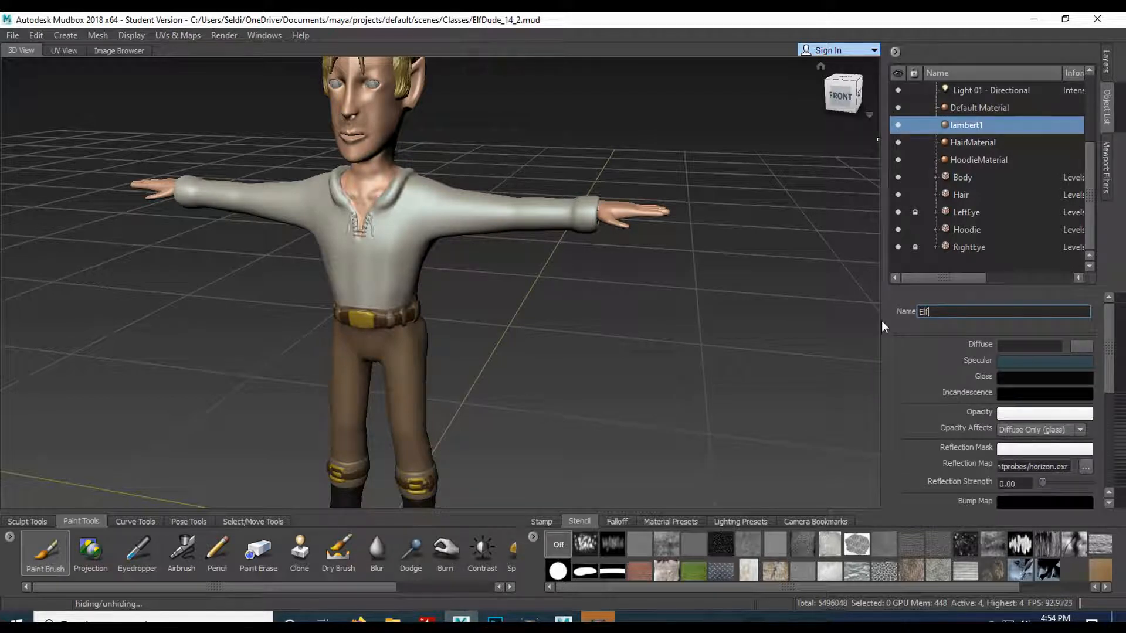
type("Material")
key("Return")
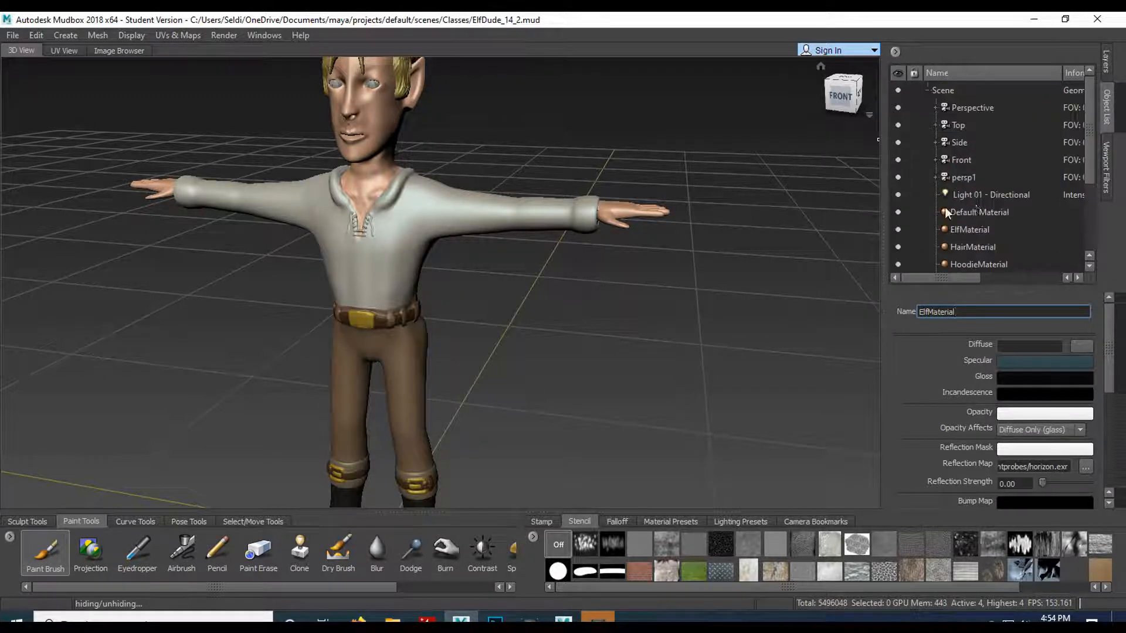
- Select the Hoodie, Body and Hair meshes together in the scene's object list
scroll(983, 174, "down", 2)
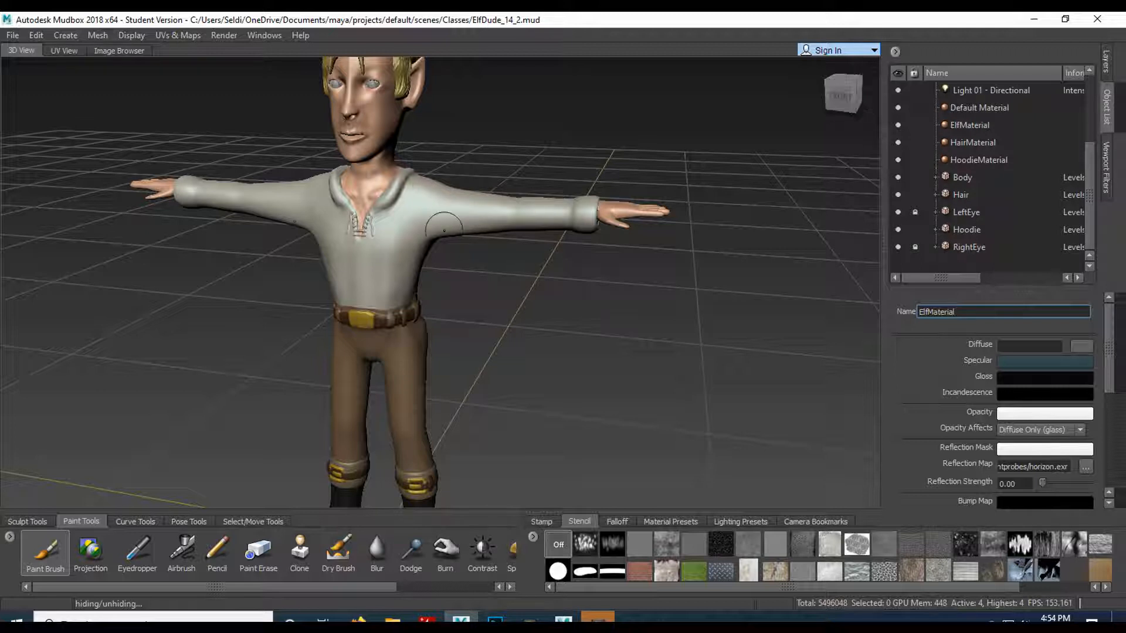
left_click(966, 231)
left_click(962, 195, "ctrl")
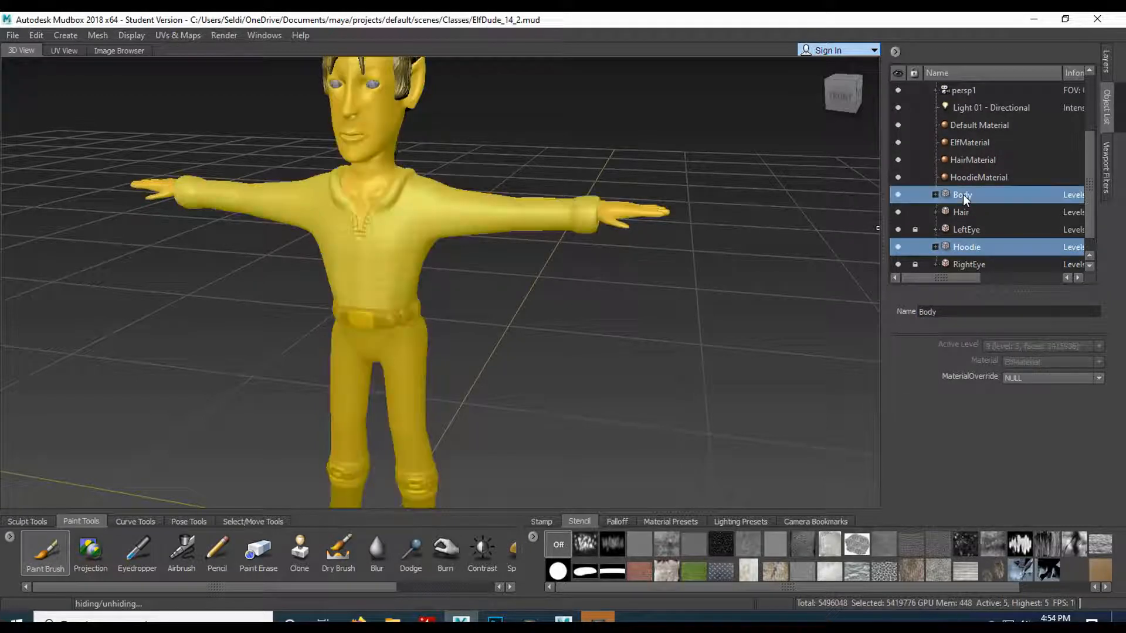
left_click(969, 214, "ctrl")
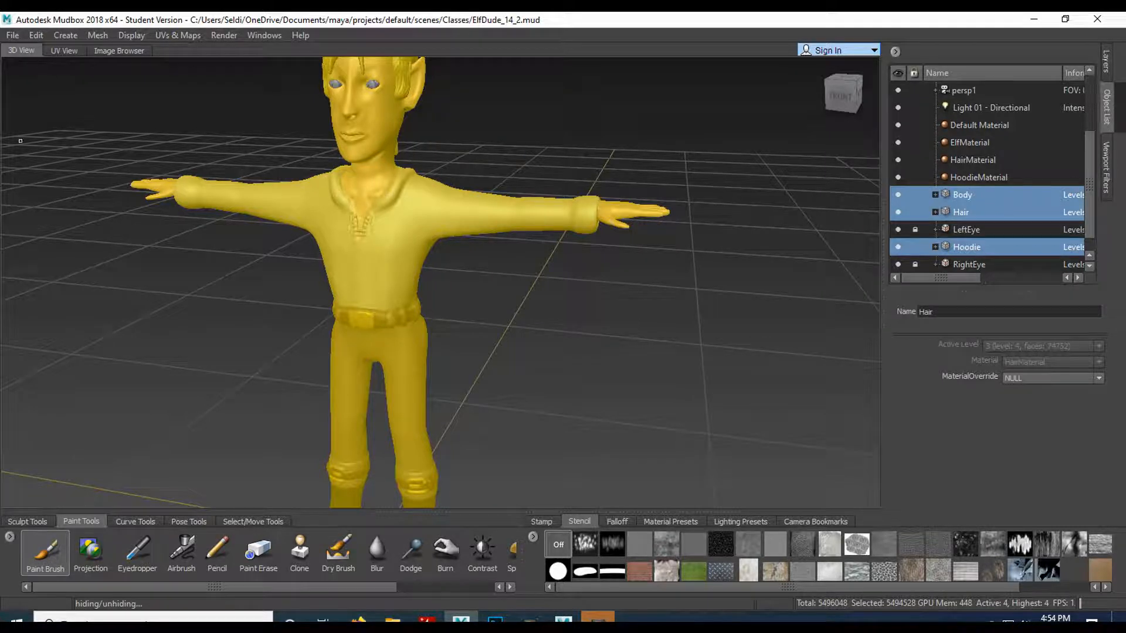
- Confirm the Maya send preferences with paint layers not sent and sculpt layers flattened before sending
left_click(12, 37)
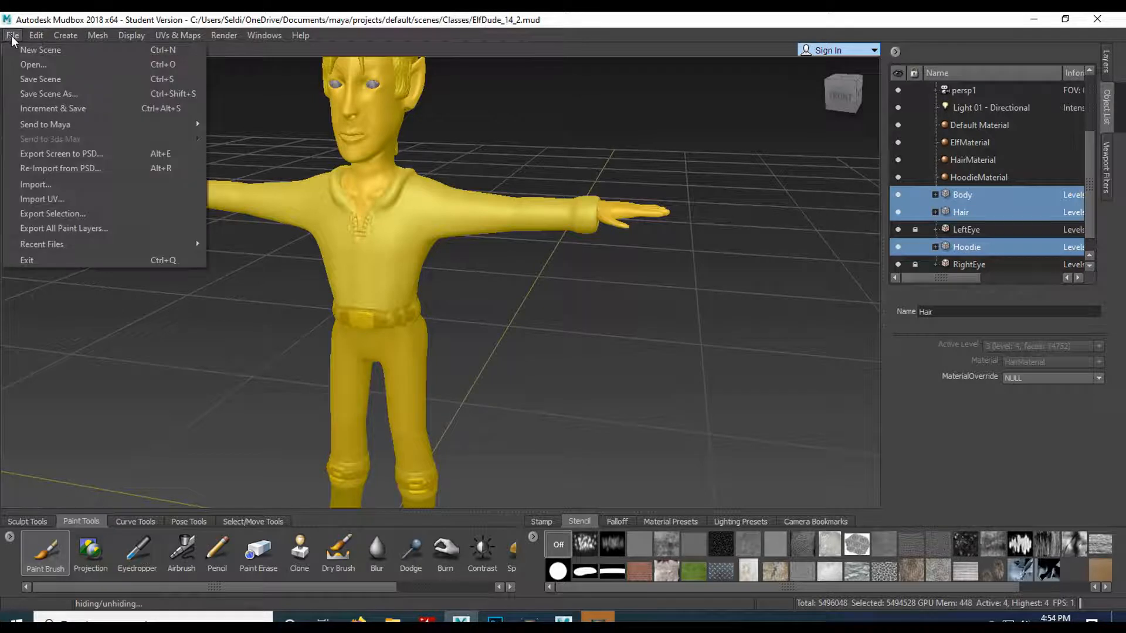
mouse_move(115, 127)
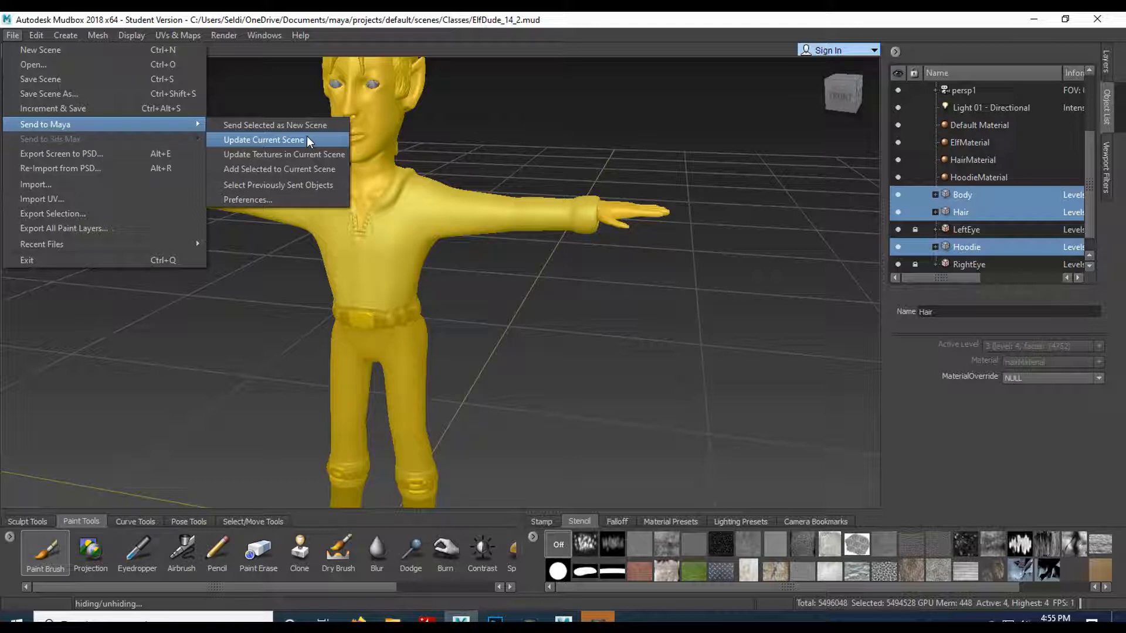
left_click(276, 199)
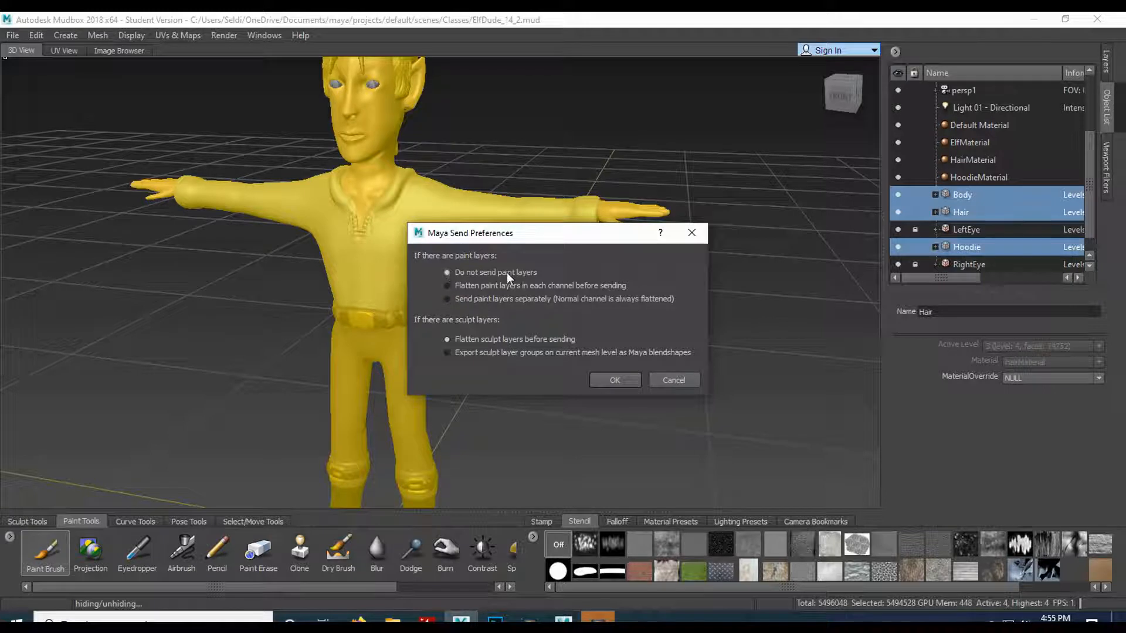
left_click(613, 380)
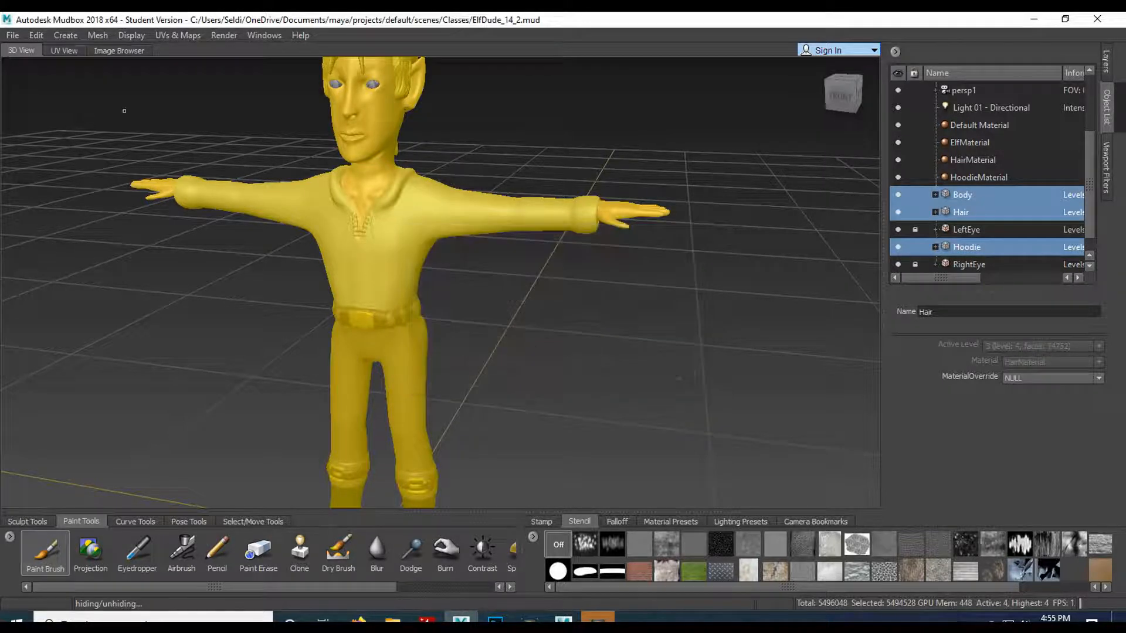
- Update the current Maya scene with the selected meshes, sending the base meshes instead of the current level
left_click(19, 37)
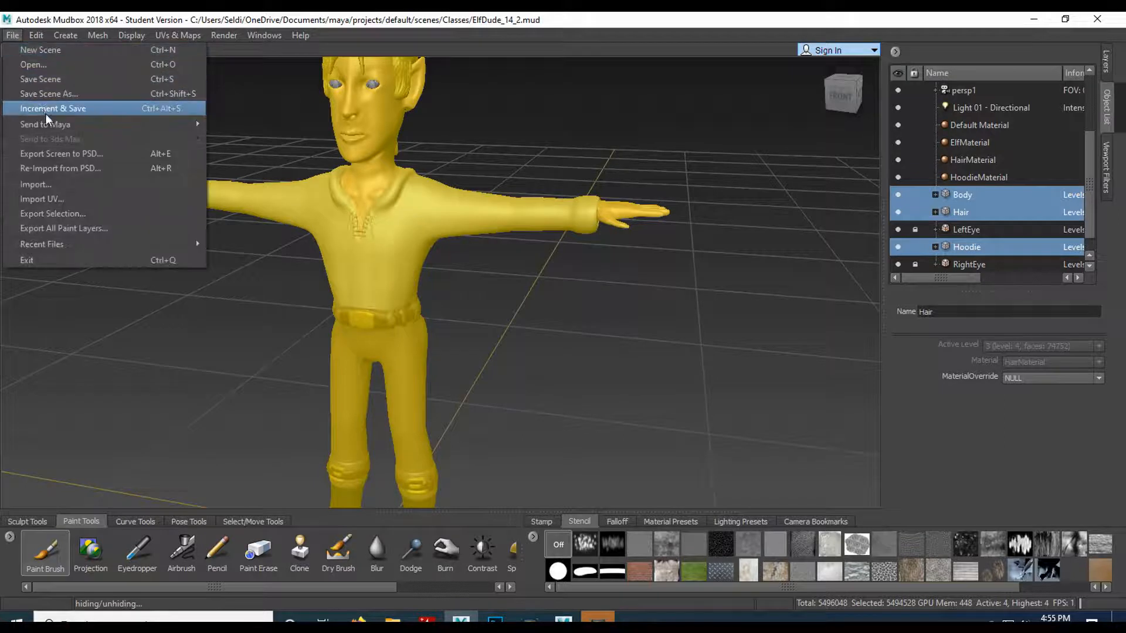
mouse_move(53, 126)
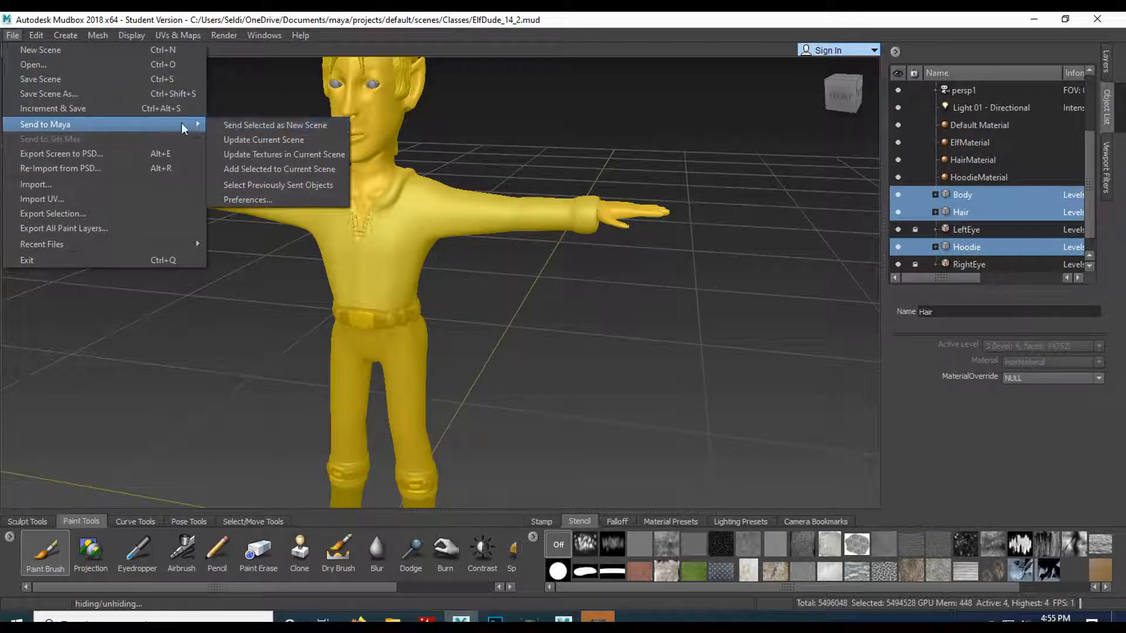
left_click(333, 138)
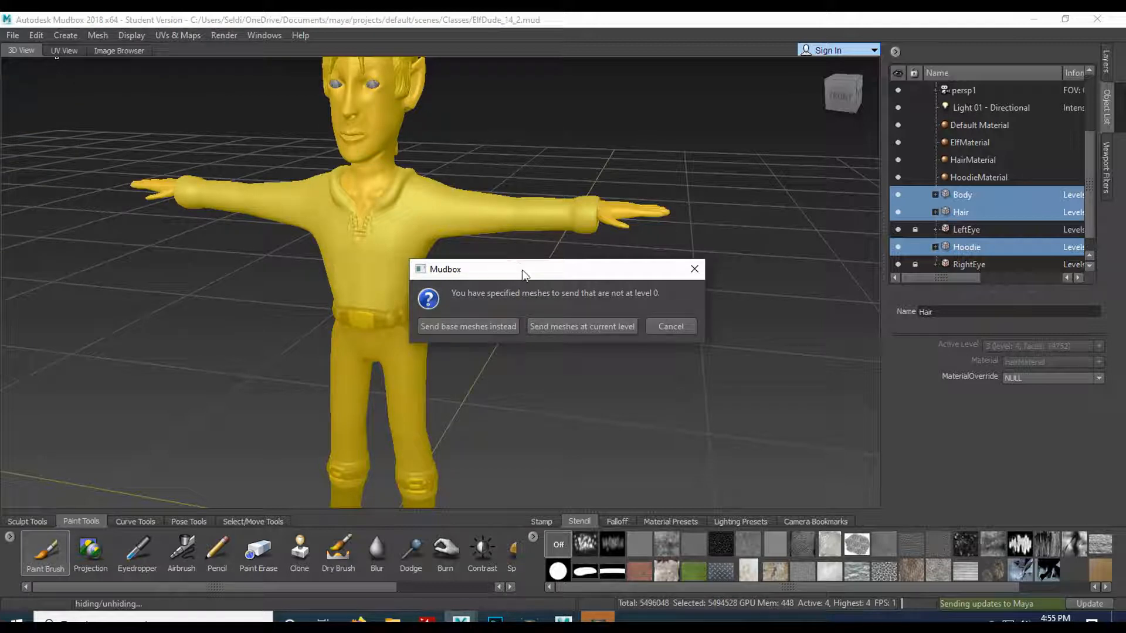
left_click_drag(521, 270, 561, 263)
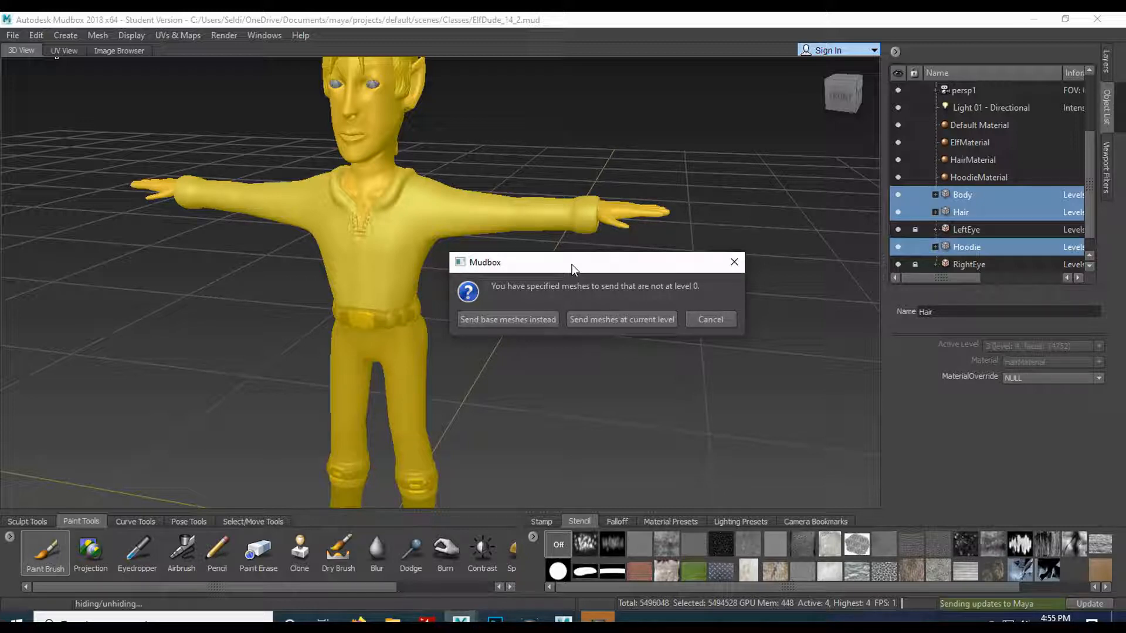
left_click(498, 319)
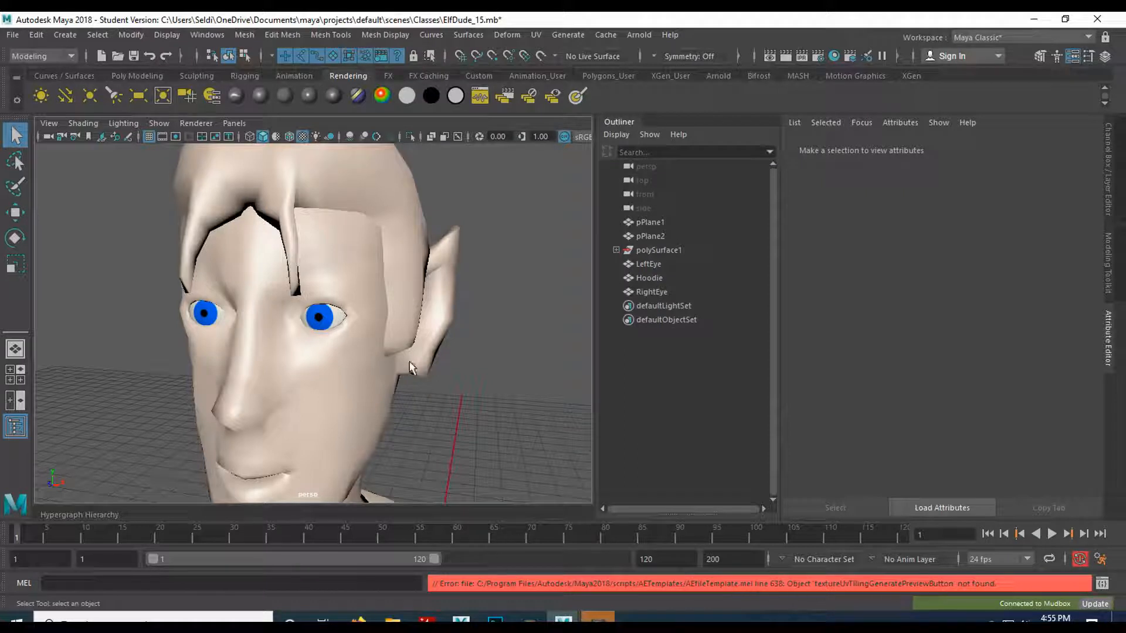
- Examine the updated elf model in Maya, from the head down to the torso and arms
scroll(398, 354, "down", 6)
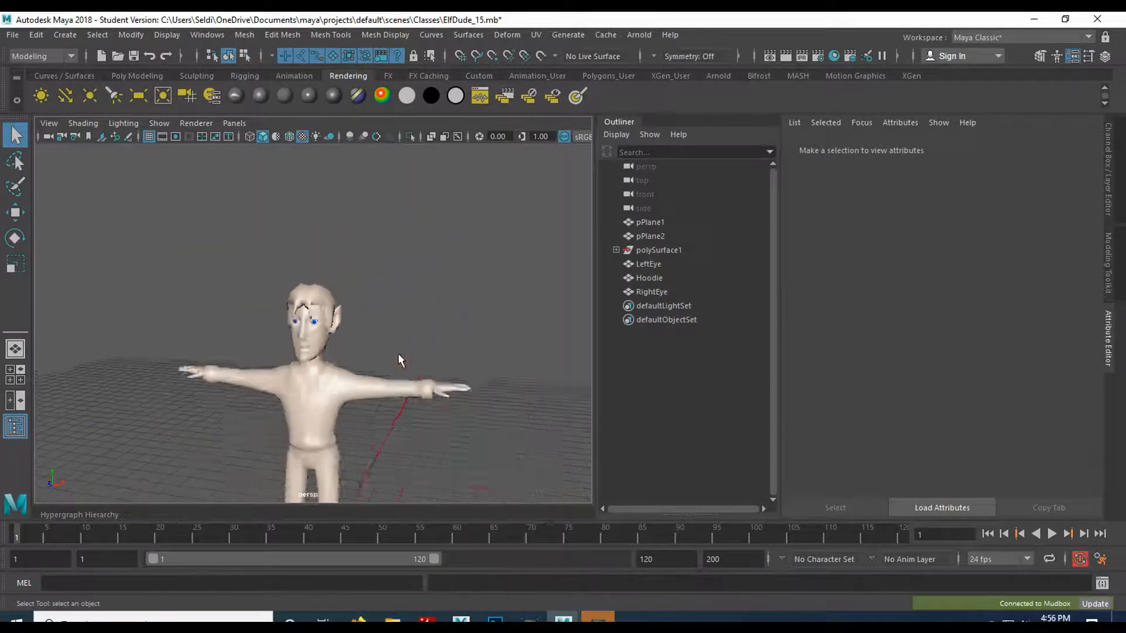
scroll(398, 353, "up", 5)
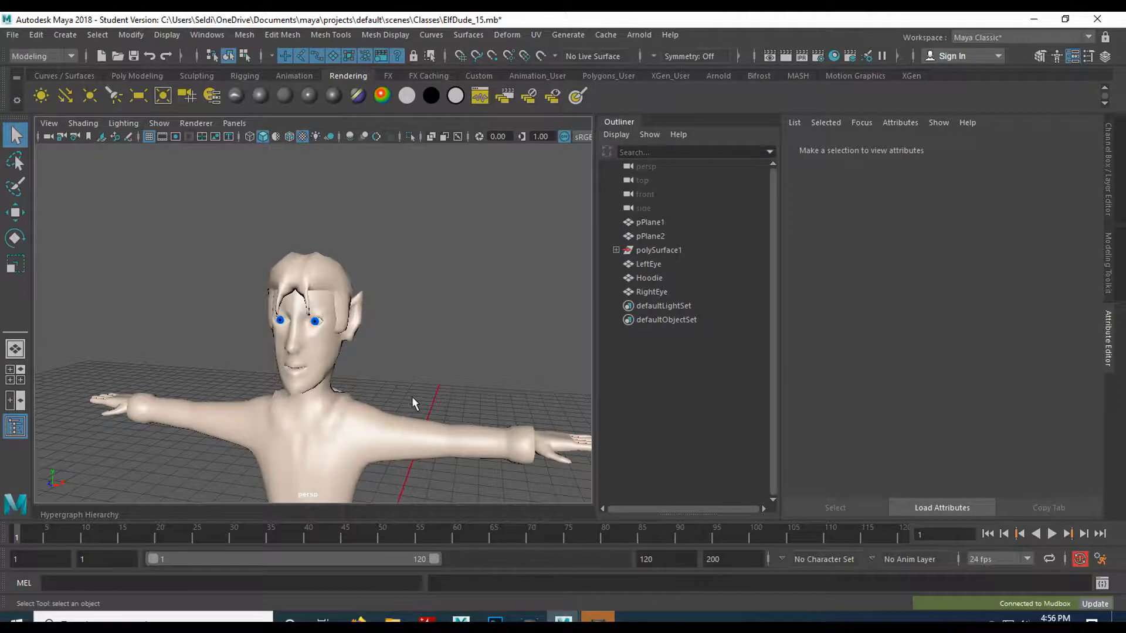
mouse_move(411, 396)
left_mouse_down("alt")
mouse_move(410, 377)
mouse_move(266, 410)
mouse_move(151, 402)
mouse_move(180, 362)
mouse_move(361, 391)
mouse_move(411, 382)
left_mouse_up("alt")
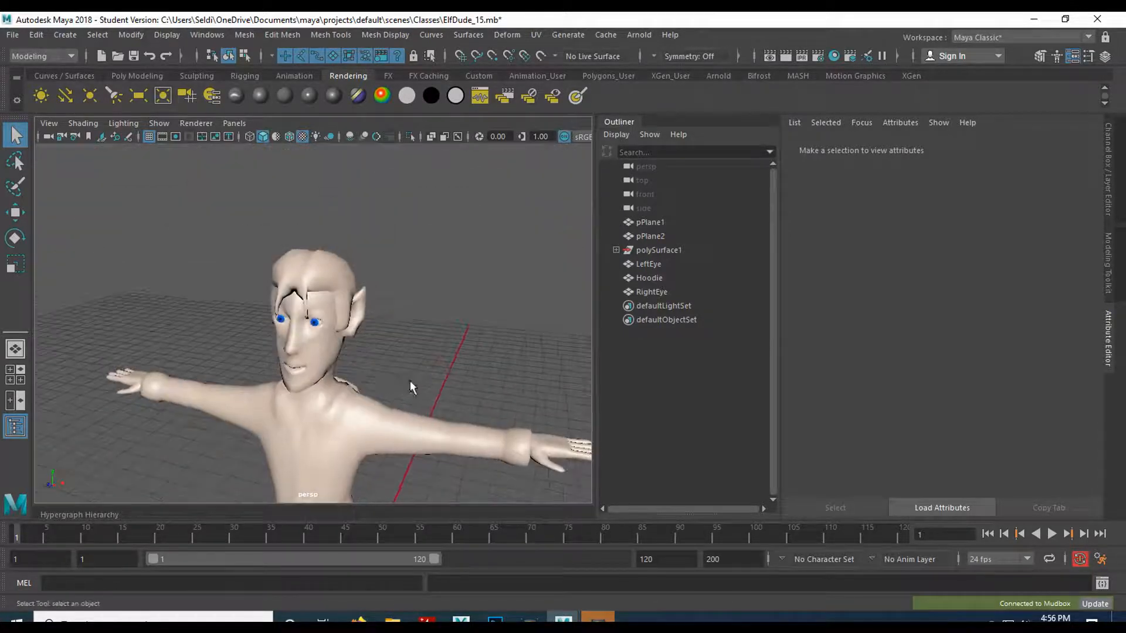
middle_click_drag(402, 396, 396, 228, "alt")
left_click_drag(394, 295, 339, 353, "alt")
left_click(338, 352)
middle_click_drag(394, 399, 388, 364, "alt")
left_click(381, 314)
middle_click_drag(334, 269, 359, 380, "alt")
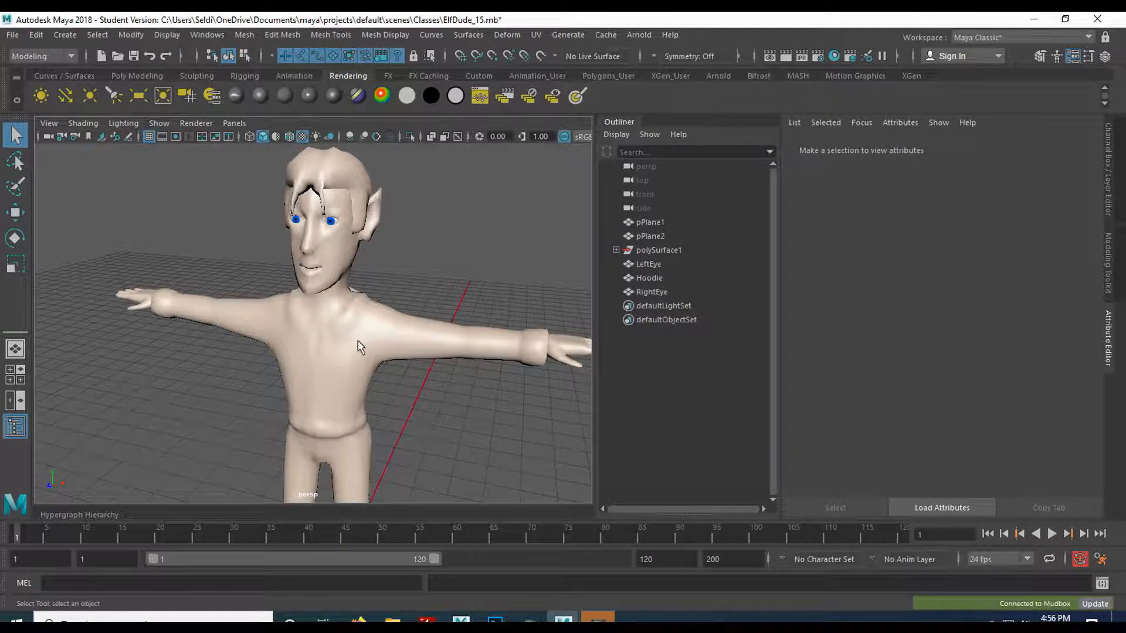
- Check which materials are assigned to the elf's body, hair and hoodie meshes
left_click(347, 346)
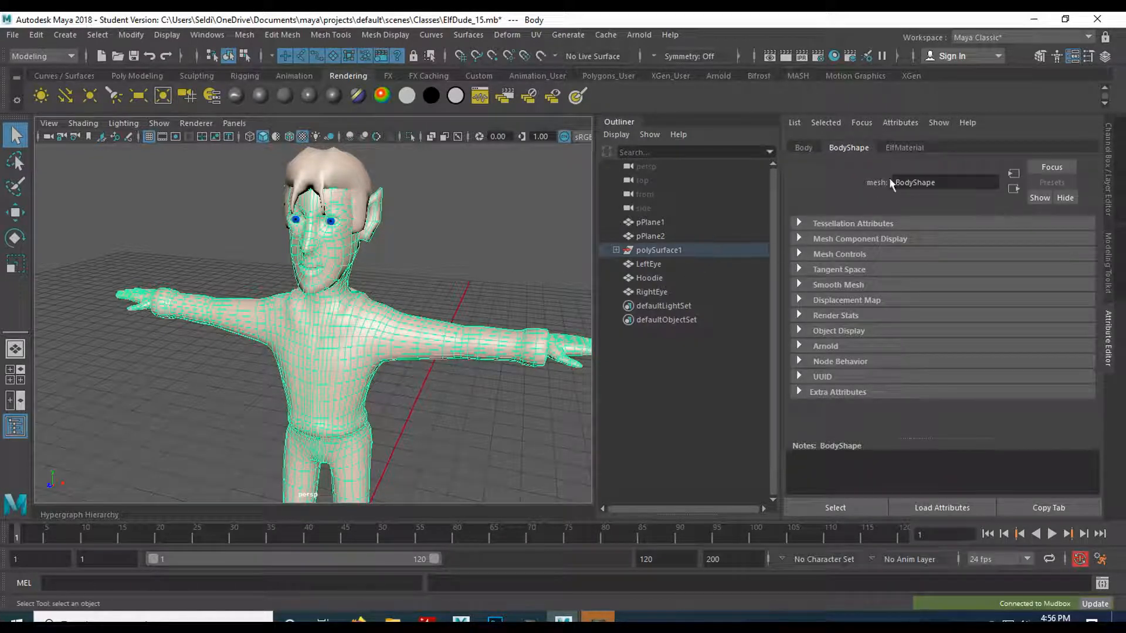
left_click(904, 149)
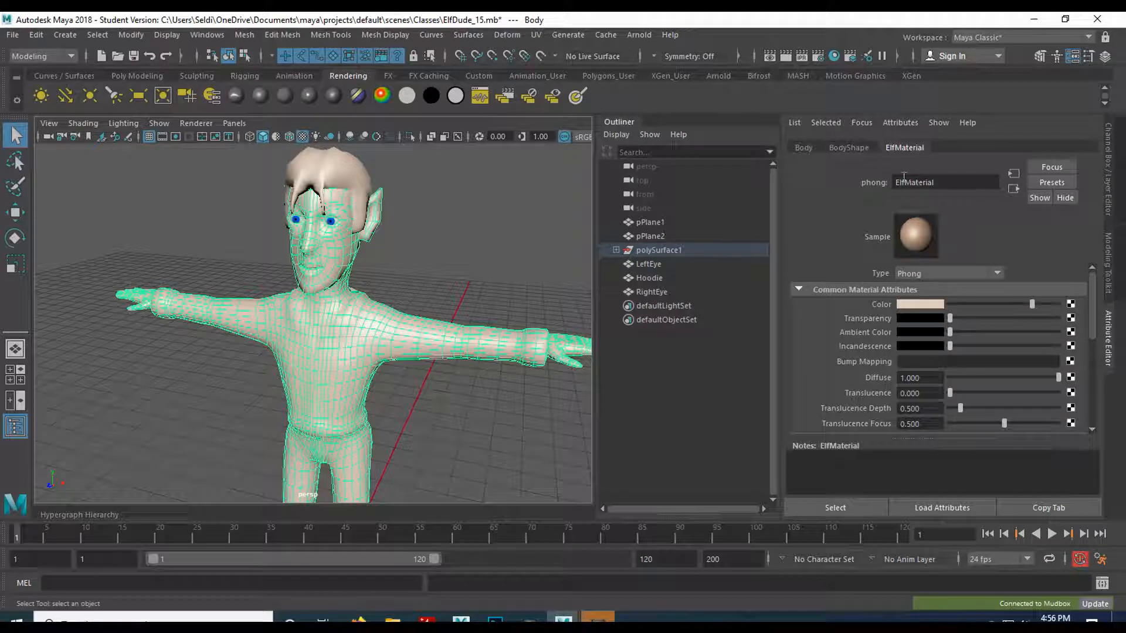
left_click(317, 183)
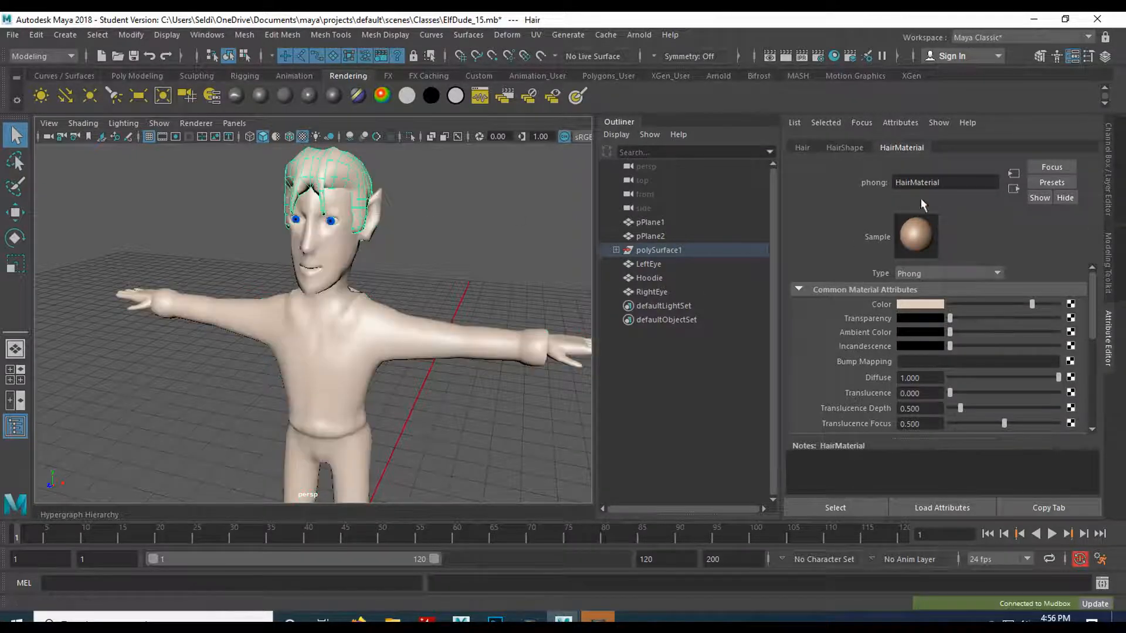
left_click(356, 293)
left_click(355, 290)
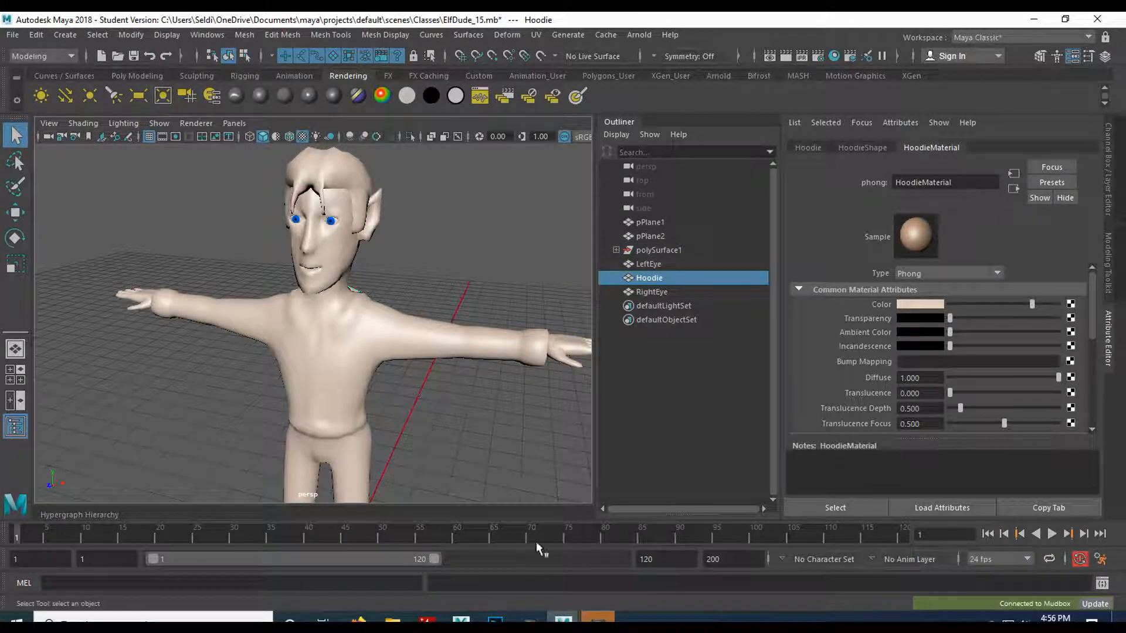
- Switch to Mudbox and open the export of all paint layers with the file type Targa [8 bit, RGBA]
mouse_move(460, 620)
left_click(458, 592)
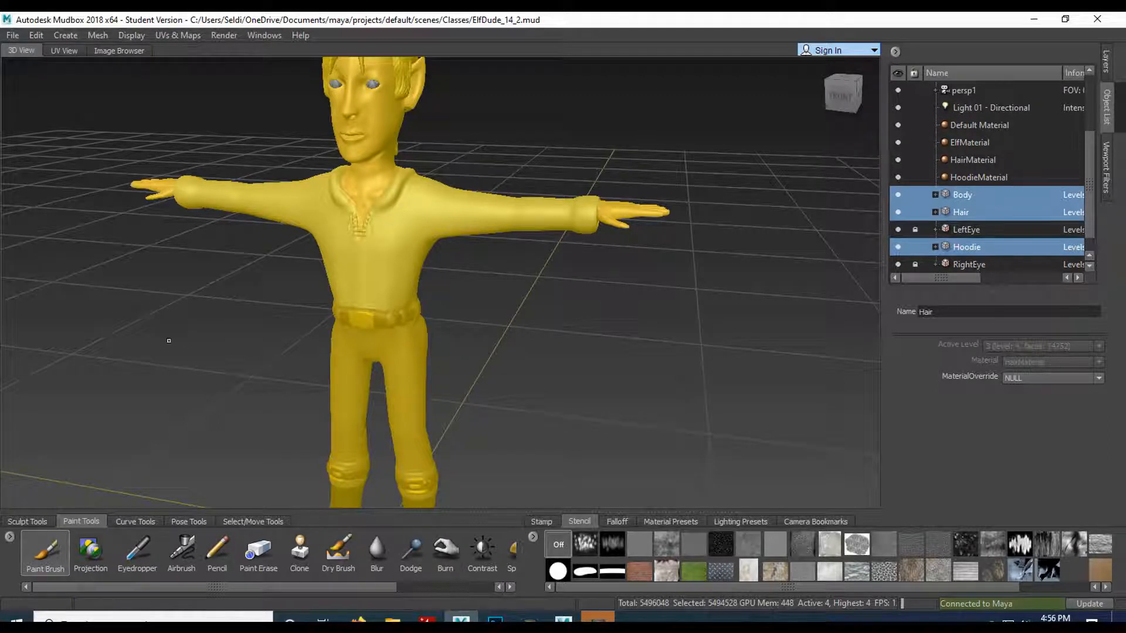
left_click(12, 36)
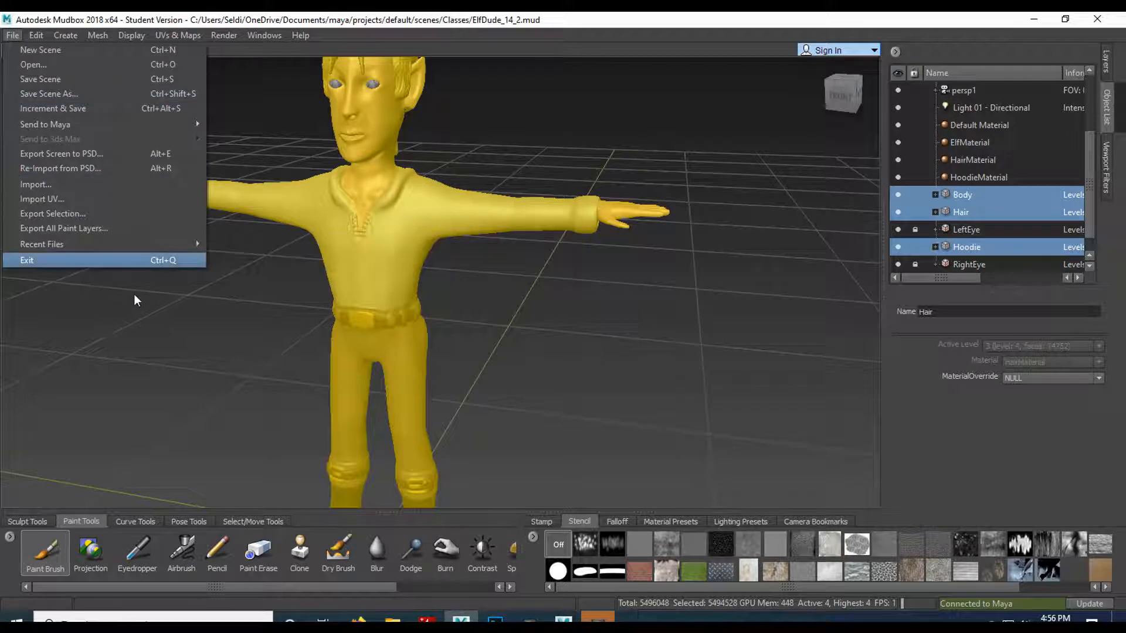
left_click(89, 229)
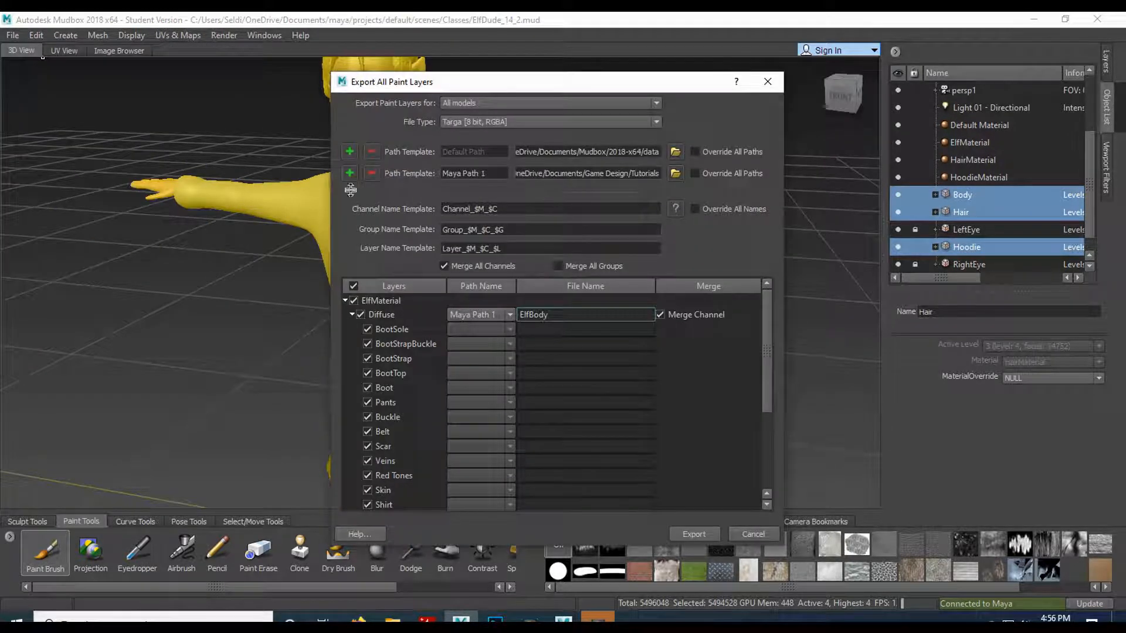
mouse_move(448, 90)
left_mouse_down()
mouse_move(544, 91)
mouse_move(543, 73)
left_mouse_up()
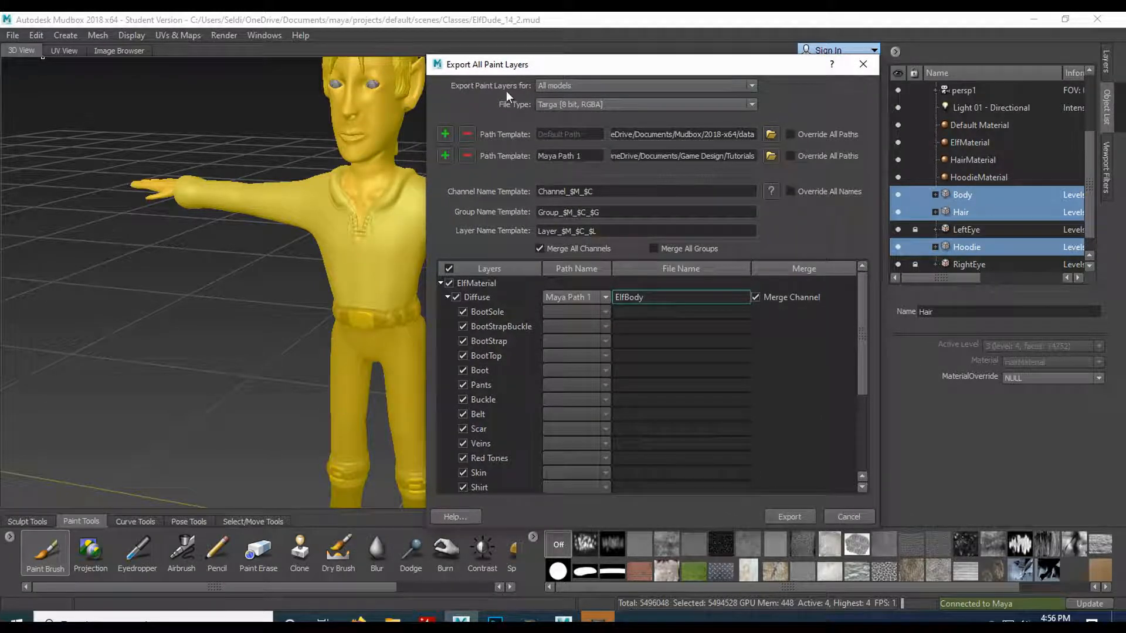
left_click(611, 103)
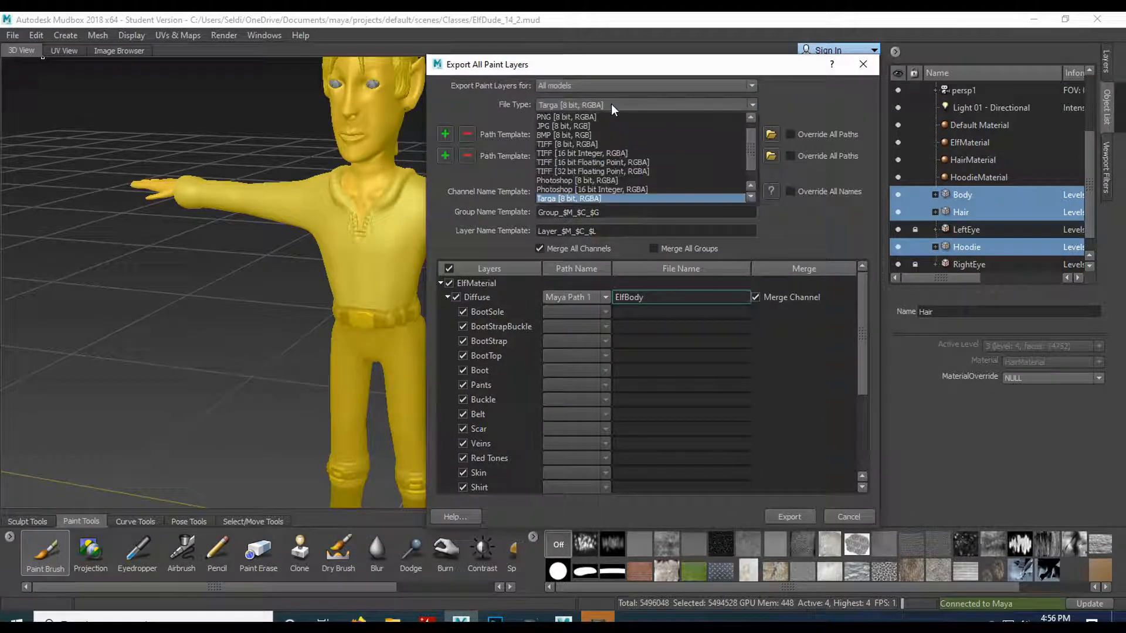
left_click(608, 198)
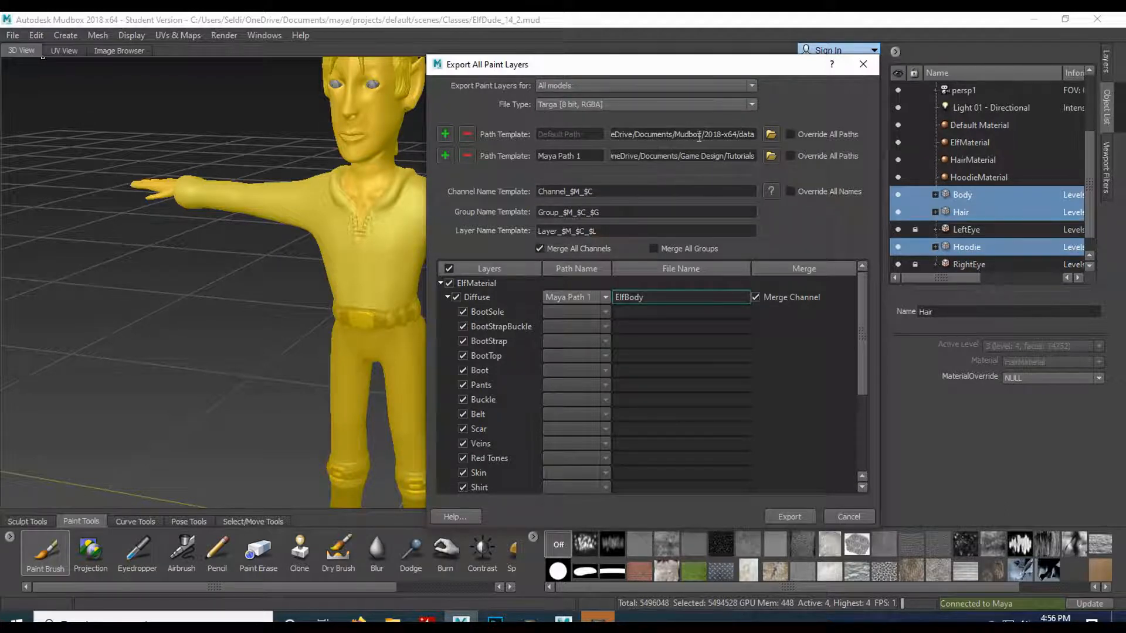
- Add an extra export path template below Maya Path 1 and remove it again
double_click(748, 134)
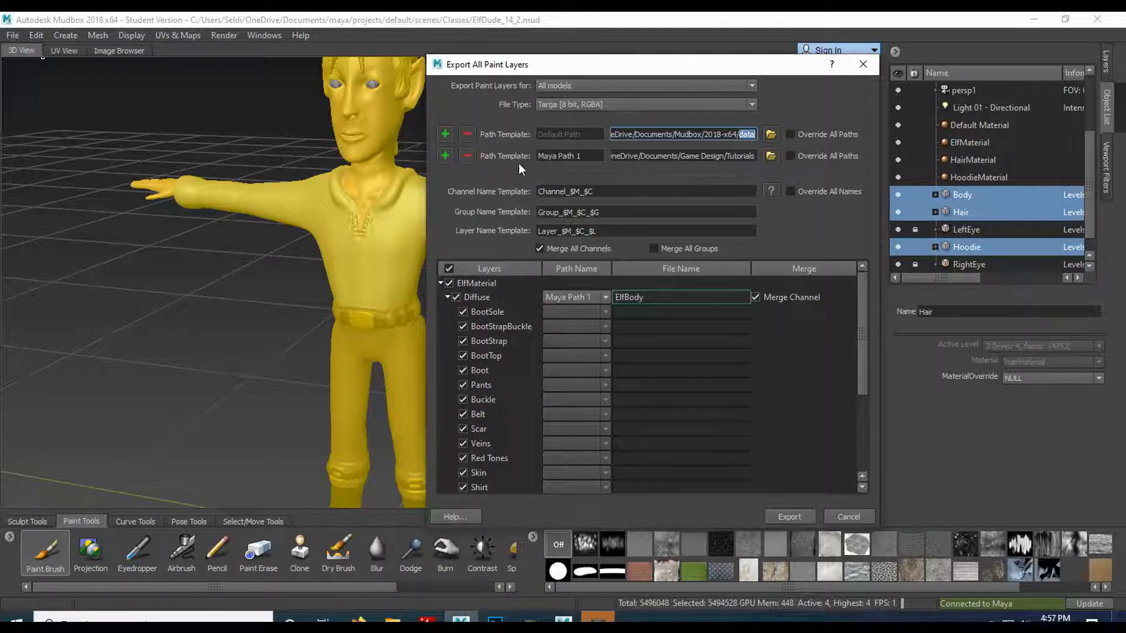
left_click(445, 156)
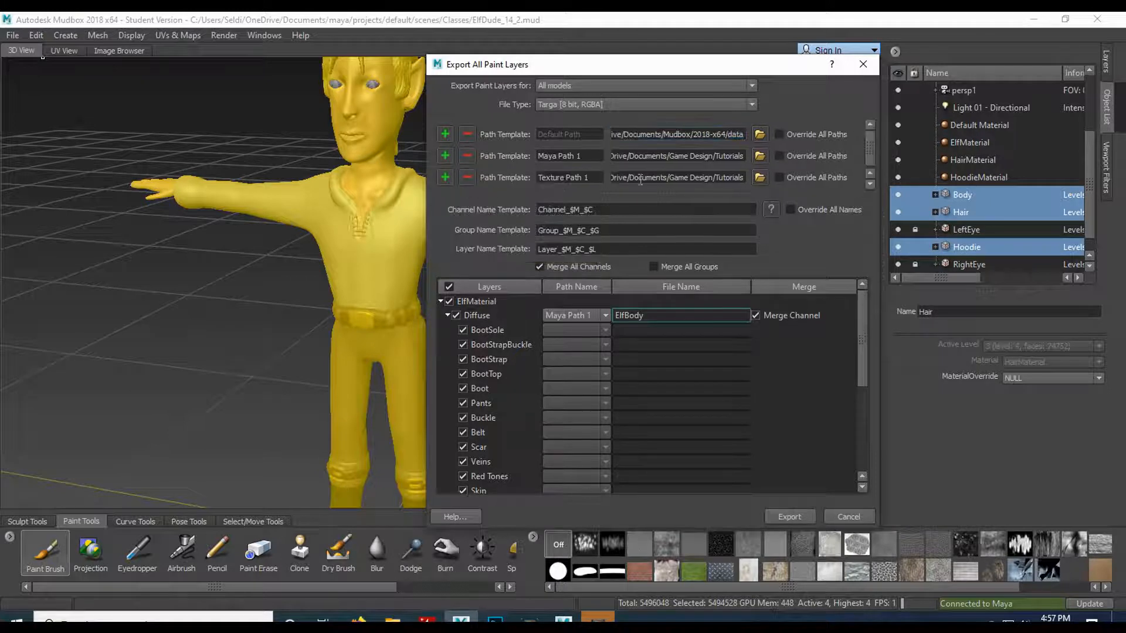
left_click(467, 177)
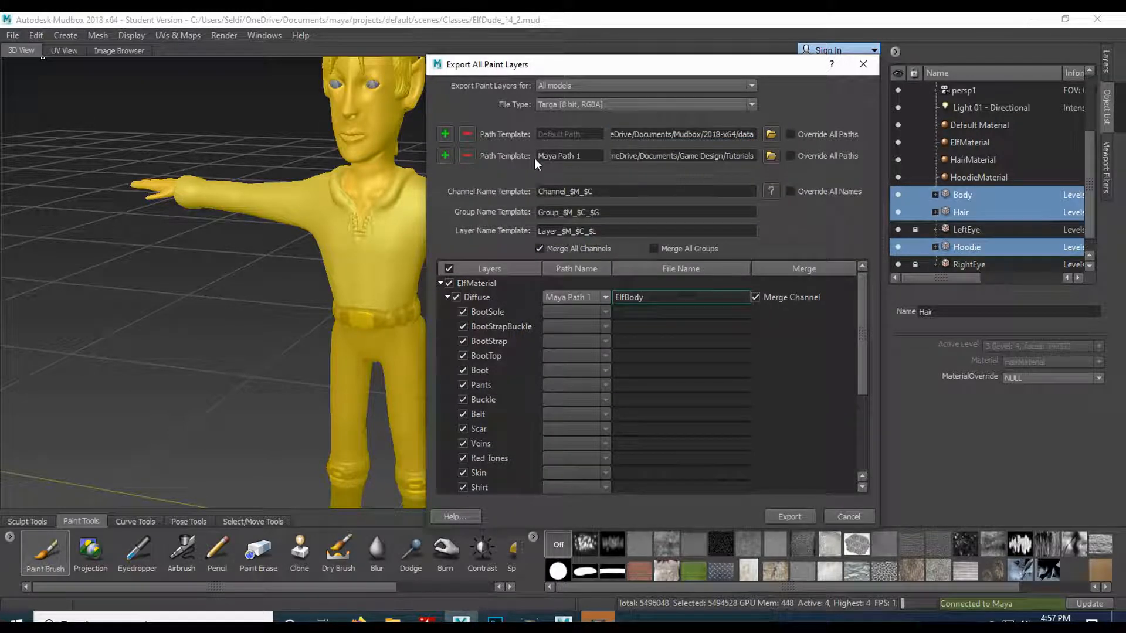
left_click_drag(591, 156, 516, 156)
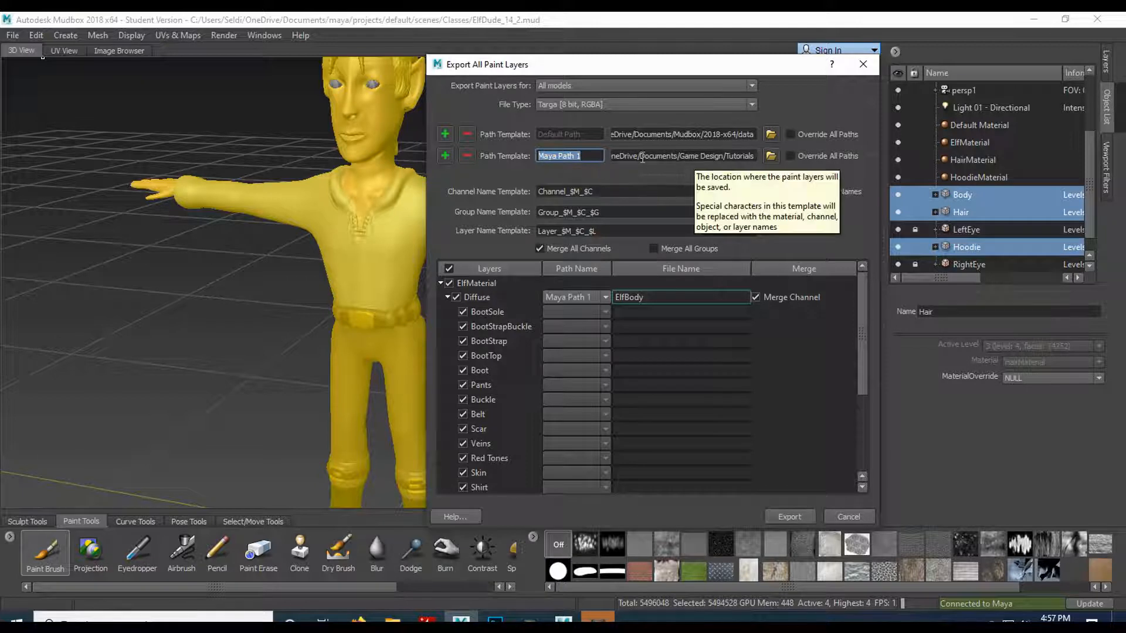
- Set the export folder of the Maya Path 1 template to Game Design/Tutorials, keeping the existing name templates
left_click(770, 156)
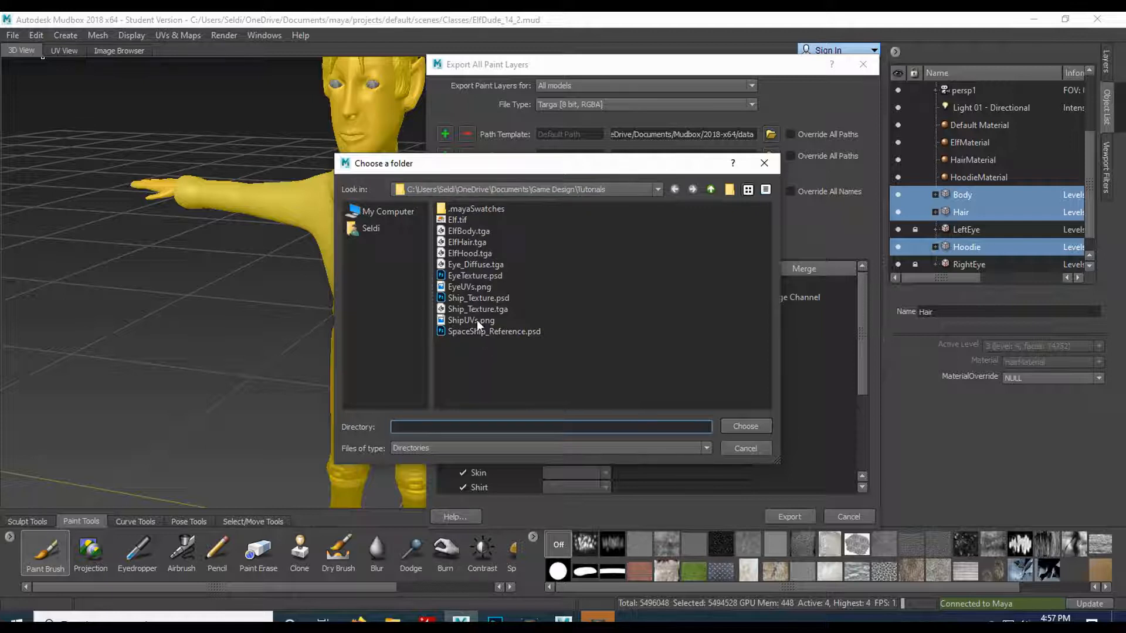
left_click(743, 429)
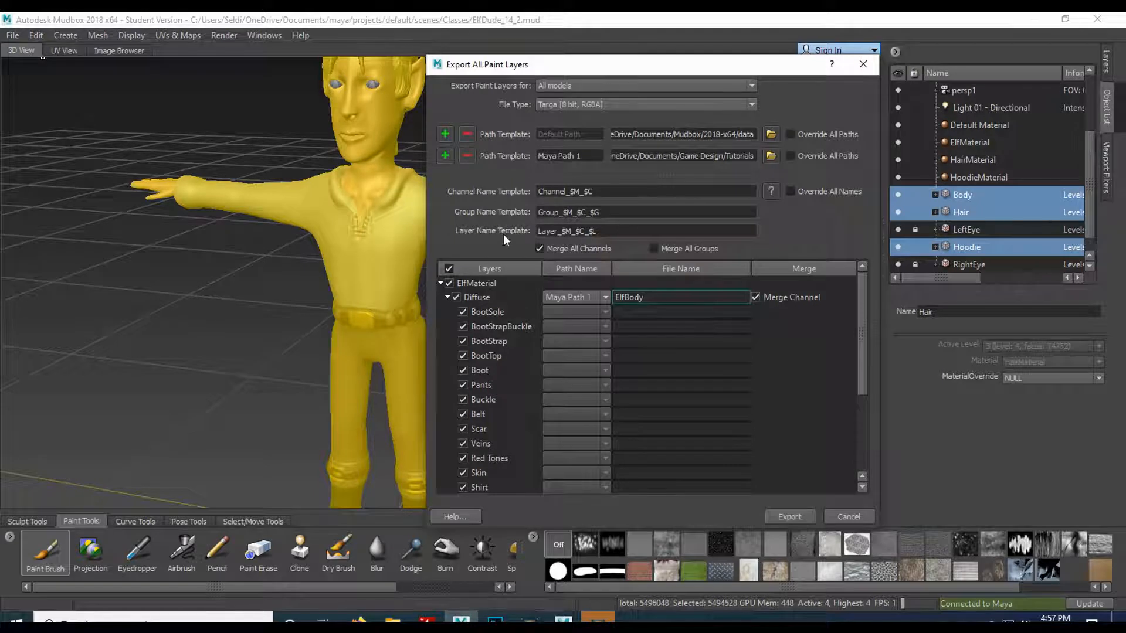
left_click(608, 193)
left_click(610, 214)
left_click(622, 230)
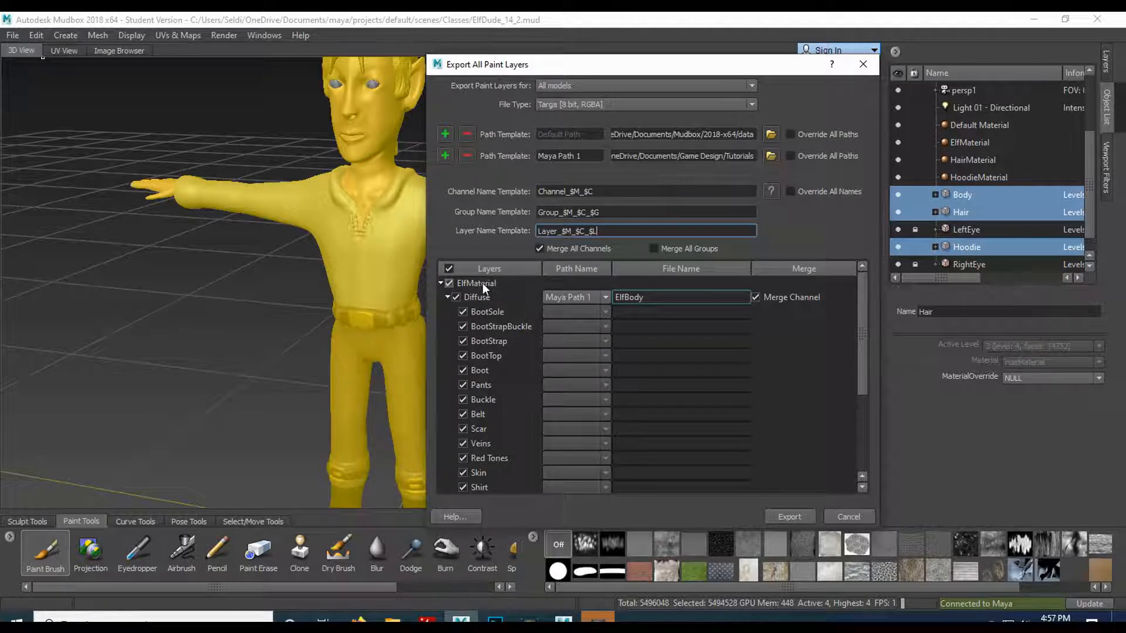
- Collapse the ElfMaterial, HairMaterial and HoodieMaterial layer groups and expand them again
left_click(440, 283)
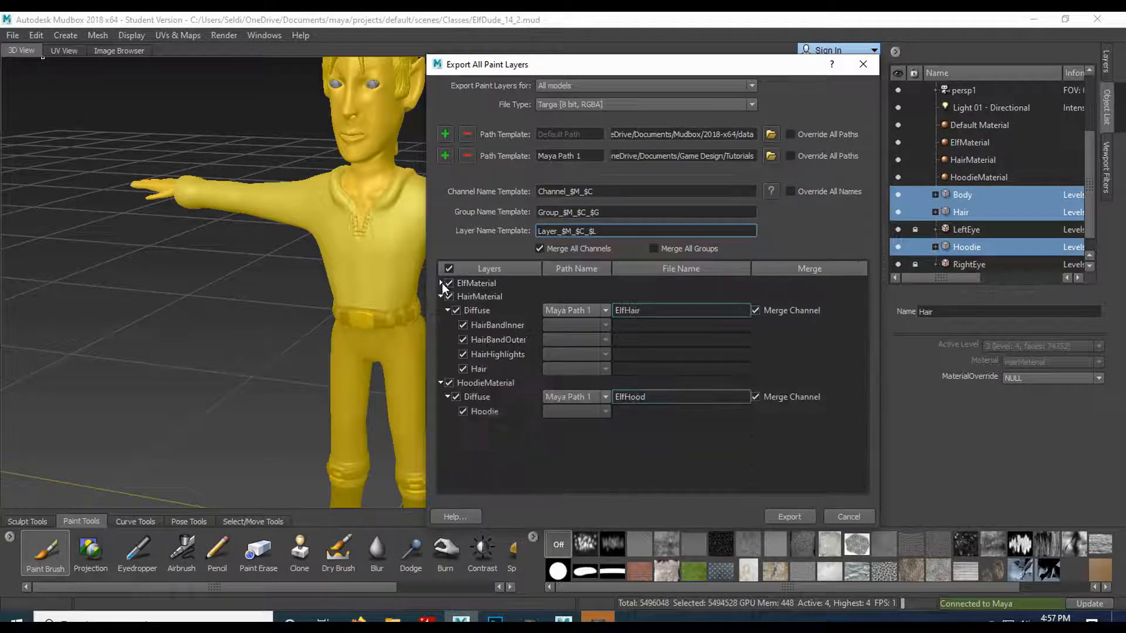
left_click(440, 296)
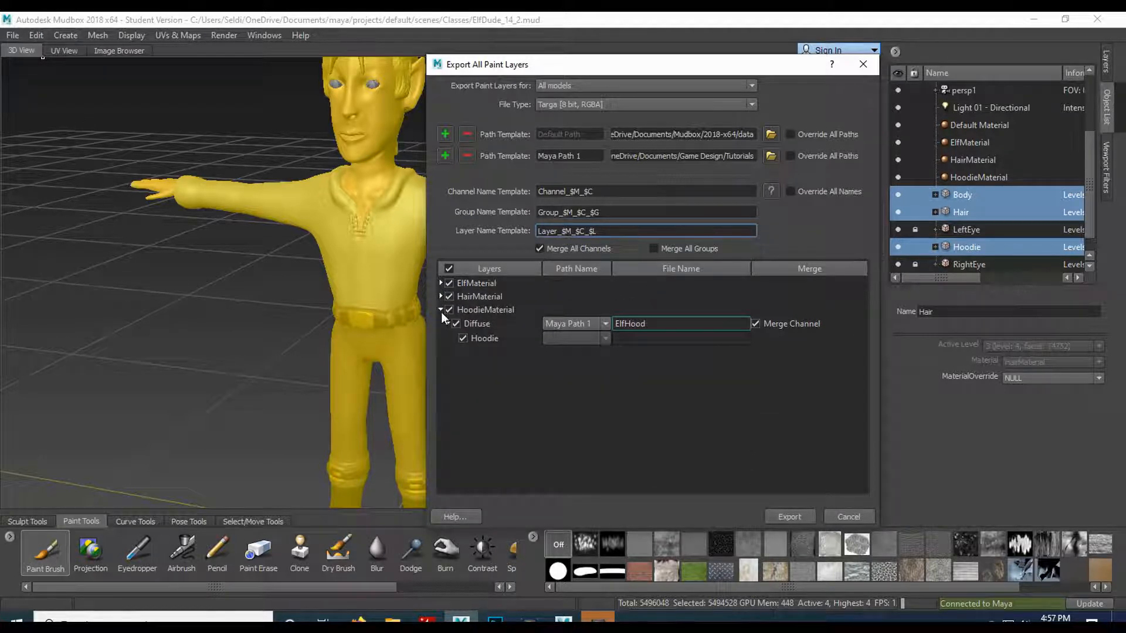
left_click(440, 309)
left_click(441, 310)
left_click(440, 296)
left_click(441, 283)
left_click(474, 283)
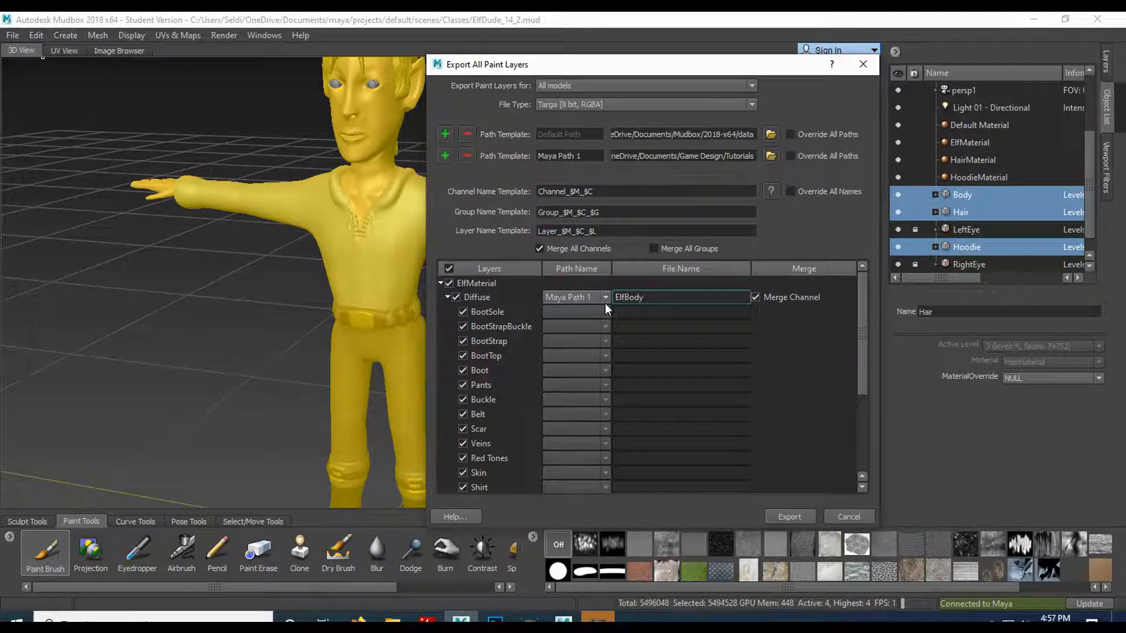
- Check the export file names of the diffuse channels for the body, hair and hoodie materials
left_click(658, 298)
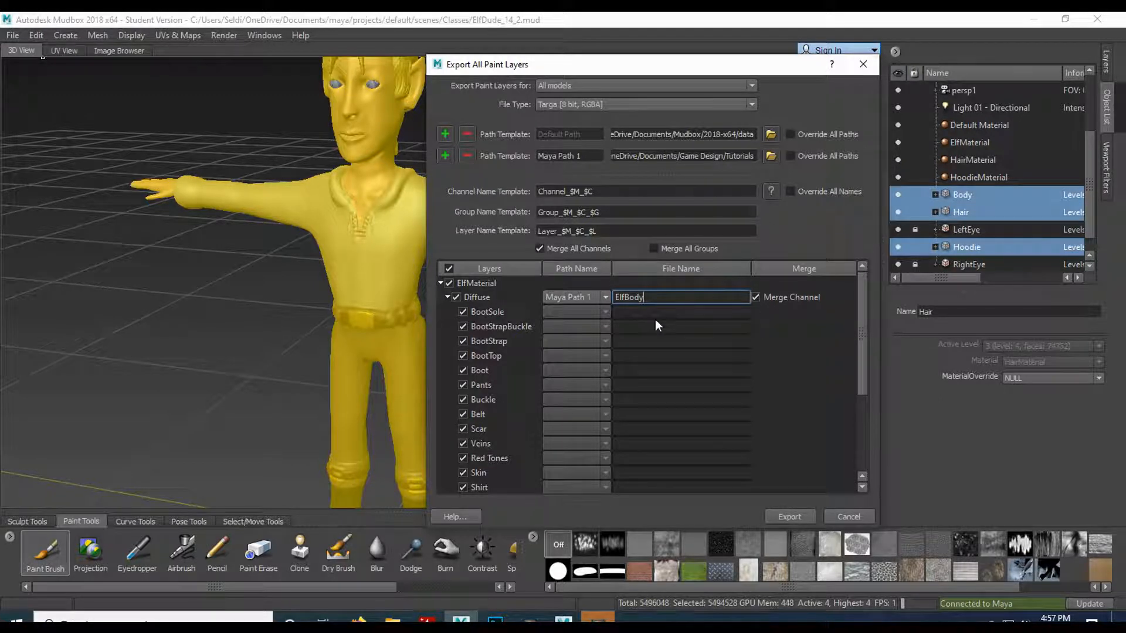
scroll(654, 322, "down", 2)
scroll(655, 323, "up", 2)
scroll(506, 363, "down", 4)
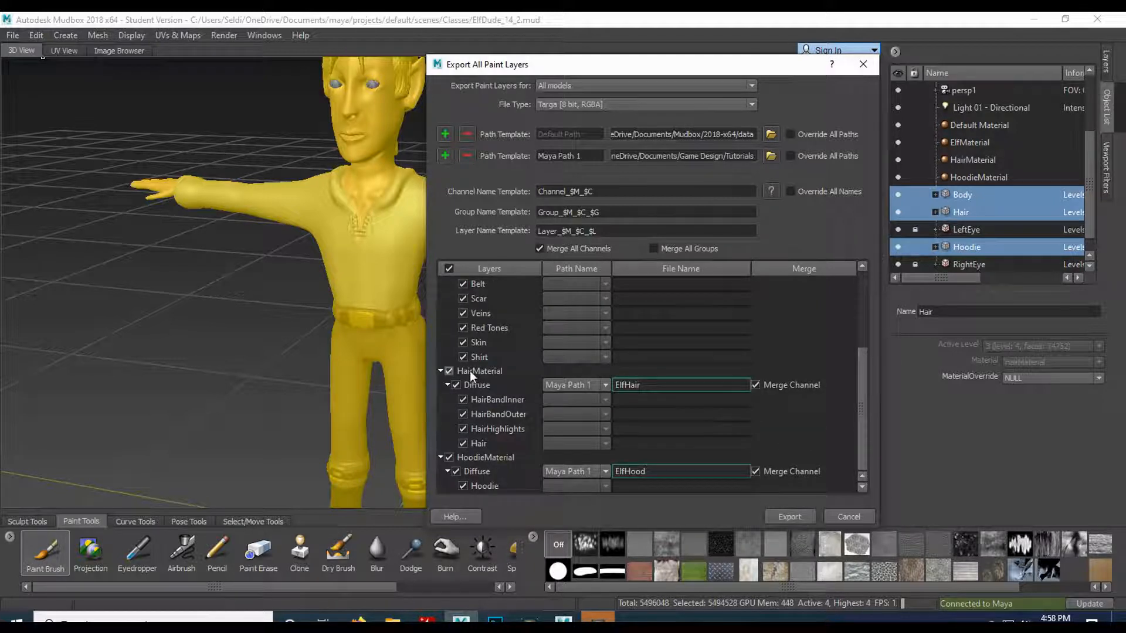
left_click(646, 385)
left_click(687, 474)
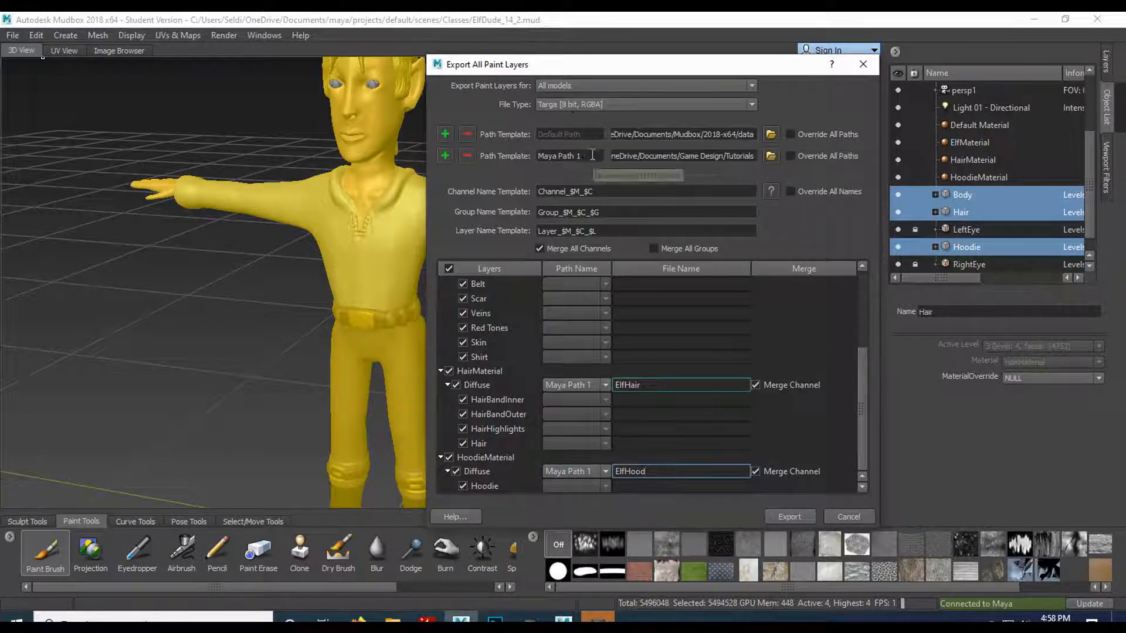
- Rename the Maya Path 1 template to Tutorial and assign it to the ElfMaterial diffuse channel
left_click_drag(598, 156, 528, 157)
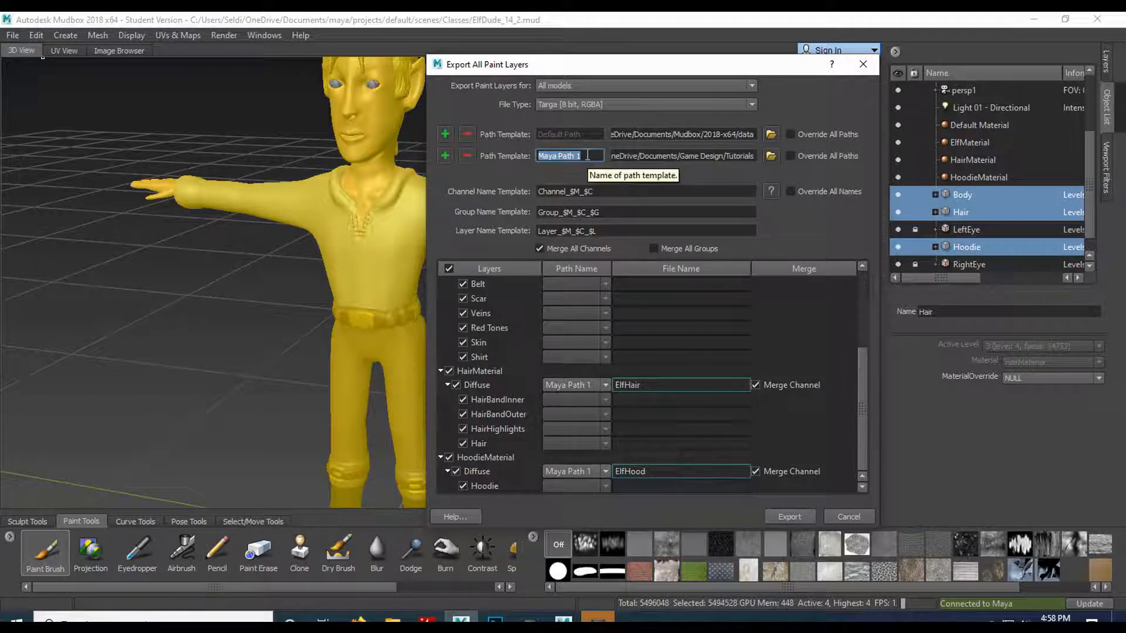
type("Tutorial")
scroll(618, 347, "up", 3)
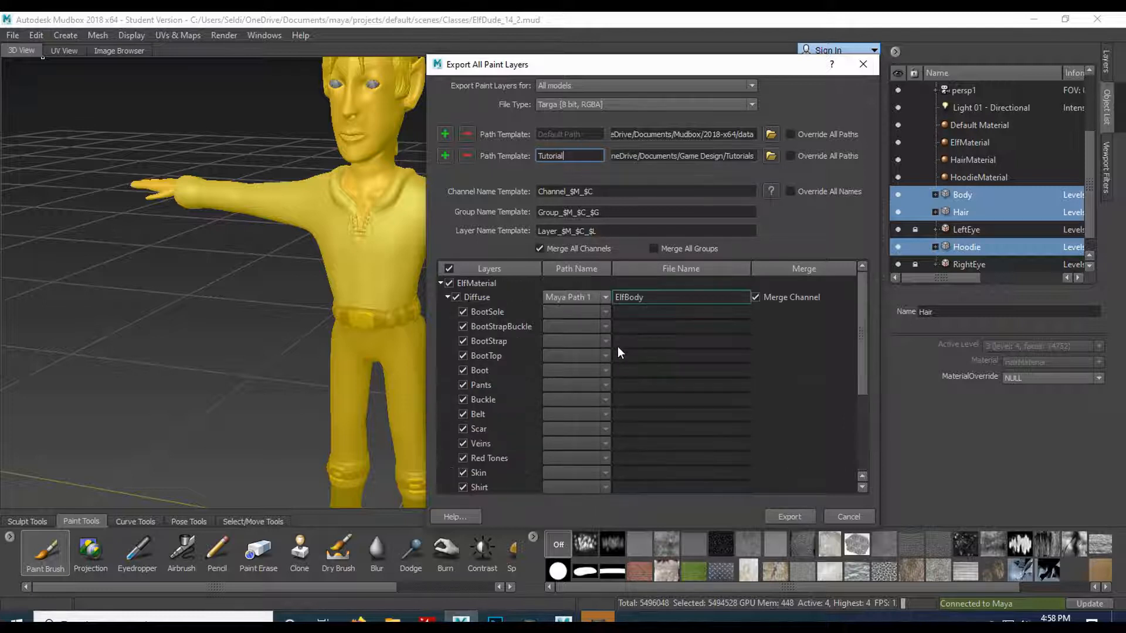
left_click(587, 297)
left_click(571, 319)
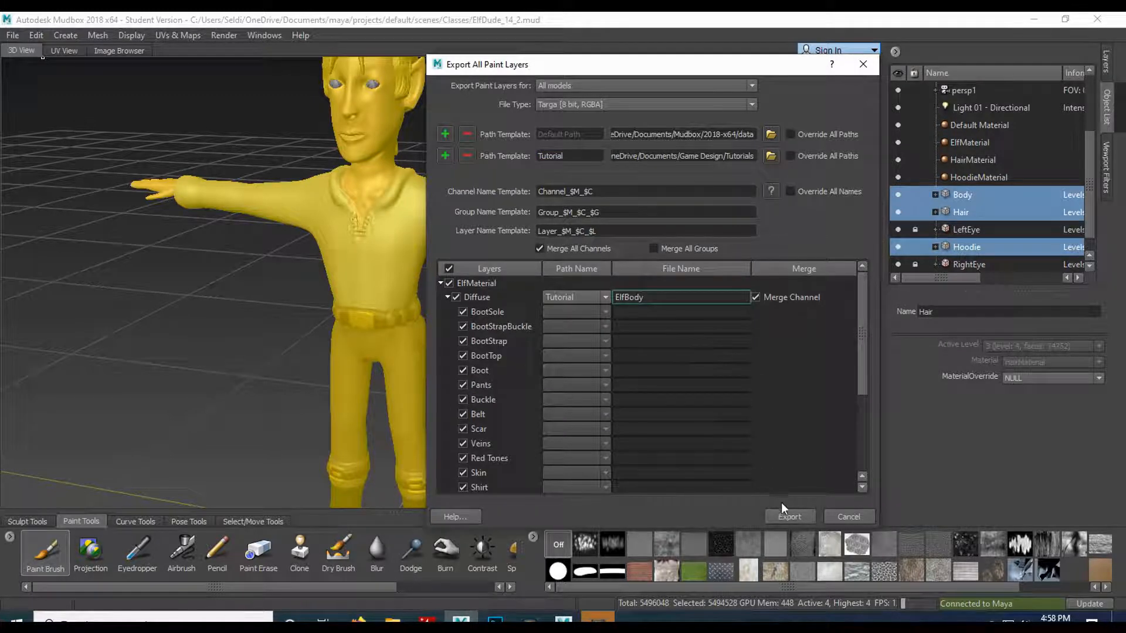
- Export the paint layers, overwriting all existing files, and check the ElfBody, ElfHair and ElfHood Targa files in the Tutorials folder
left_click(788, 517)
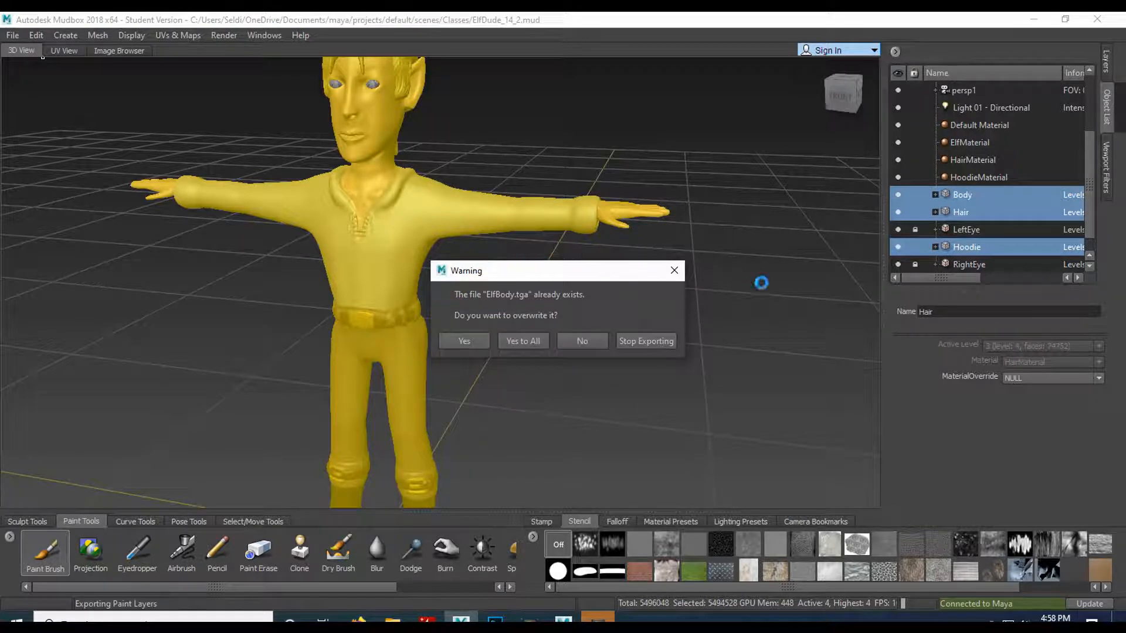
left_click(524, 338)
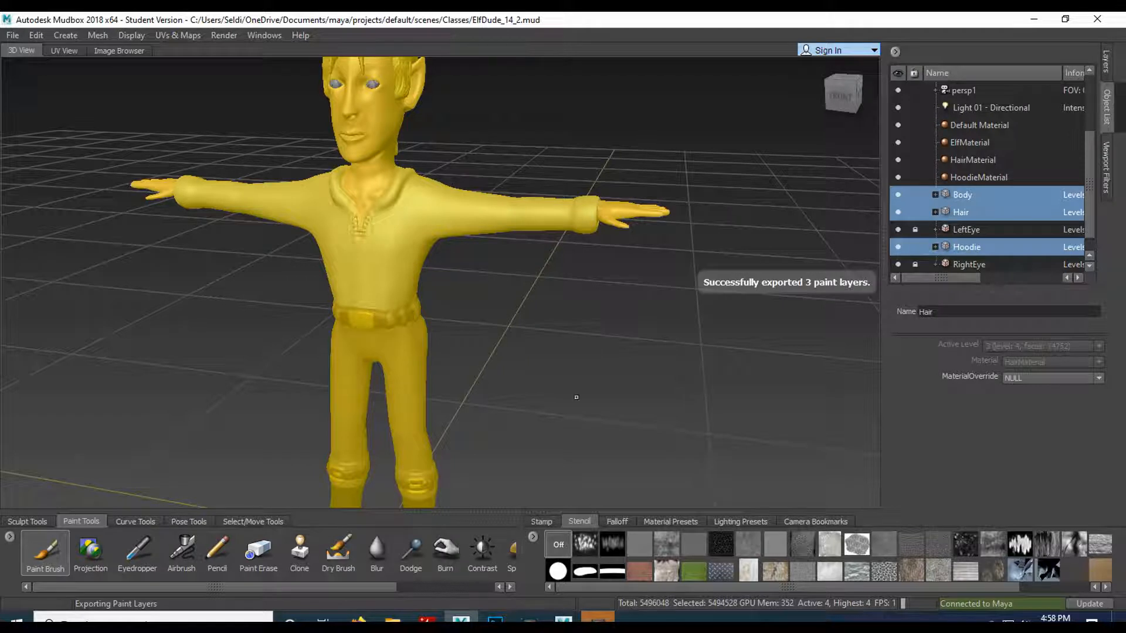
left_click(392, 618)
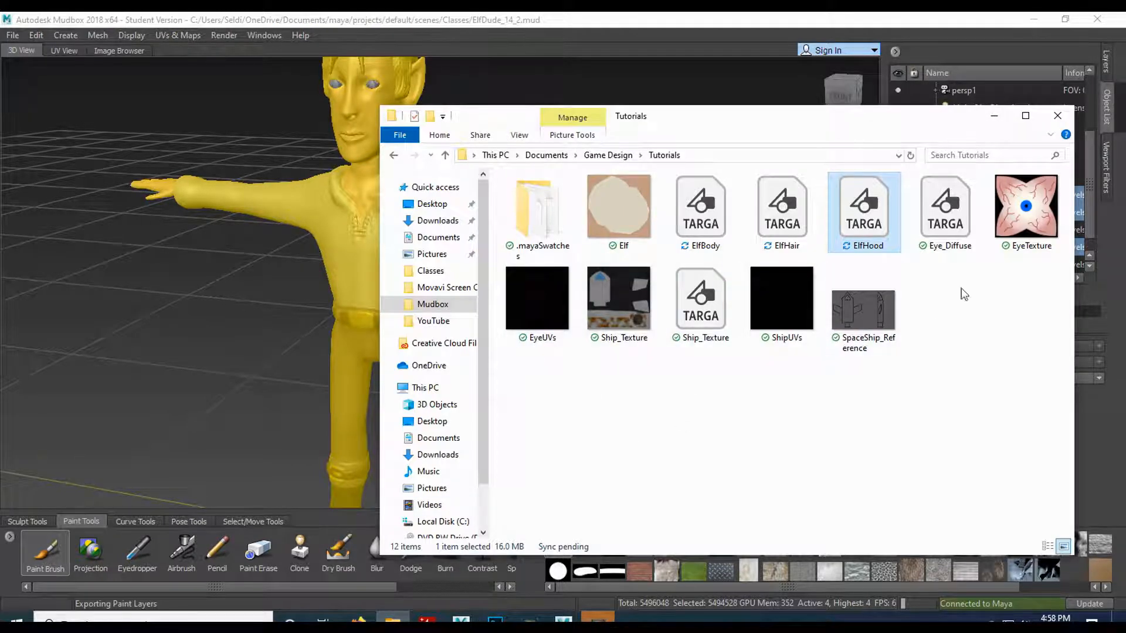
left_click(674, 378)
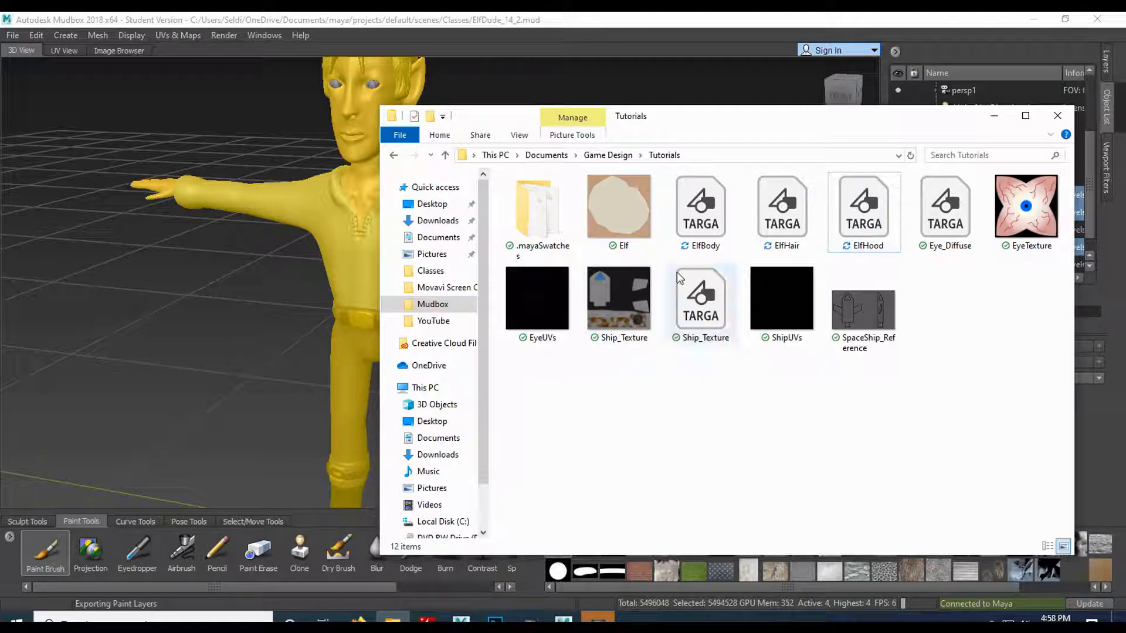
left_click(709, 212)
left_click(794, 217)
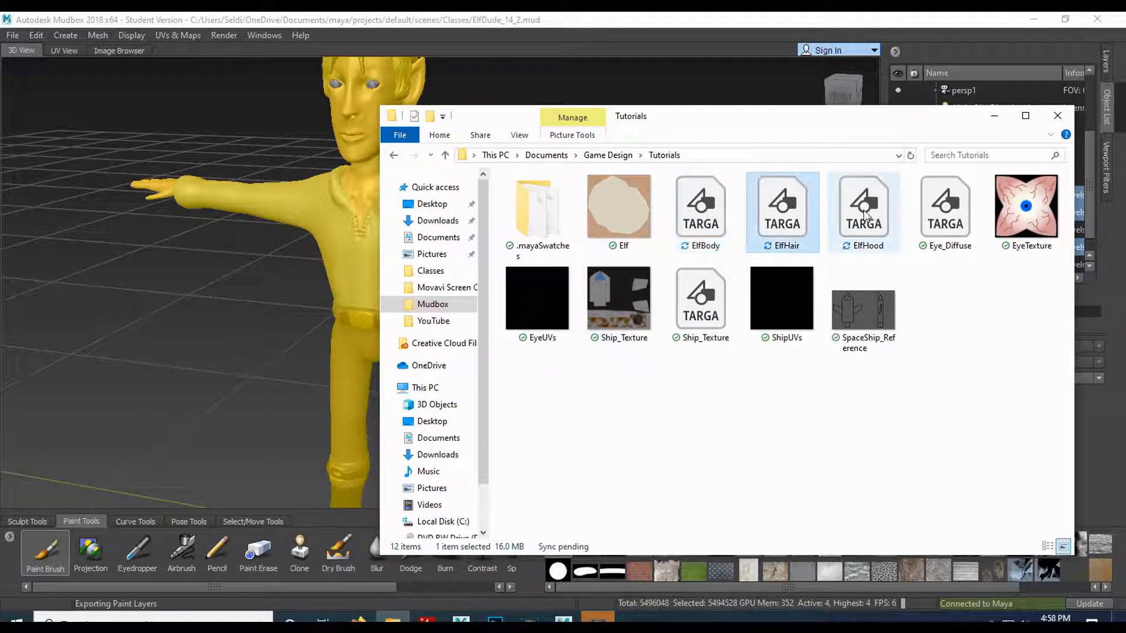
left_click(868, 217)
- Delete the Elf image from the Tutorials folder
left_click(613, 219)
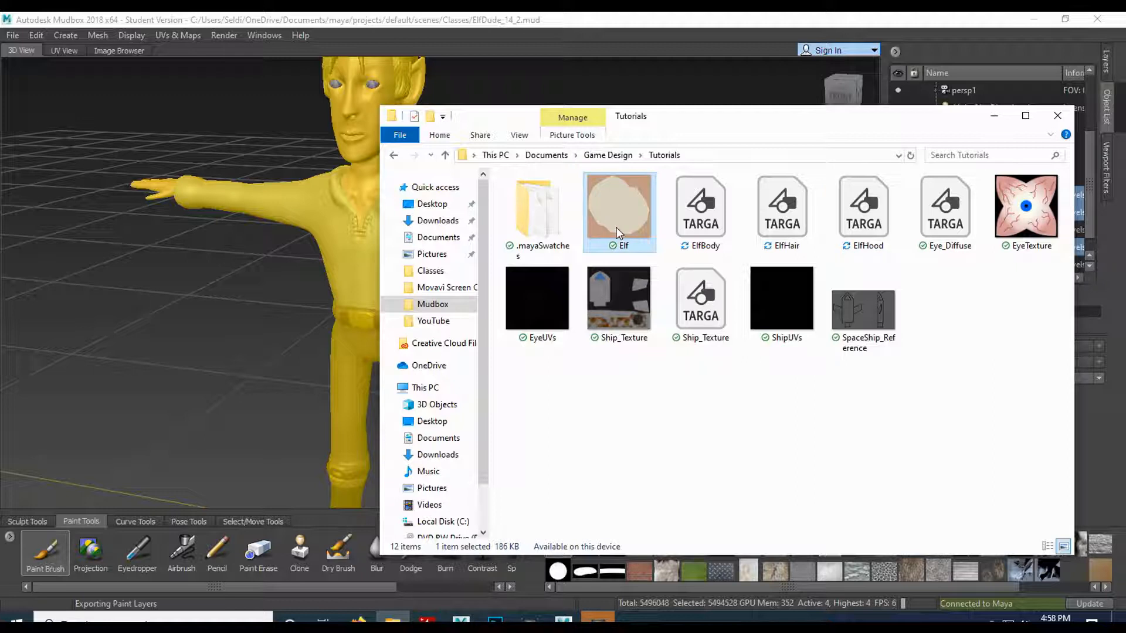
key("Delete")
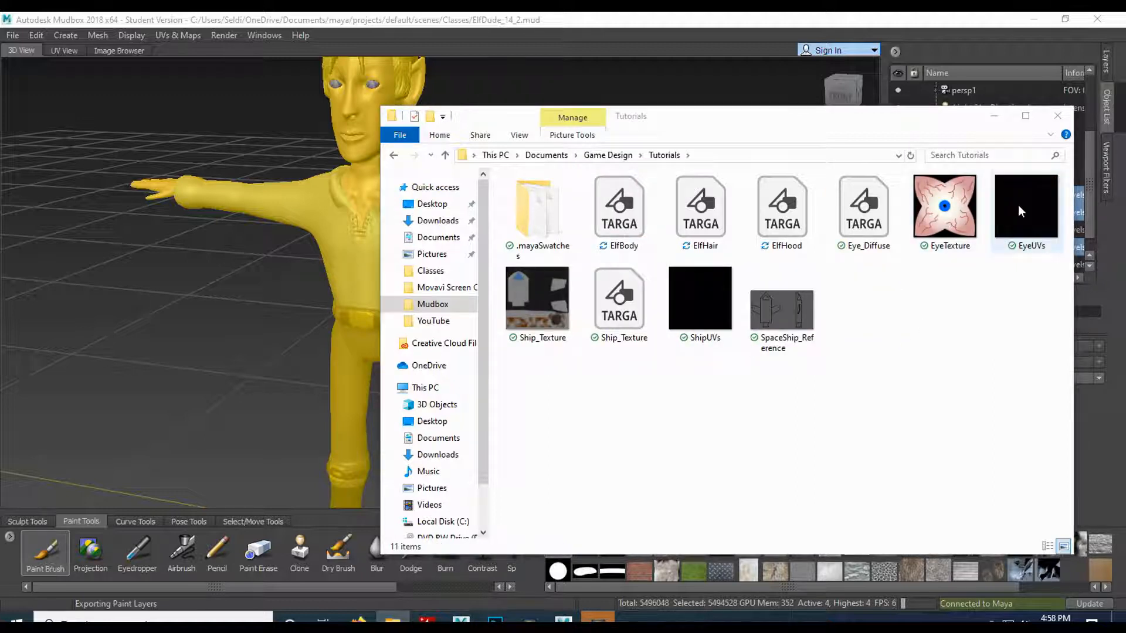
left_click(1044, 218)
left_click(914, 211)
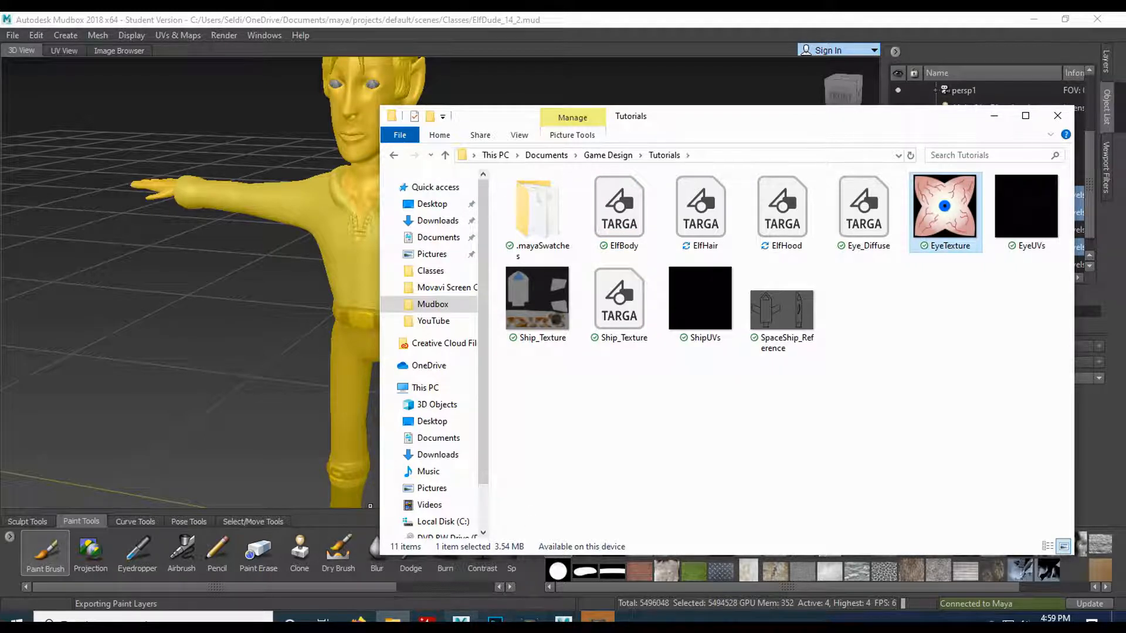
- Switch to Maya and connect a File texture to the color of the hoodie's HoodieMaterial
left_click(461, 622)
mouse_move(562, 623)
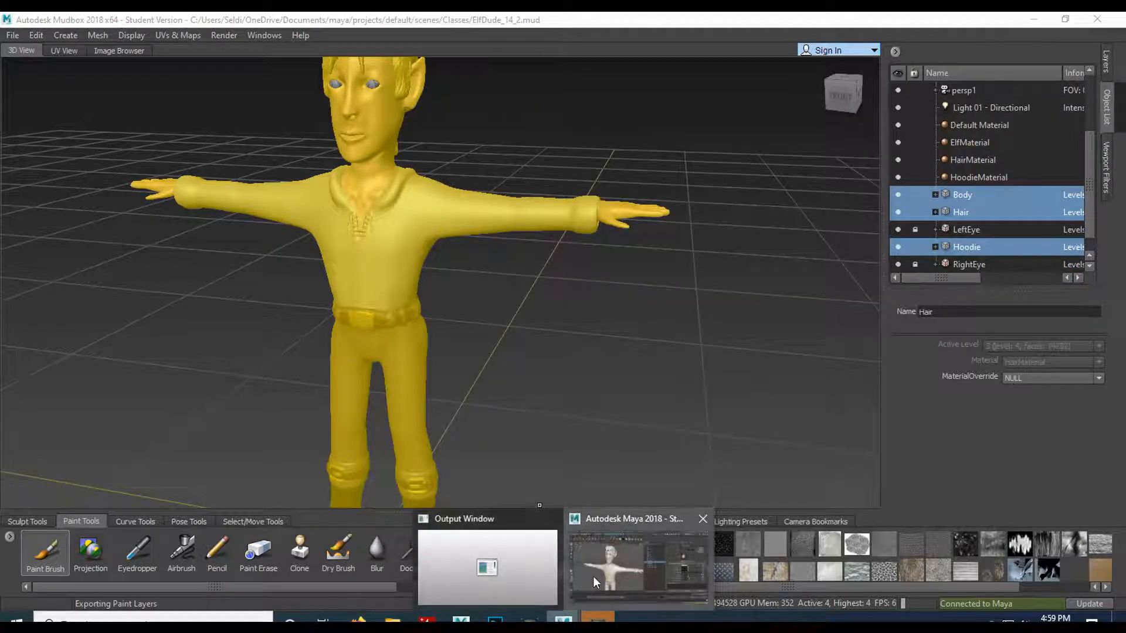
left_click(592, 576)
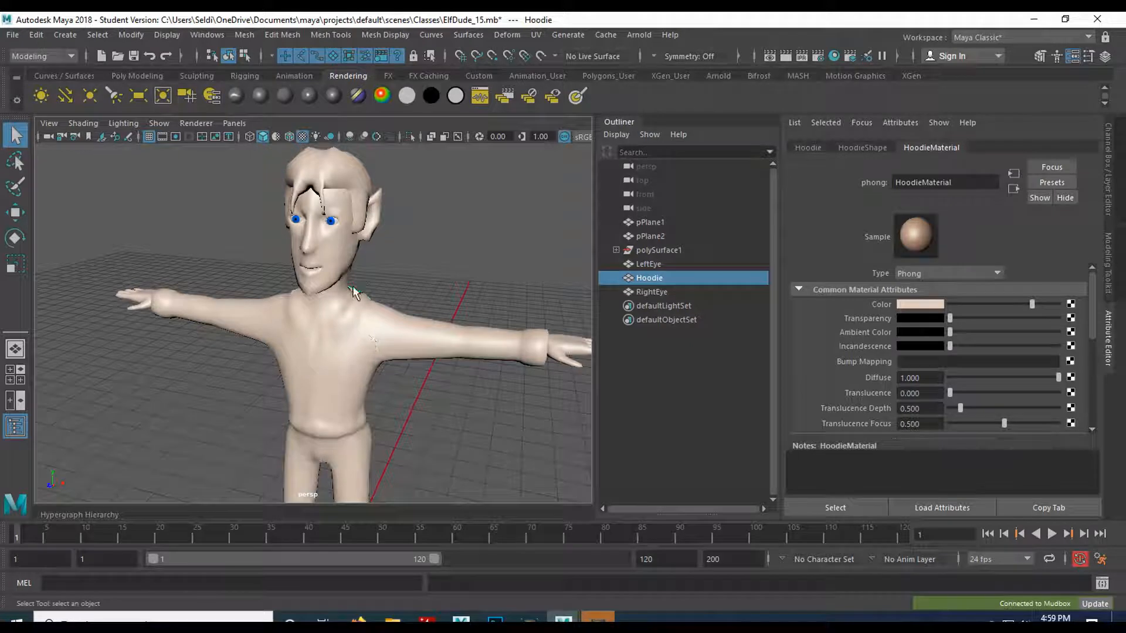
left_click(1070, 304)
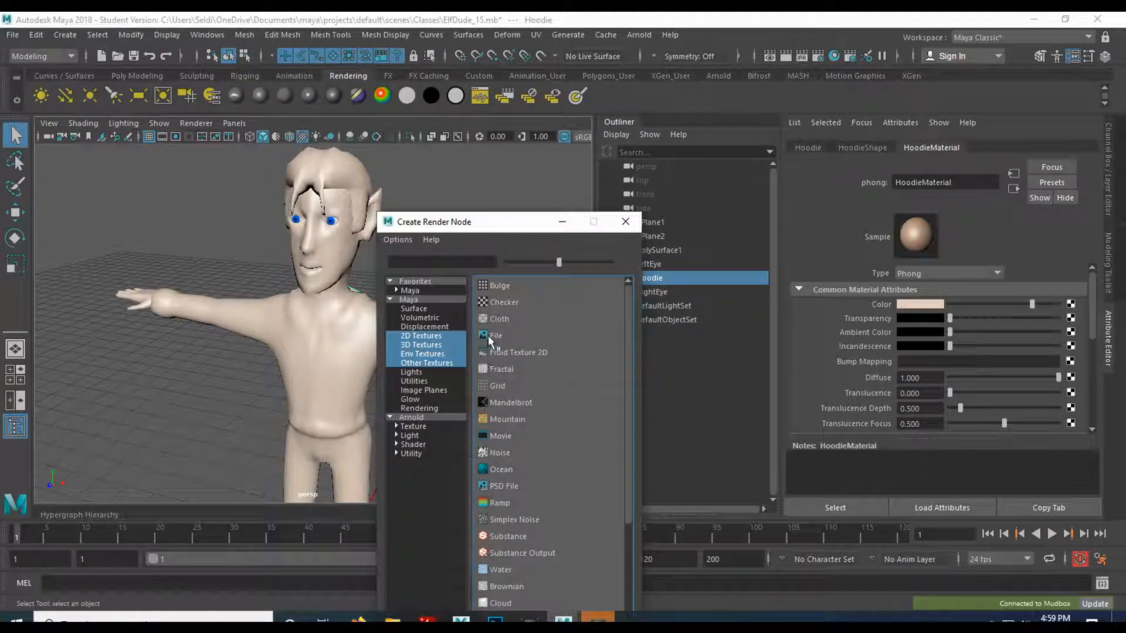
left_click(488, 335)
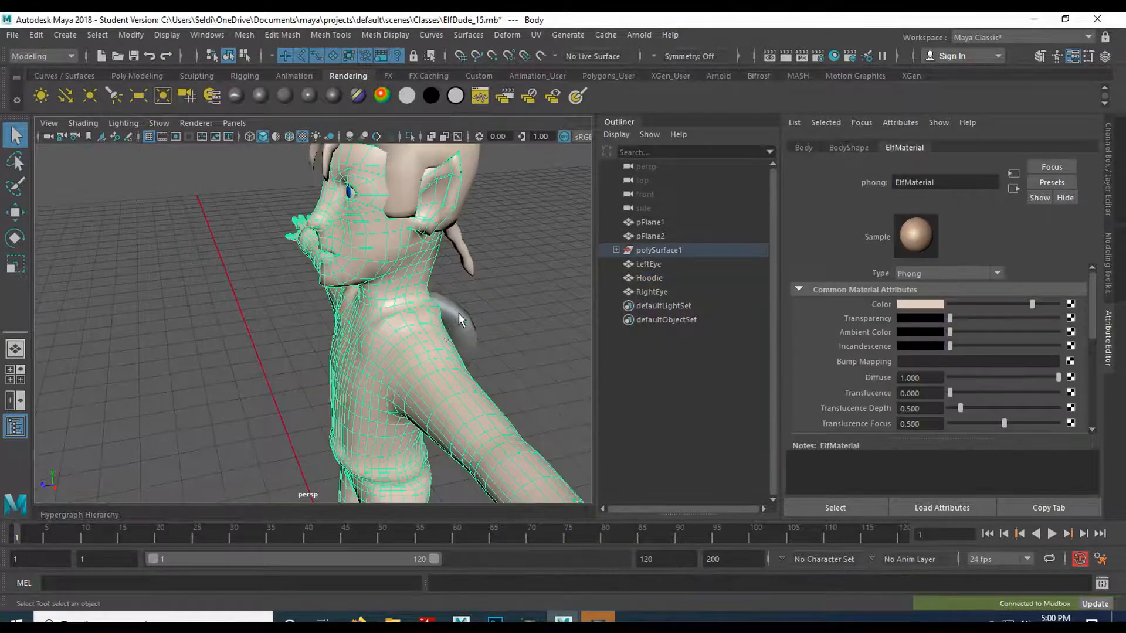
- Load ElfHood.tga as the image of the HoodieMaterial's color texture
left_click(459, 314)
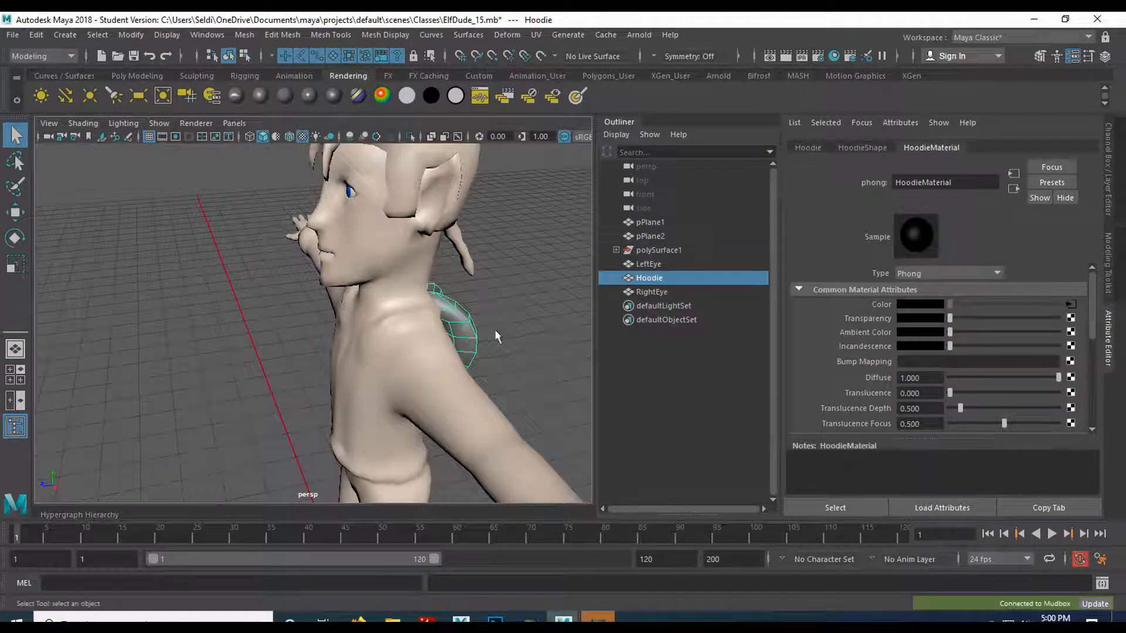
left_click(1070, 304)
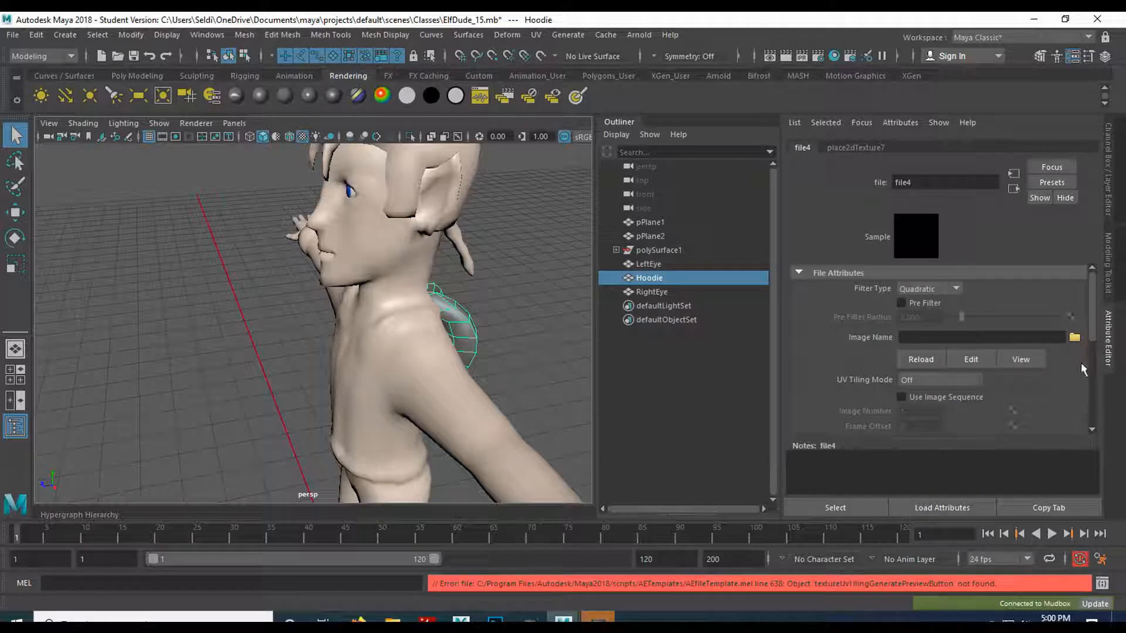
left_click(1074, 337)
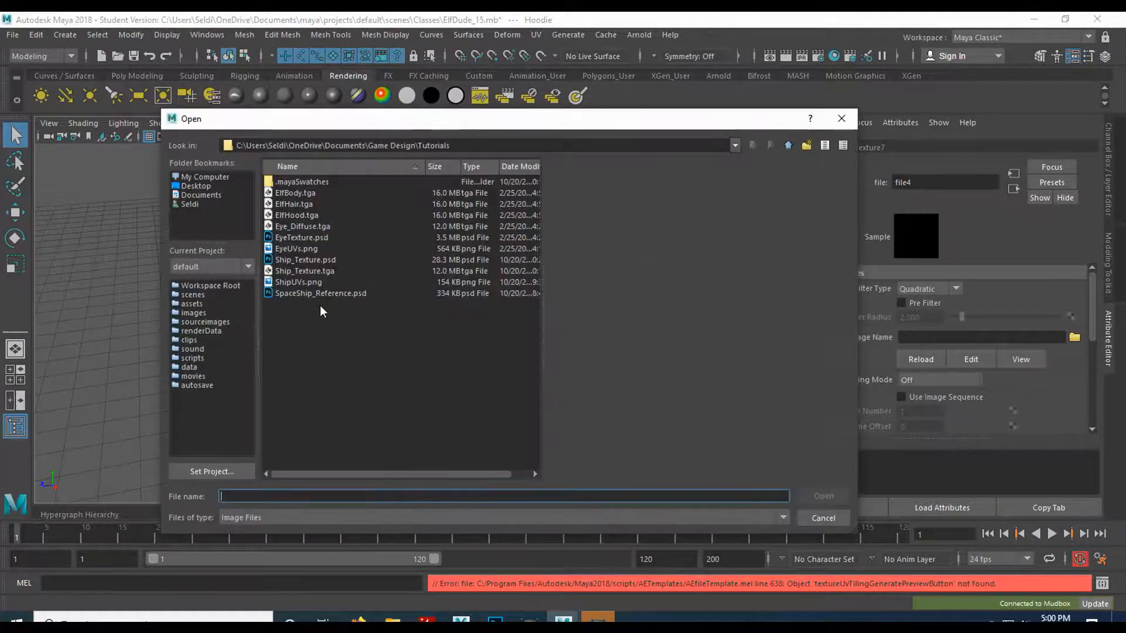
left_click(286, 216)
left_click(823, 496)
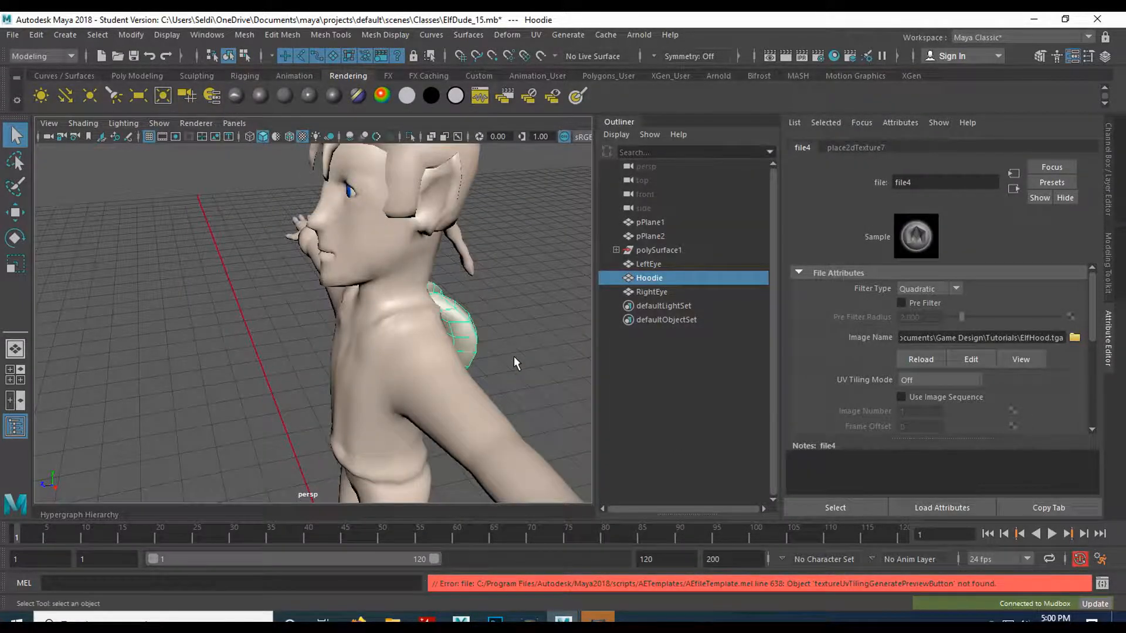
- Connect a File texture using ElfBody.tga to the color of the body's ElfMaterial
left_click_drag(540, 384, 419, 337, "alt")
left_click(530, 434)
left_click(365, 379)
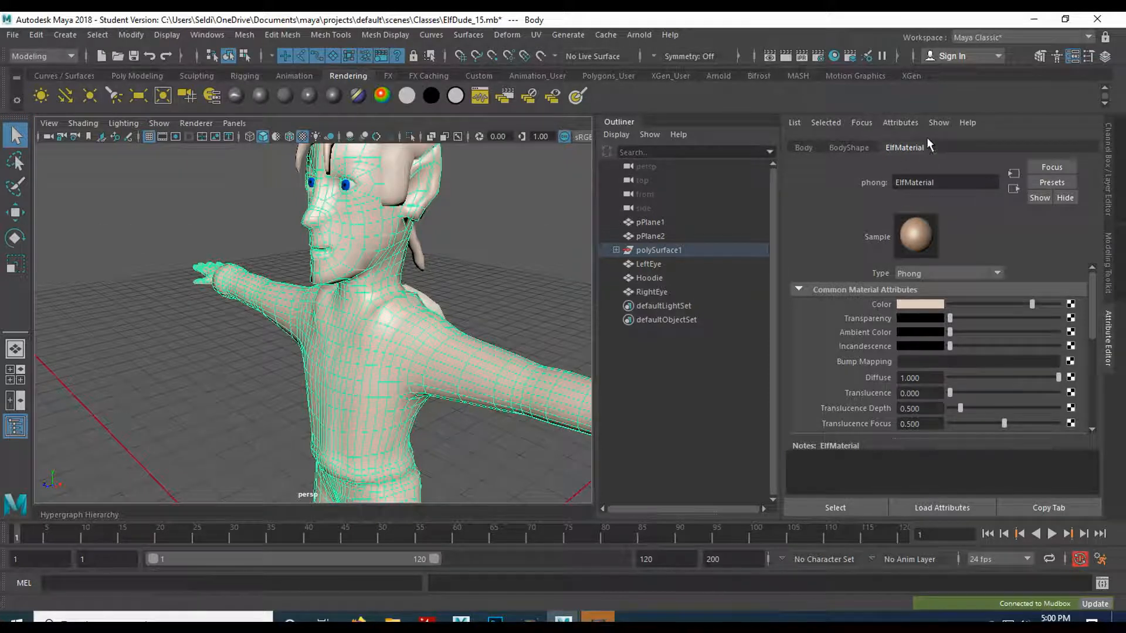
left_click(1071, 305)
left_click(499, 340)
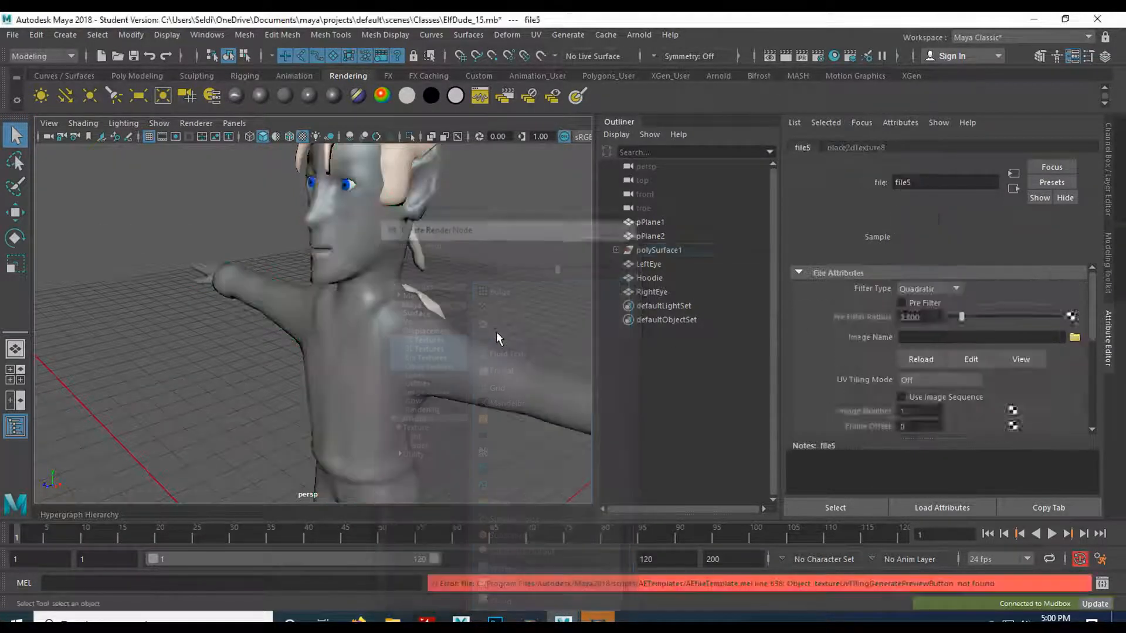
left_click(1074, 337)
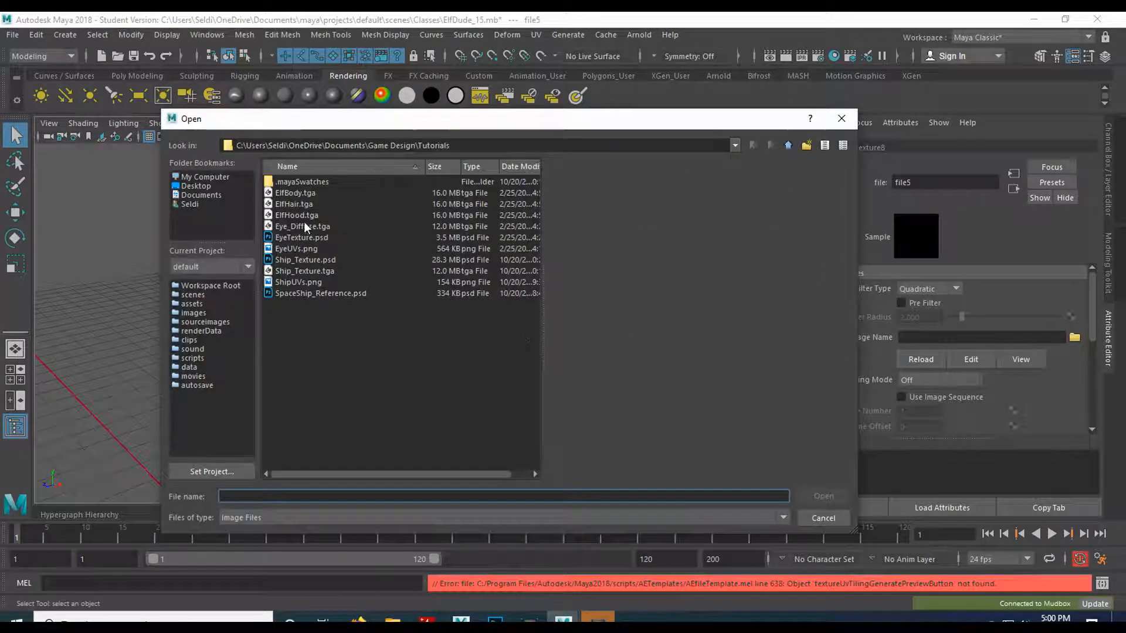
double_click(291, 191)
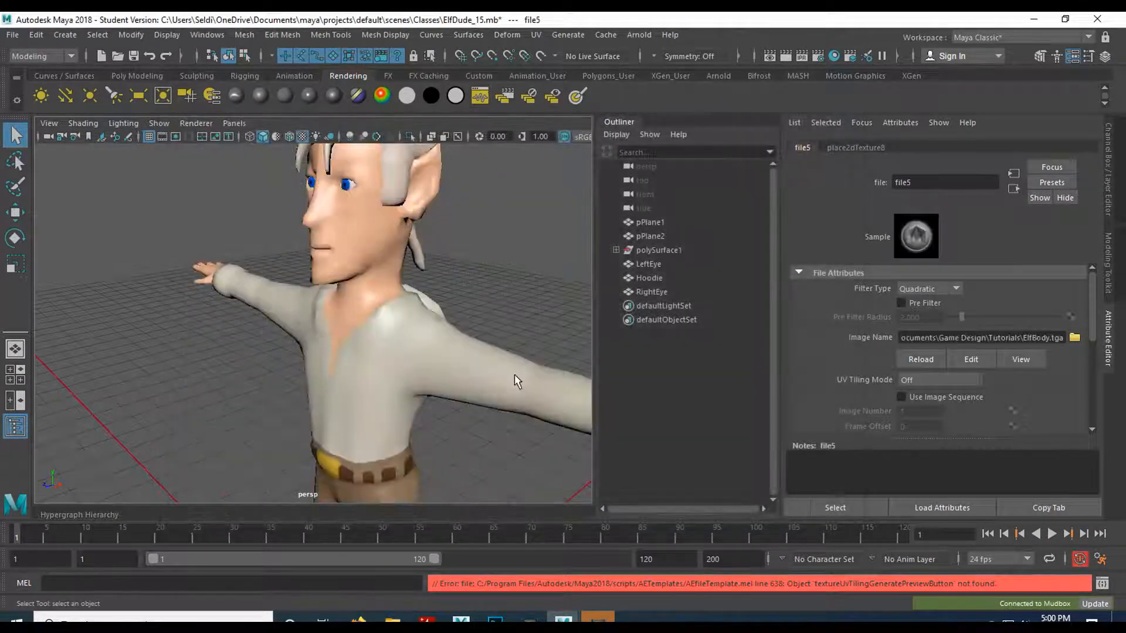
- Connect a File texture using ElfHair.tga to the color of the hair's HairMaterial
left_click(400, 190)
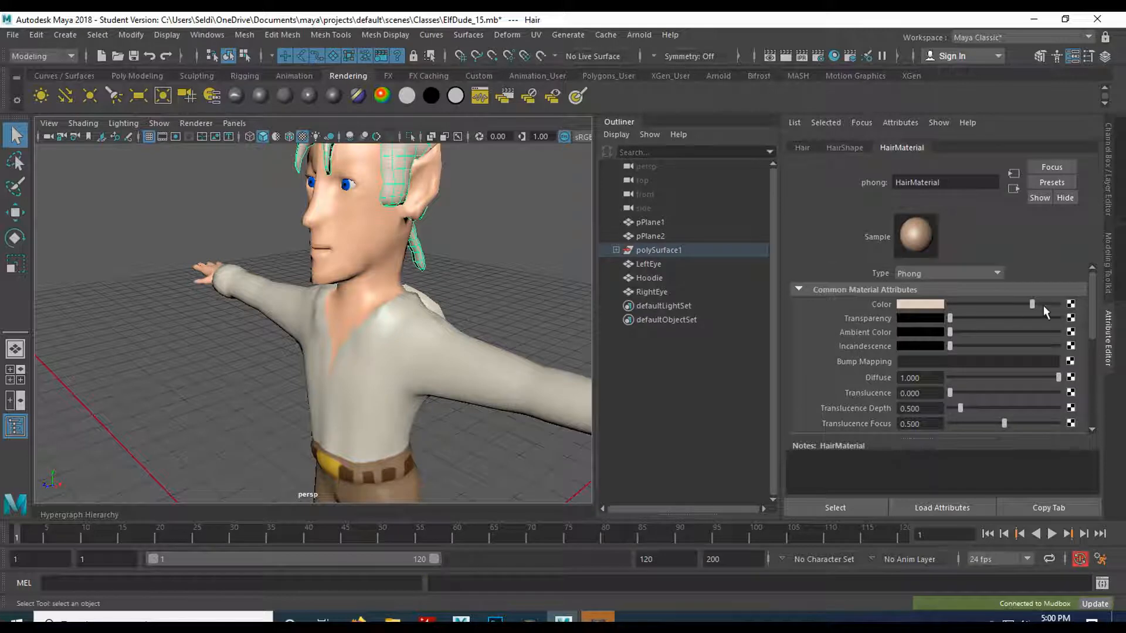
left_click(1070, 304)
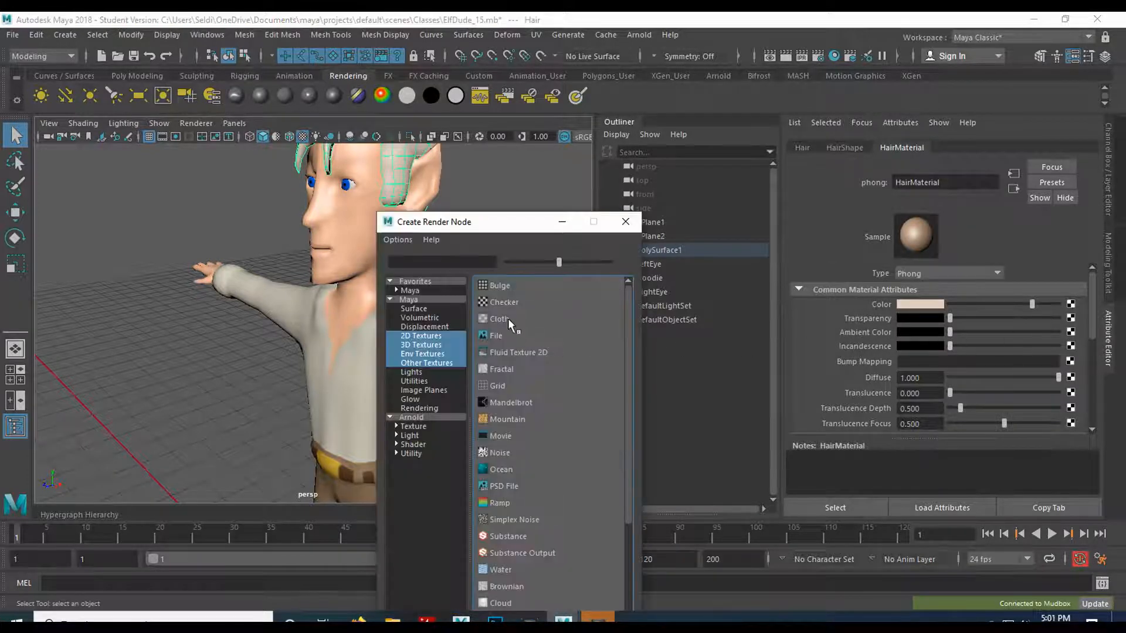
left_click(491, 335)
left_click(1073, 337)
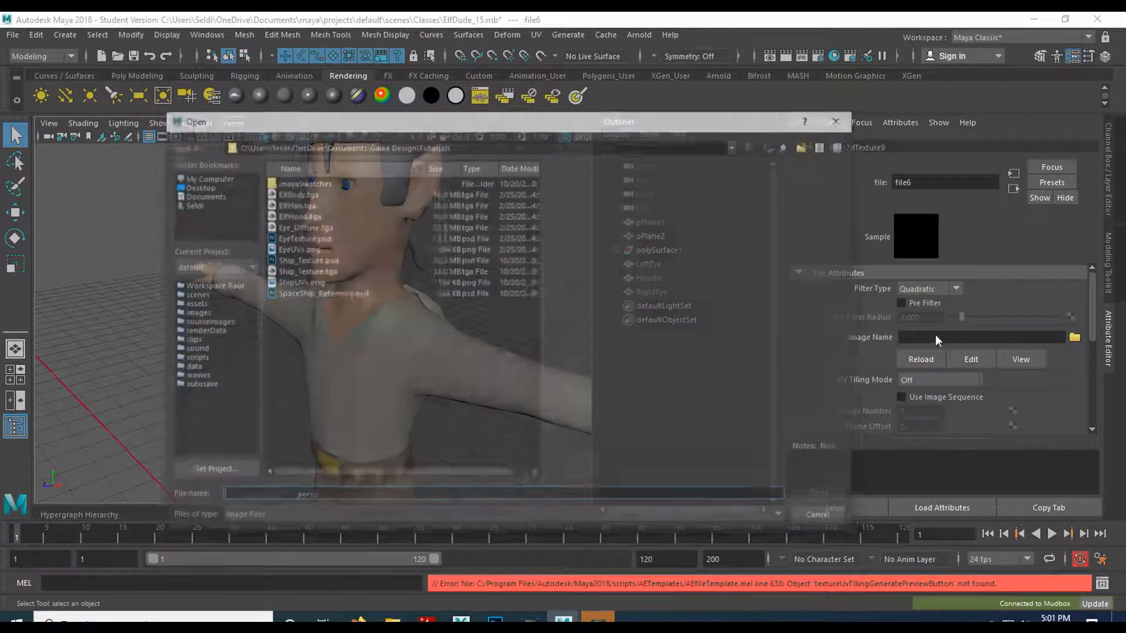
double_click(286, 205)
left_click(492, 301)
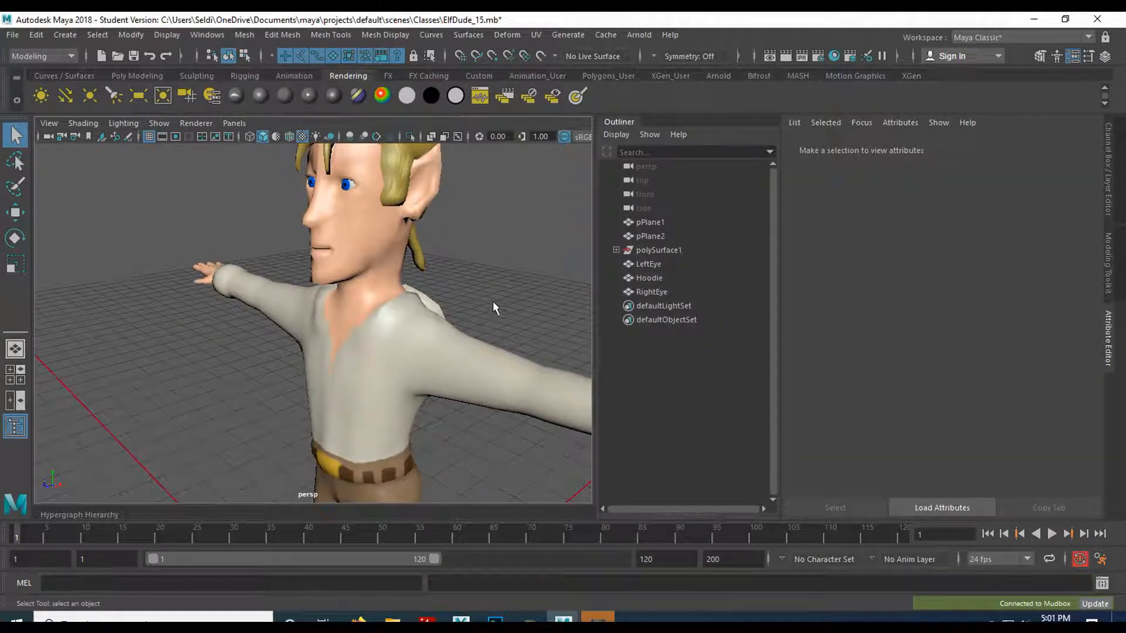
scroll(490, 378, "down", 5)
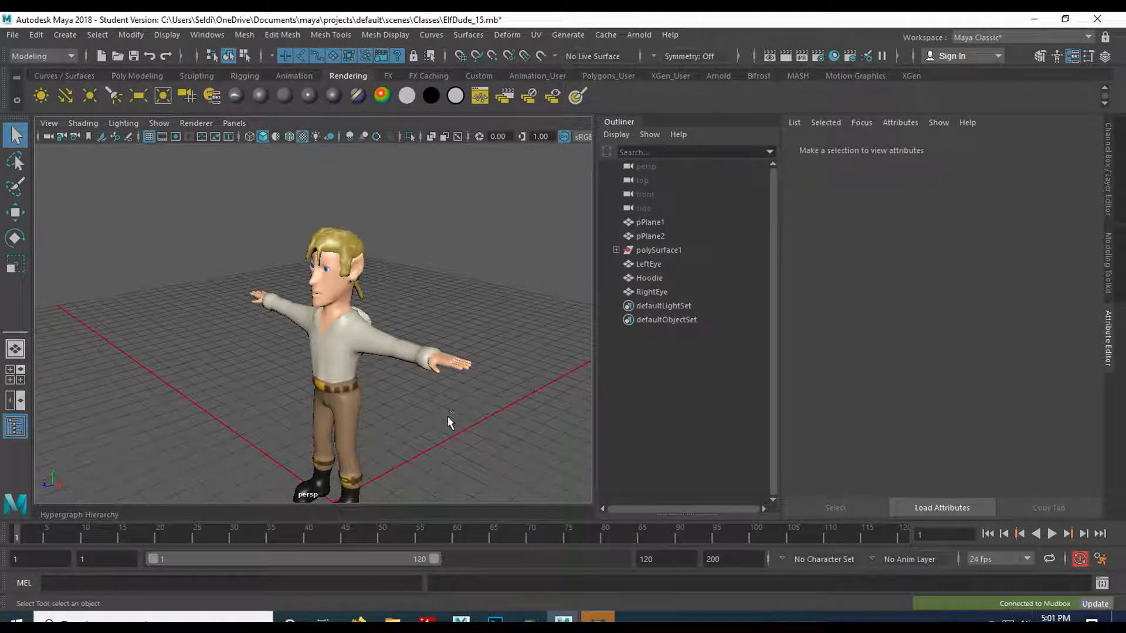
left_click_drag(425, 414, 444, 362, "alt")
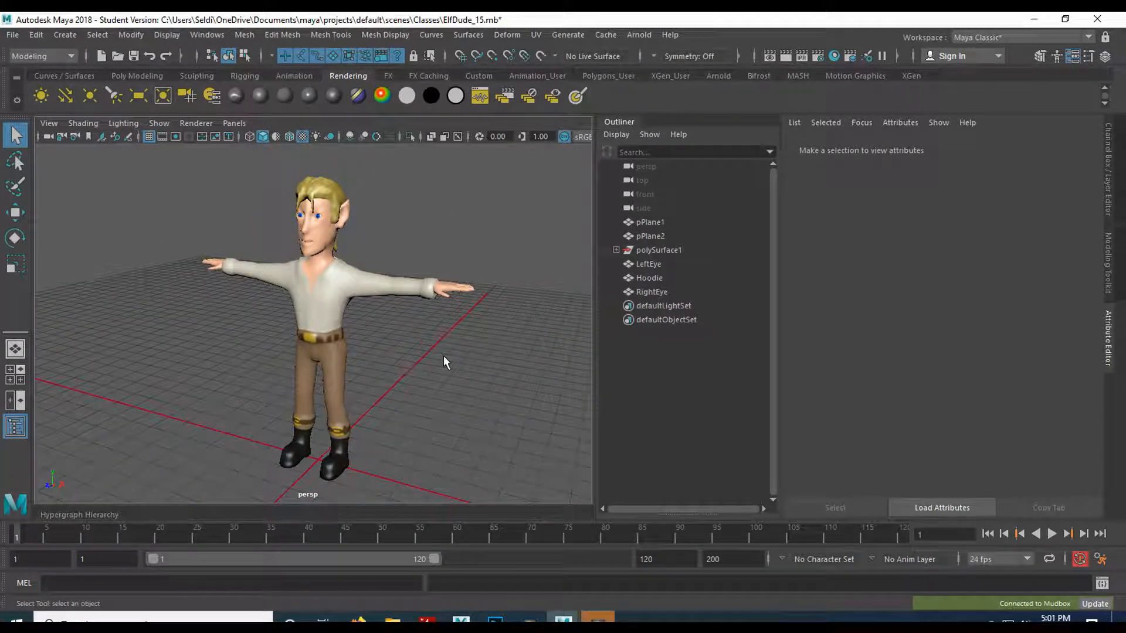
- Switch to Mudbox and create a texture map extraction operation named NormalMap that generates a Normal Map
left_click(461, 619)
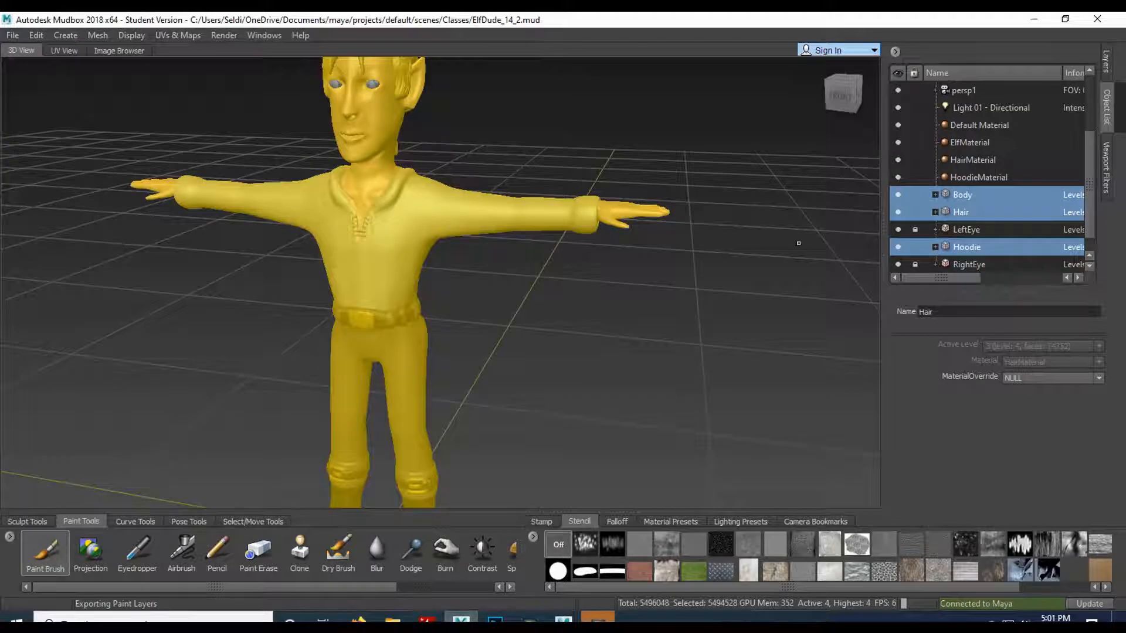
left_click(223, 36)
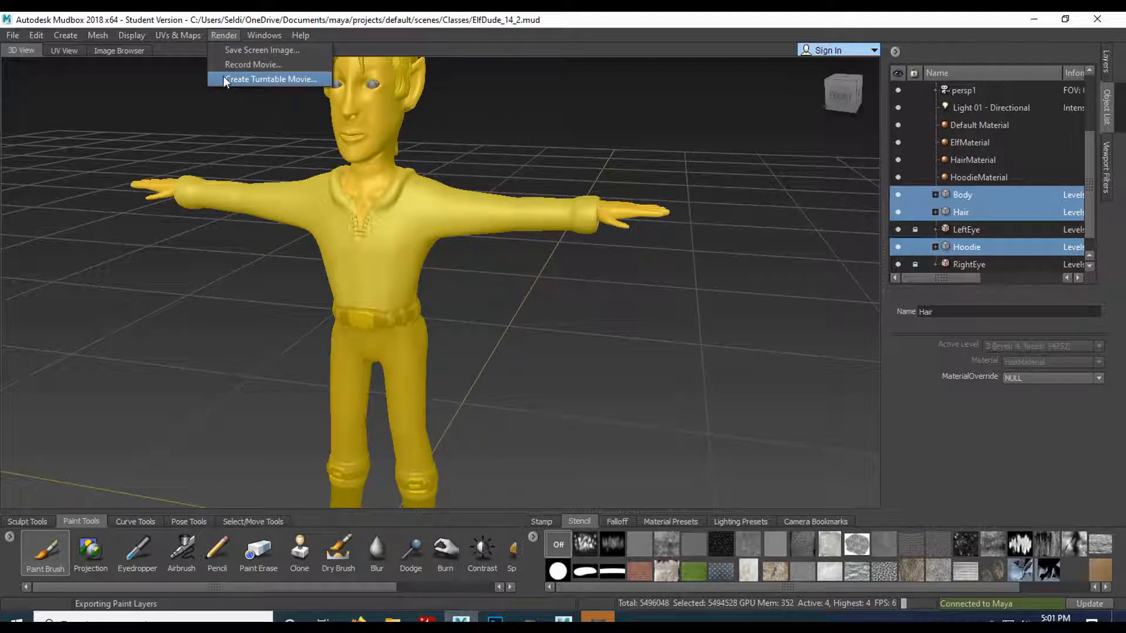
left_click(221, 36)
left_click(186, 36)
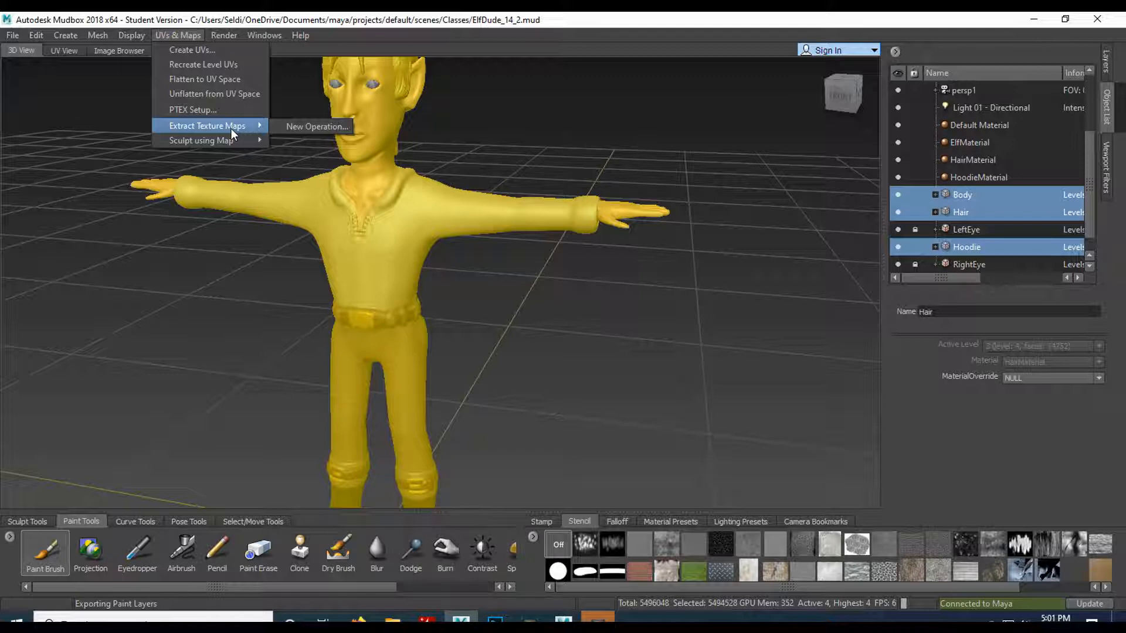
left_click(316, 126)
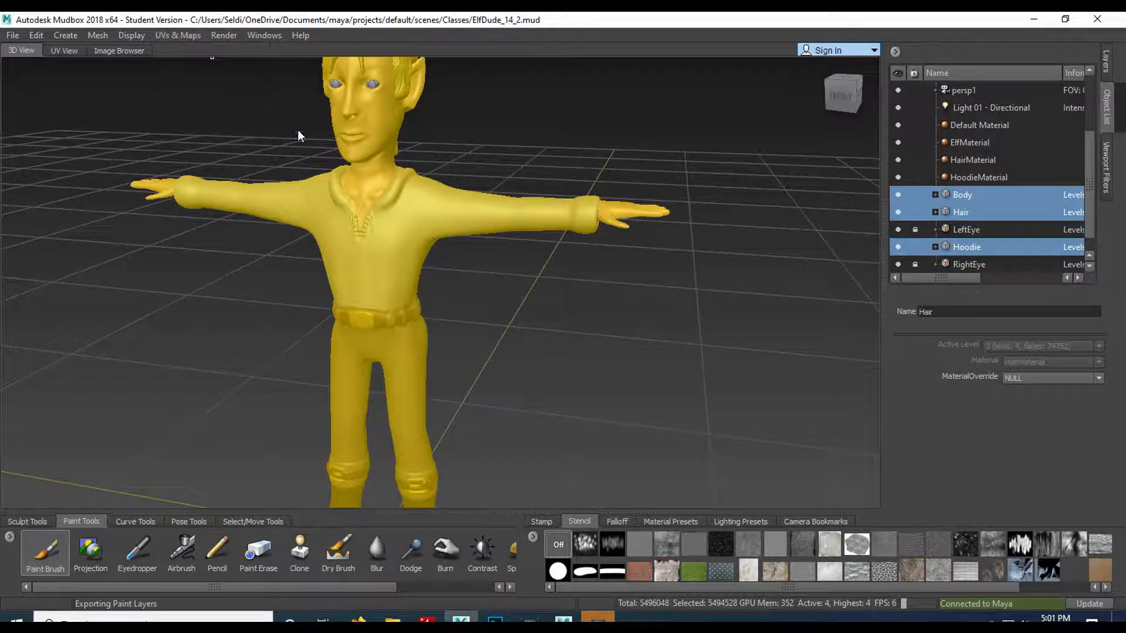
left_click_drag(574, 225, 441, 230)
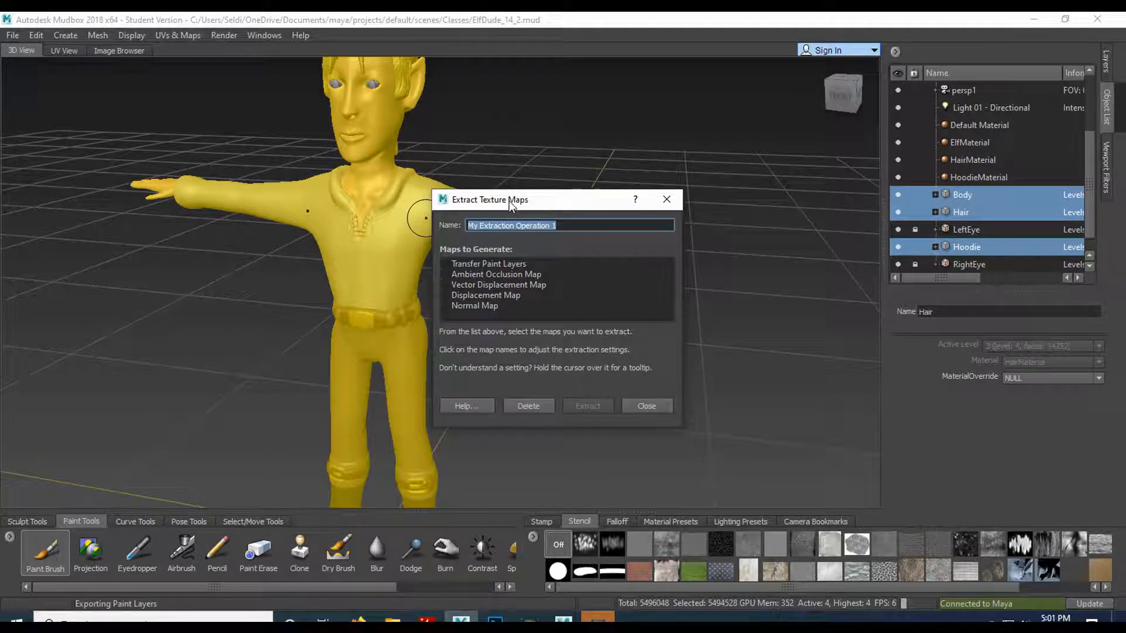
type("NormalMap")
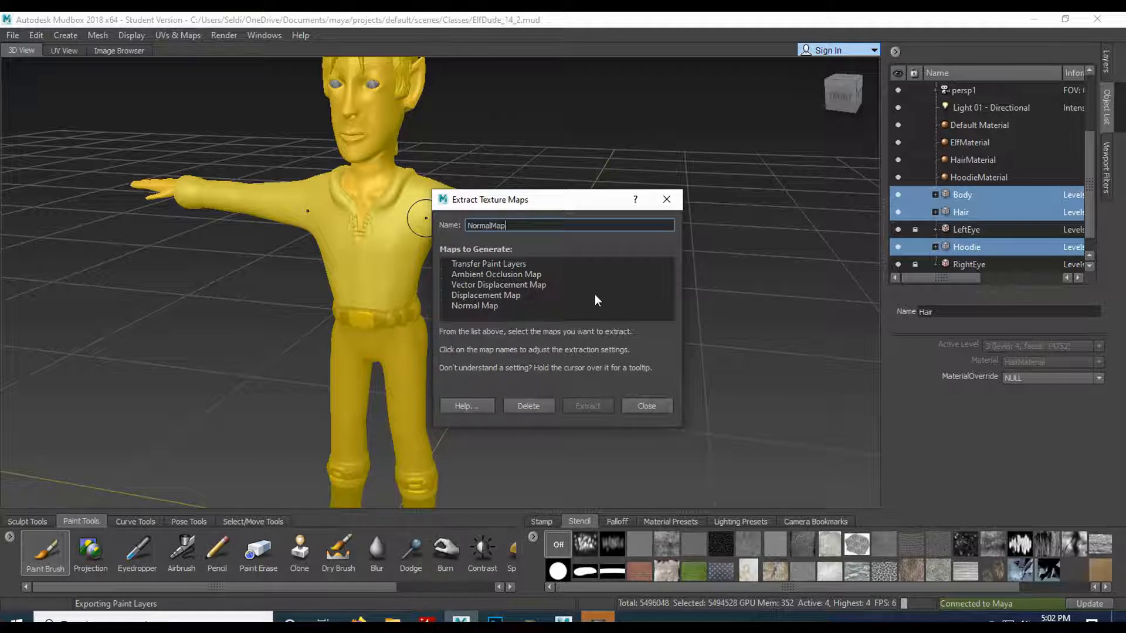
left_click(467, 306)
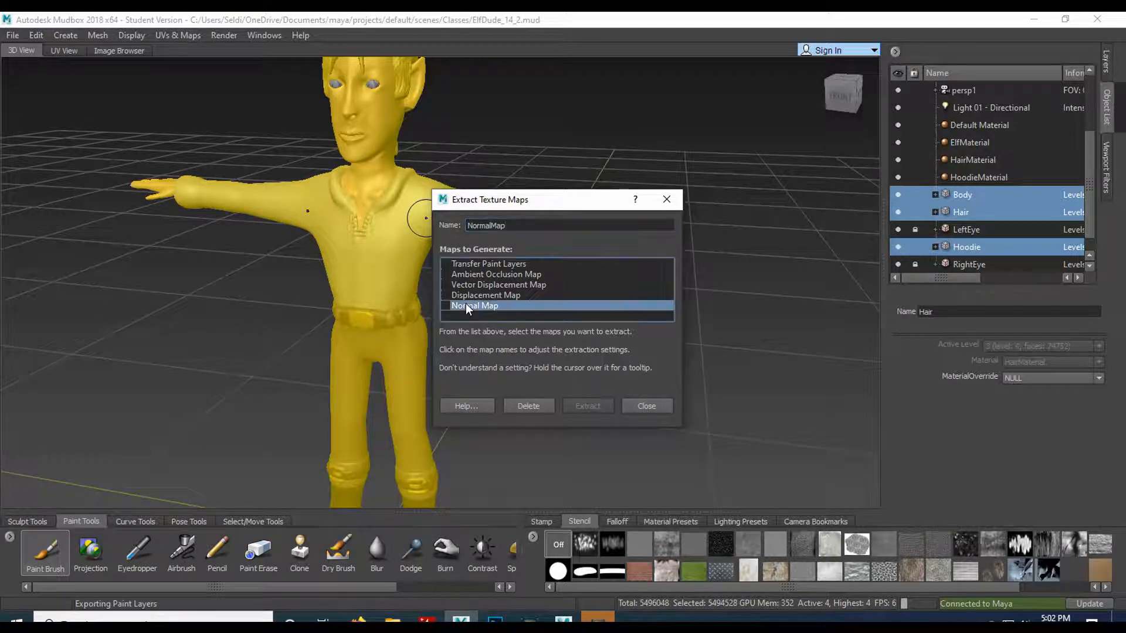
left_click_drag(521, 63, 533, 43)
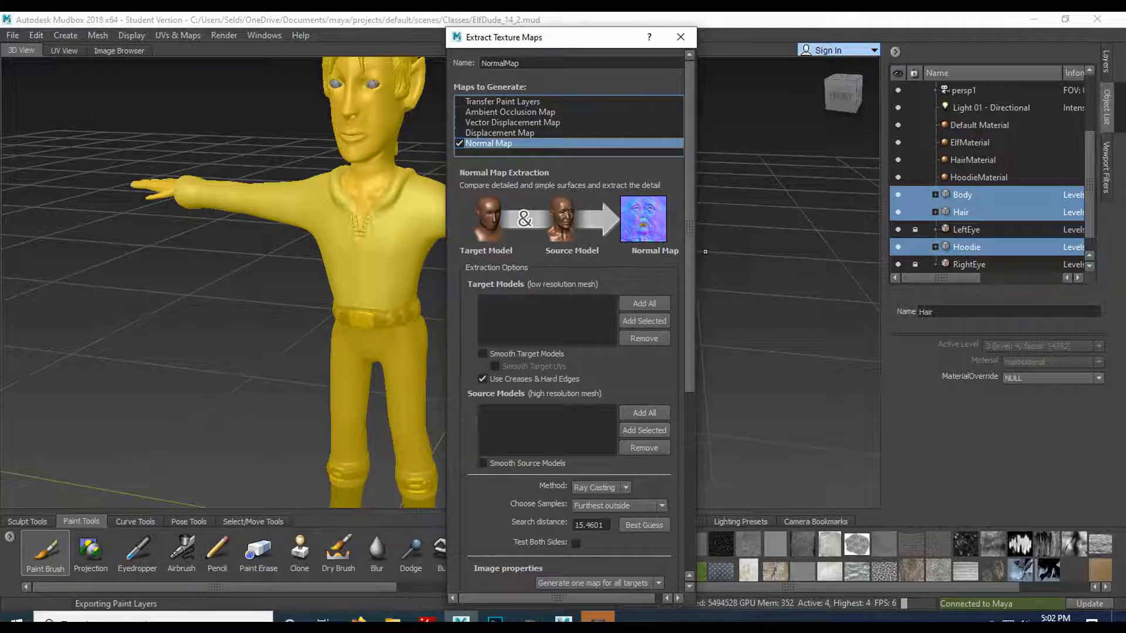
- Add only the Body mesh as both the target model and the source model of the normal map extraction
left_click(964, 195)
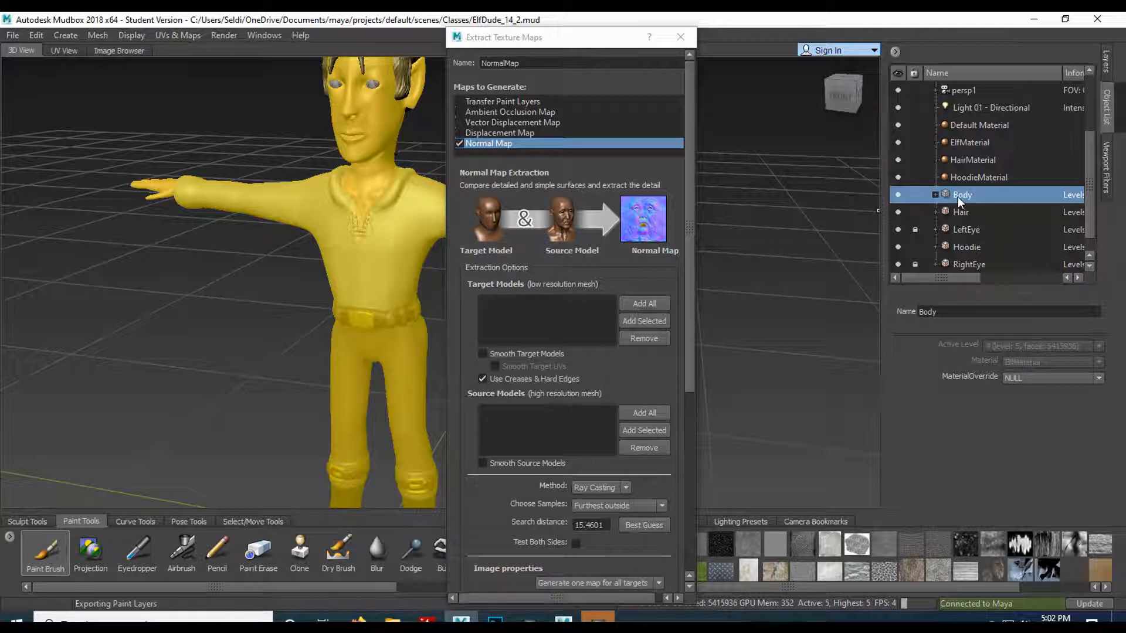
left_click(632, 323)
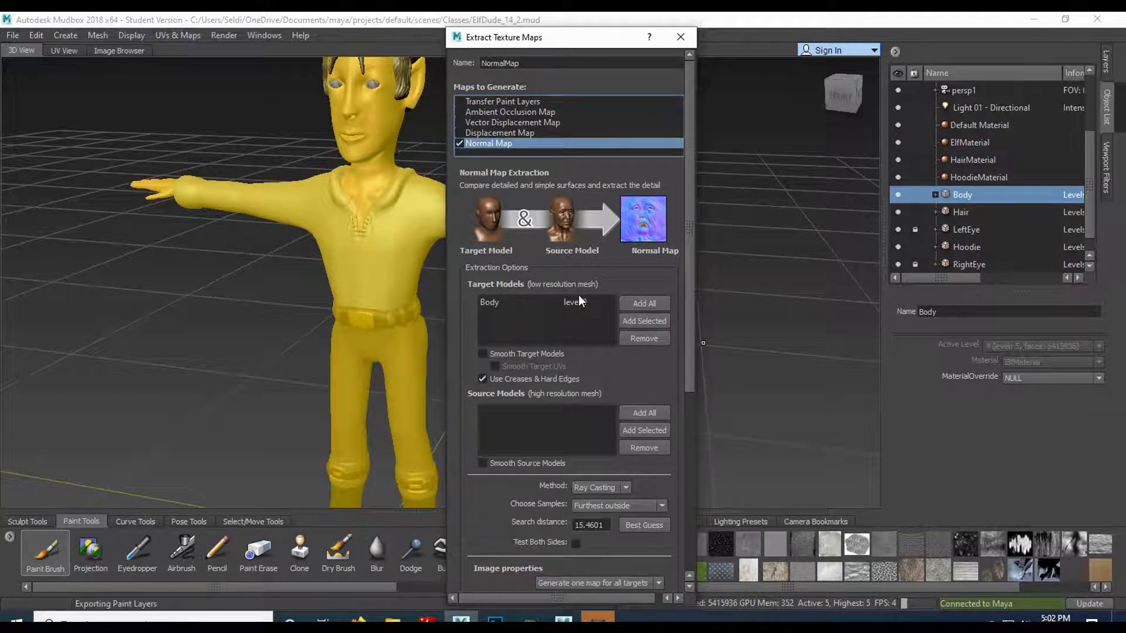
scroll(615, 291, "down", 2)
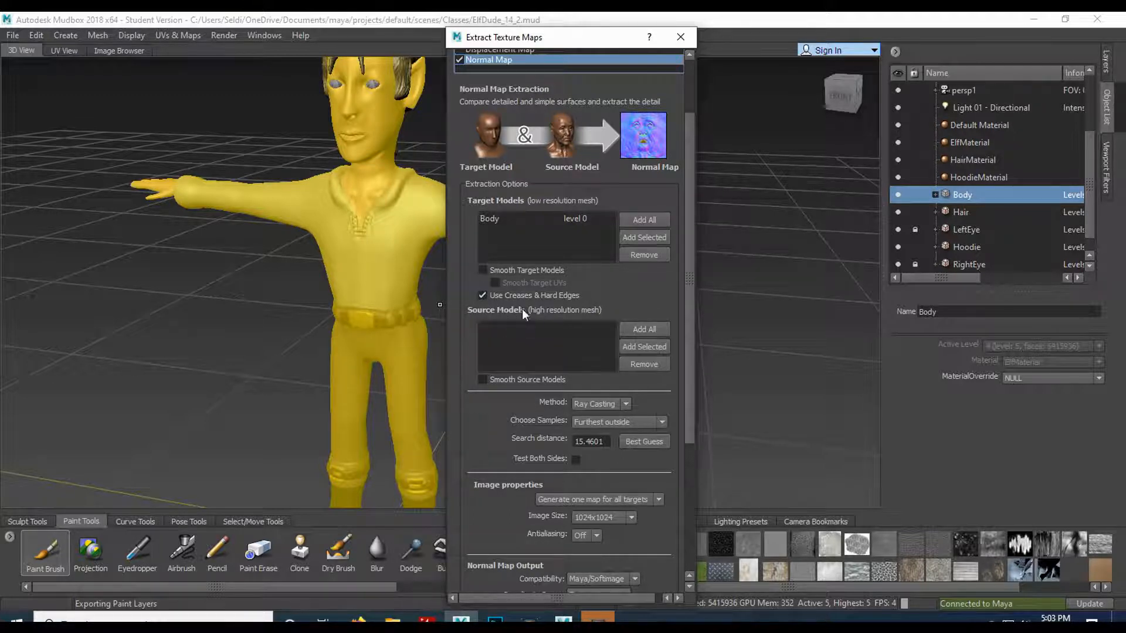
left_click(642, 350)
- Set the normal map extraction method to Subdivision
scroll(561, 347, "down", 3)
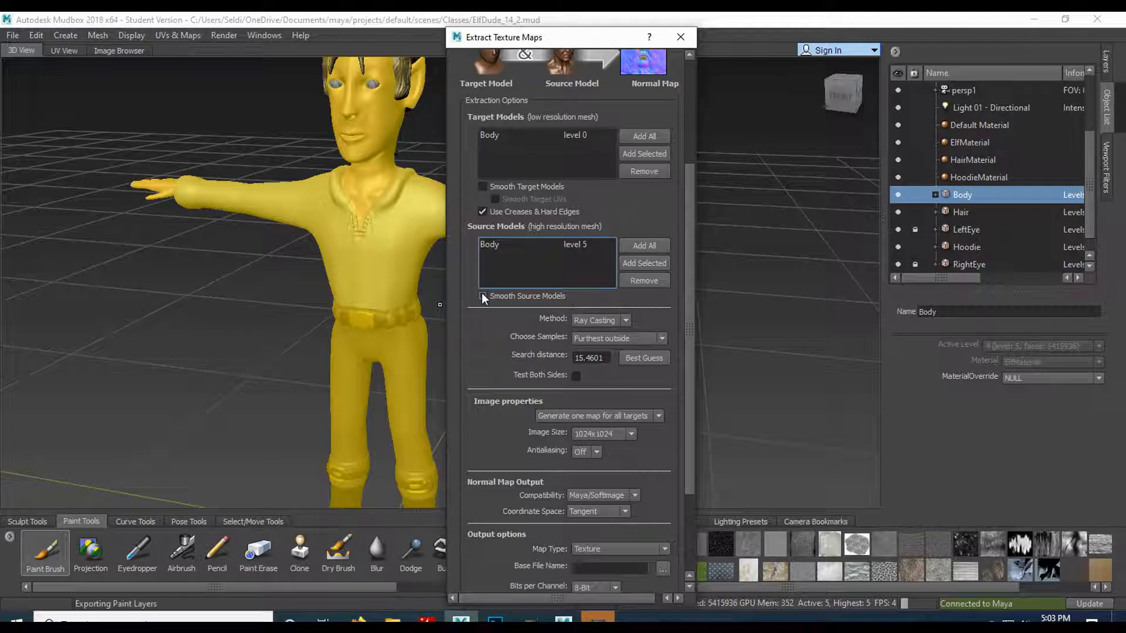
scroll(509, 324, "down", 1)
left_click(621, 283)
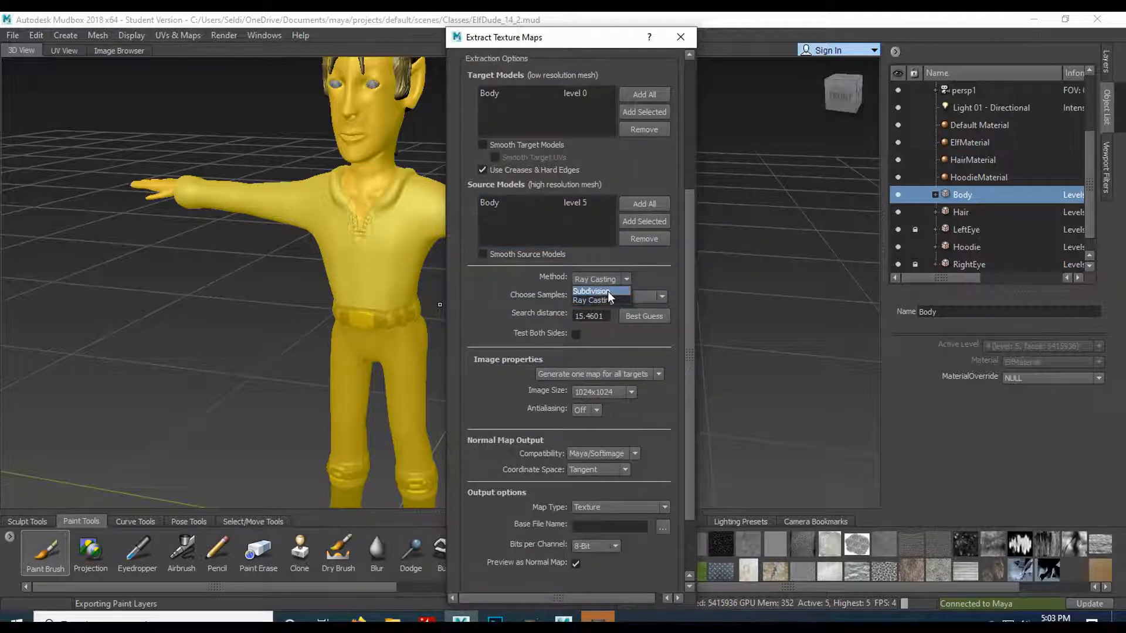
left_click(607, 290)
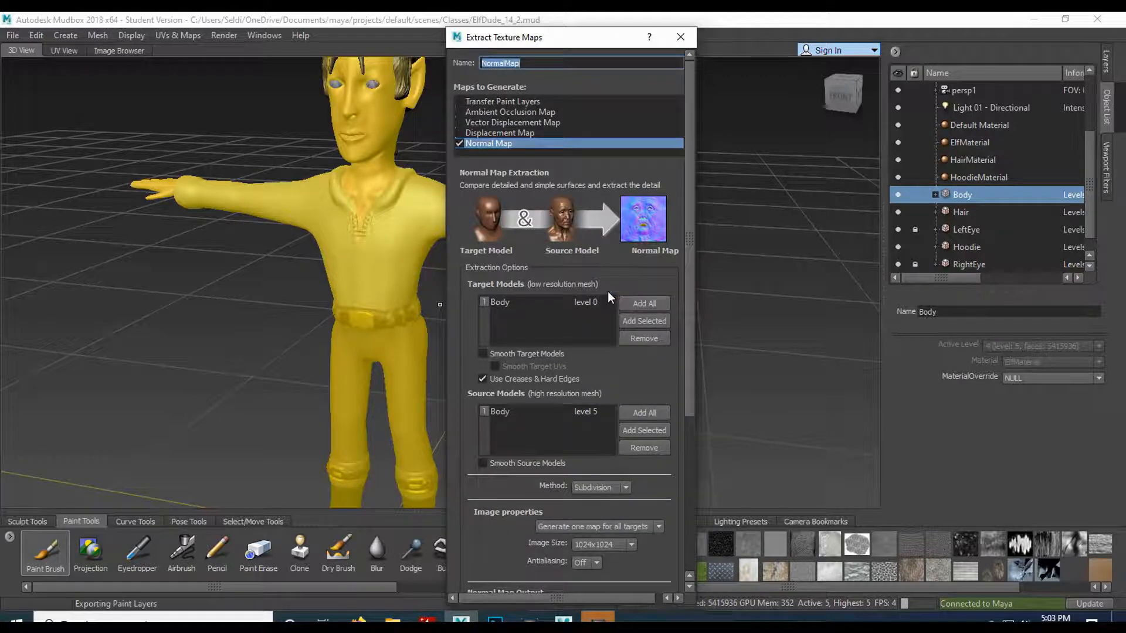
- Set the image properties to generate a map for each target at 2048x2048 with 2X antialiasing
scroll(627, 266, "down", 3)
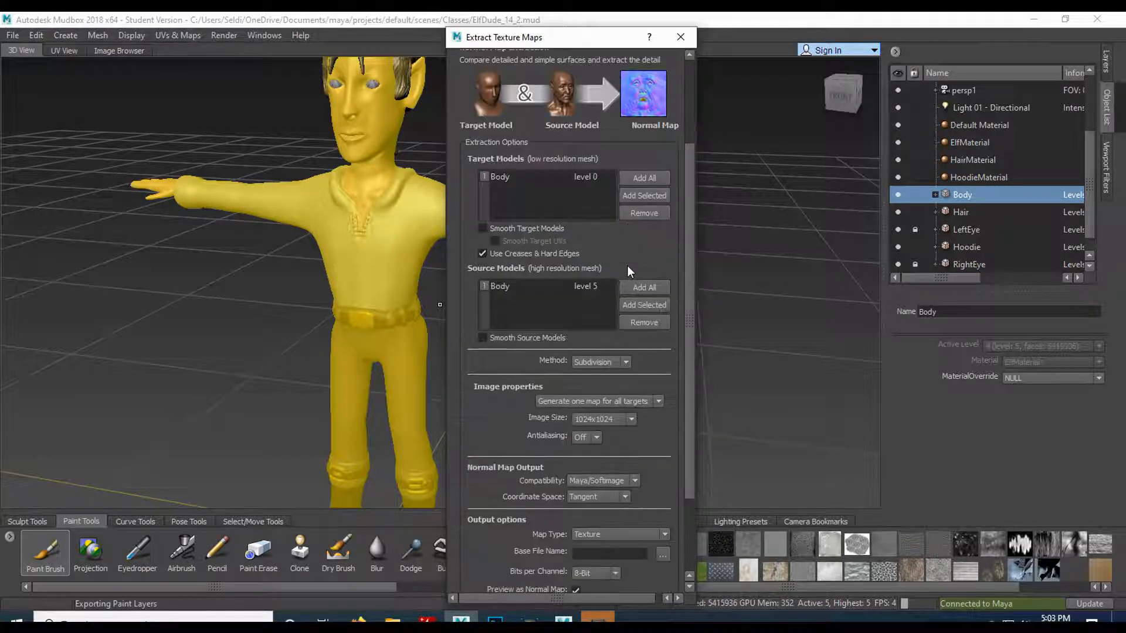
scroll(628, 266, "down", 2)
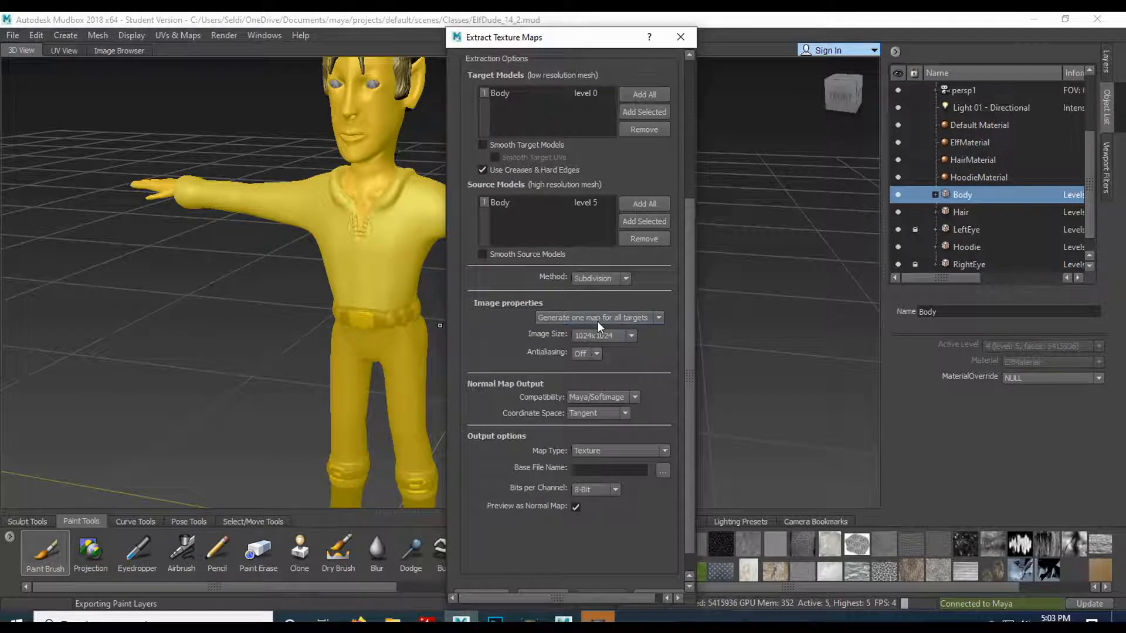
left_click(580, 318)
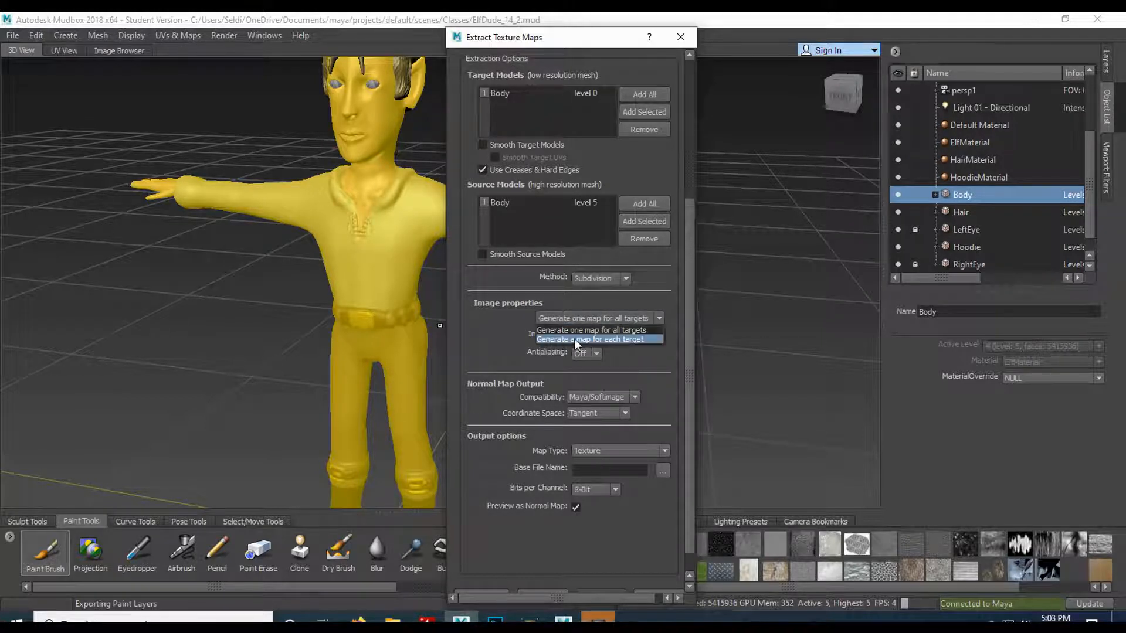
left_click(629, 339)
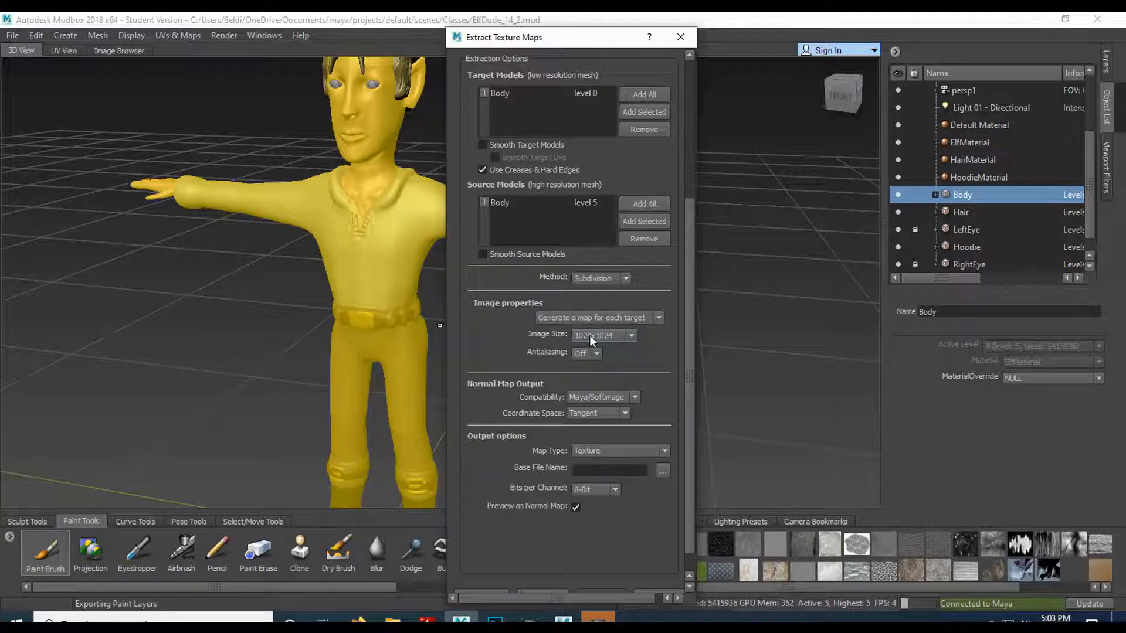
left_click(613, 336)
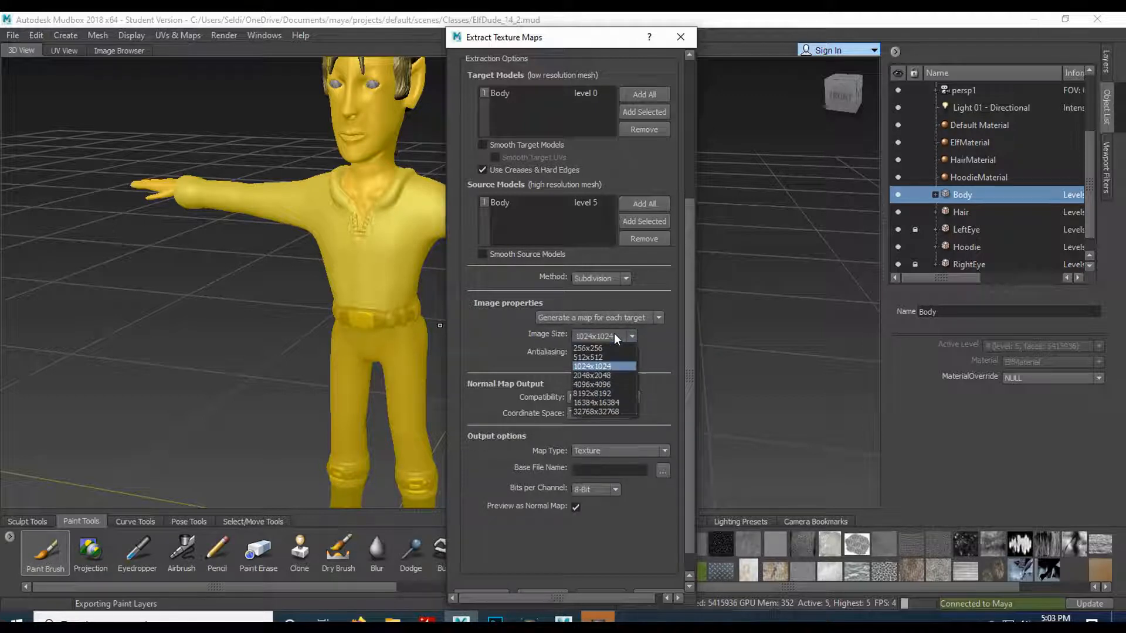
left_click(607, 376)
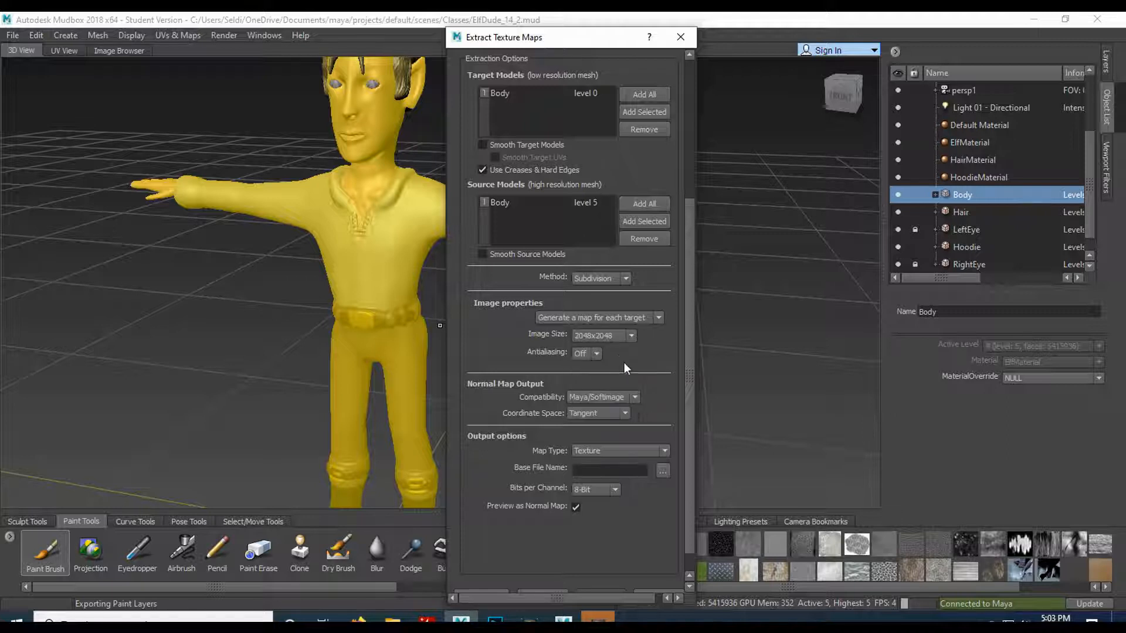
left_click(586, 354)
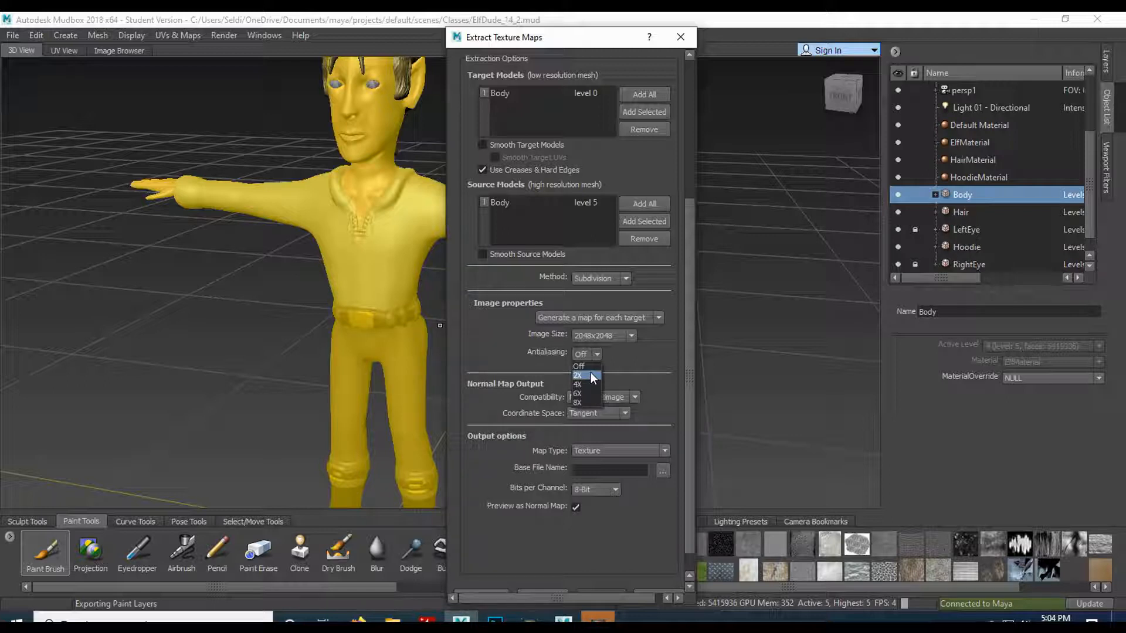
left_click(590, 375)
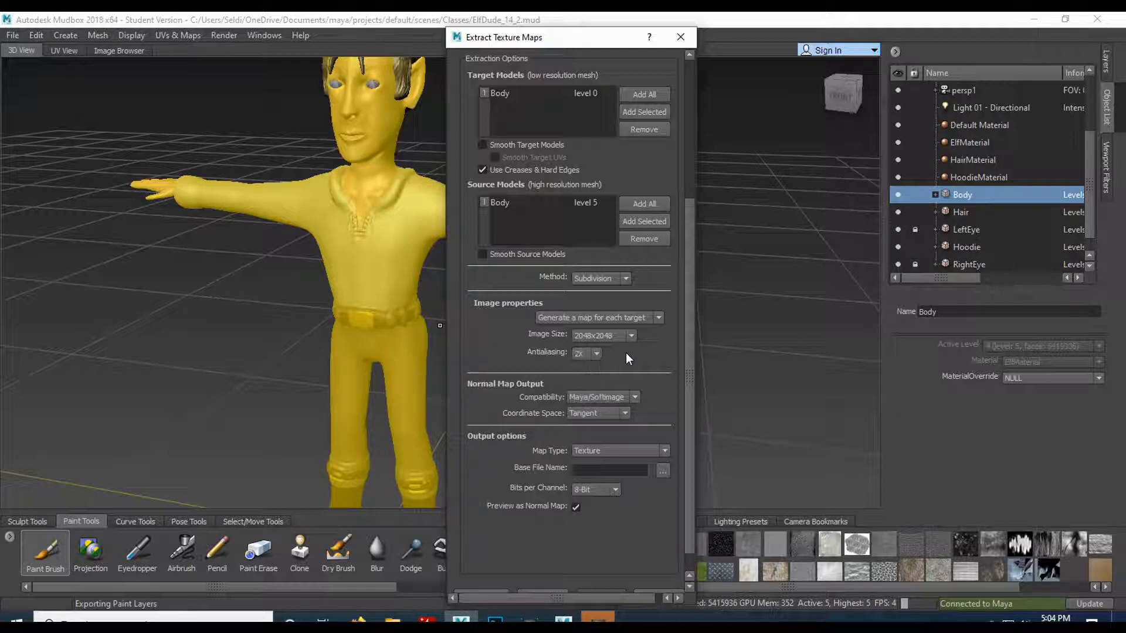
- Enter ElfBodyNormal as the base file name of the extracted normal map
scroll(624, 353, "down", 1)
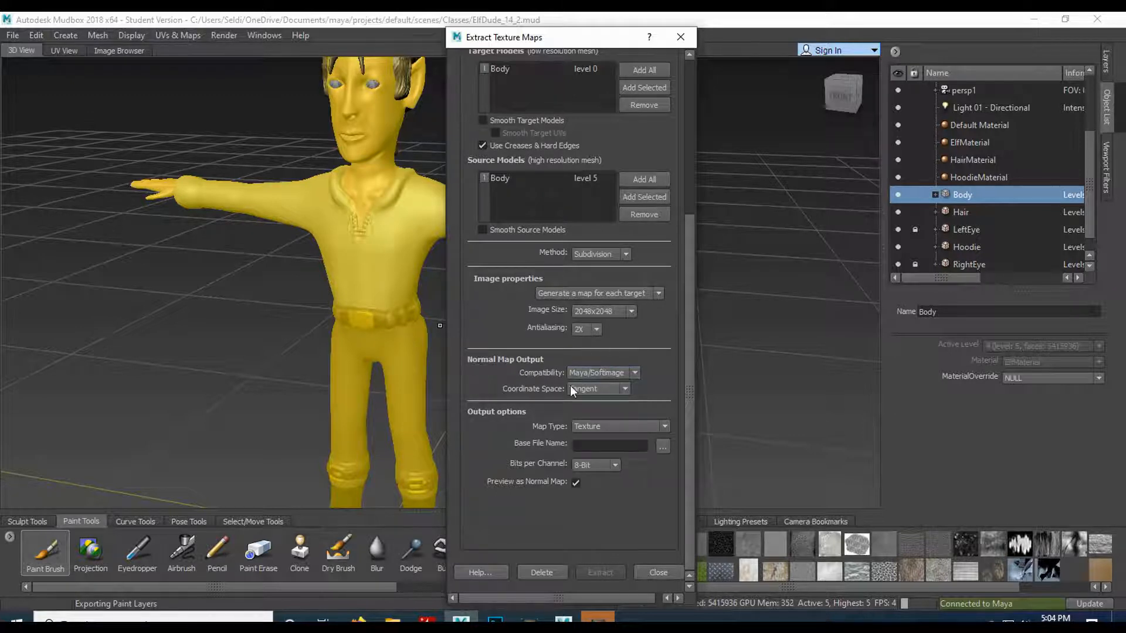
left_click(616, 392)
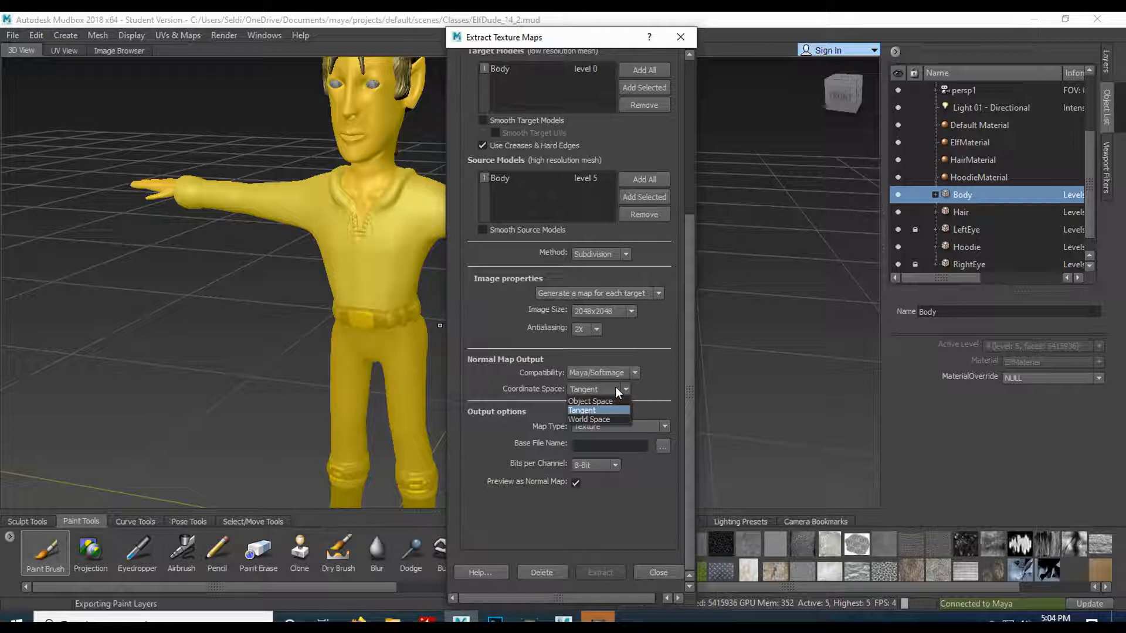
left_click(616, 388)
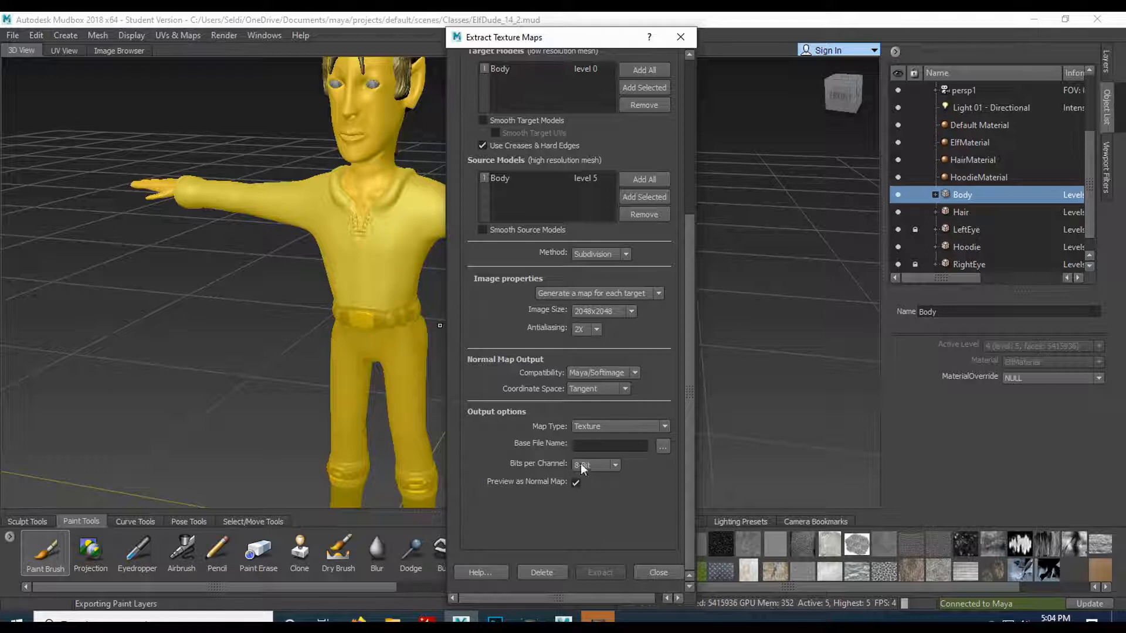
left_click(659, 427)
left_click(659, 427)
left_click(590, 446)
type("Elf")
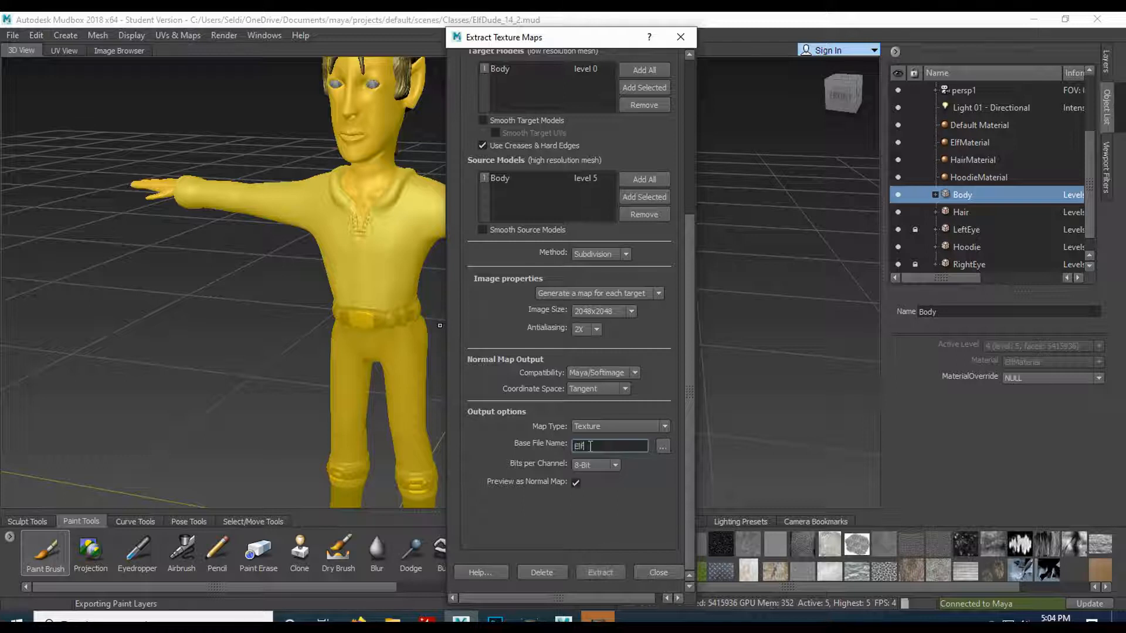
type("BodyNormal")
- Save the normal map output to the Game Design\Tutorials folder under the file name ElfBodyNormal
left_click(657, 448)
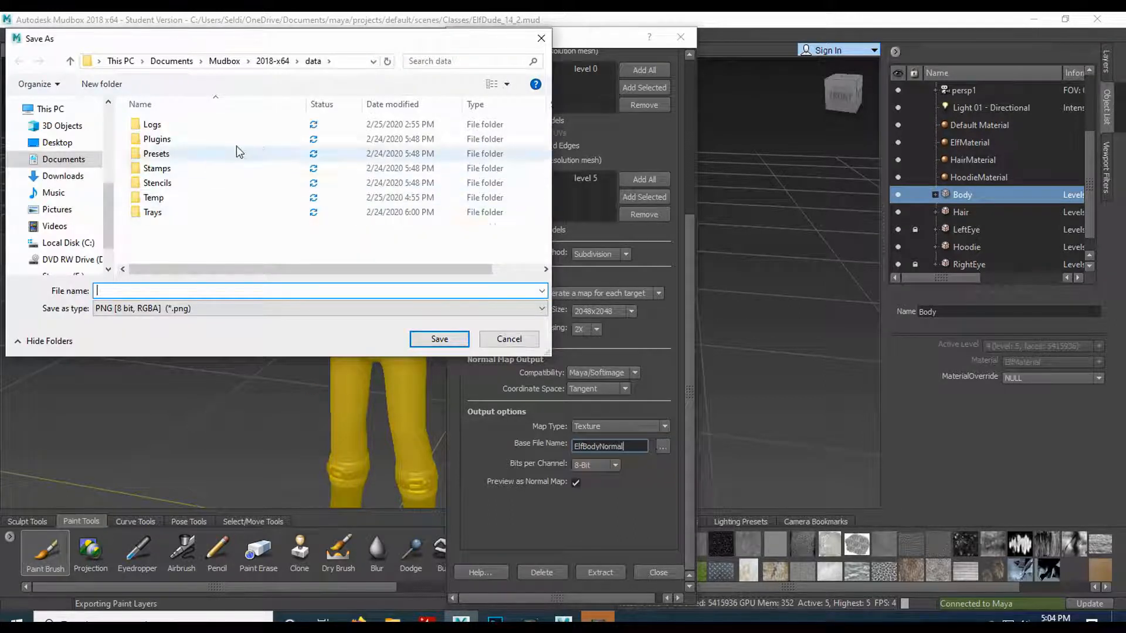
left_click(80, 164)
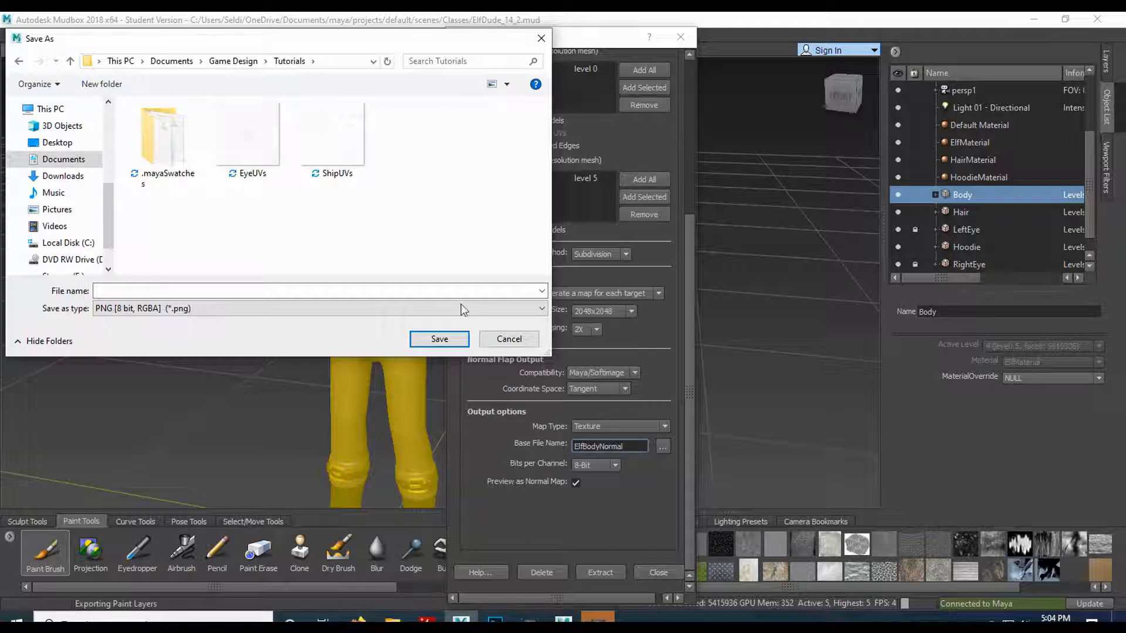
left_click(163, 292)
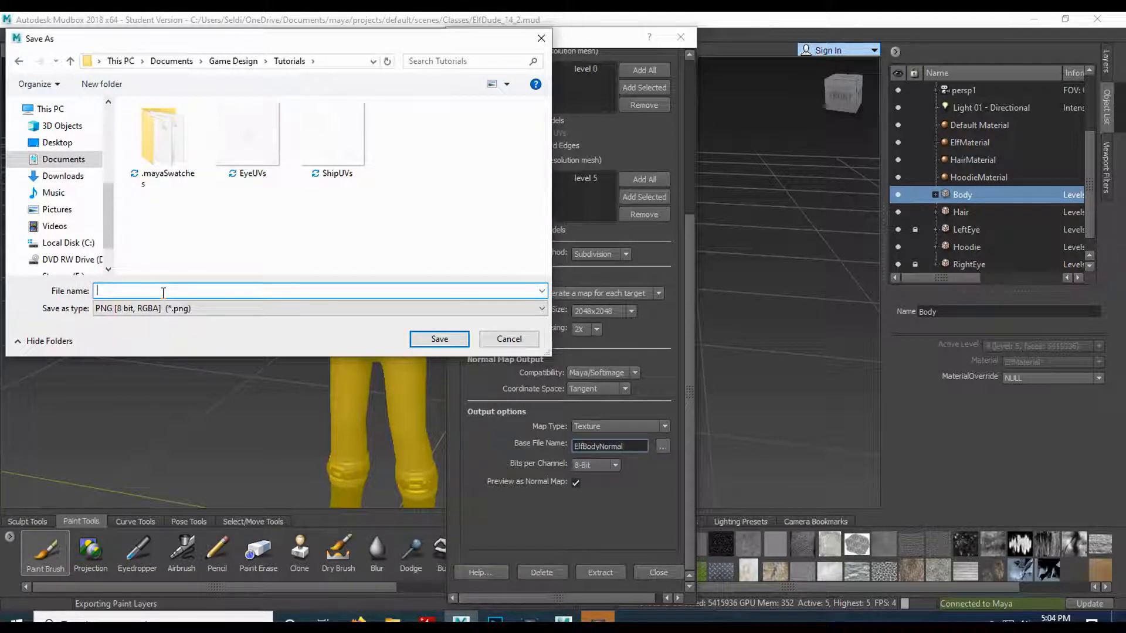
type("ElfB")
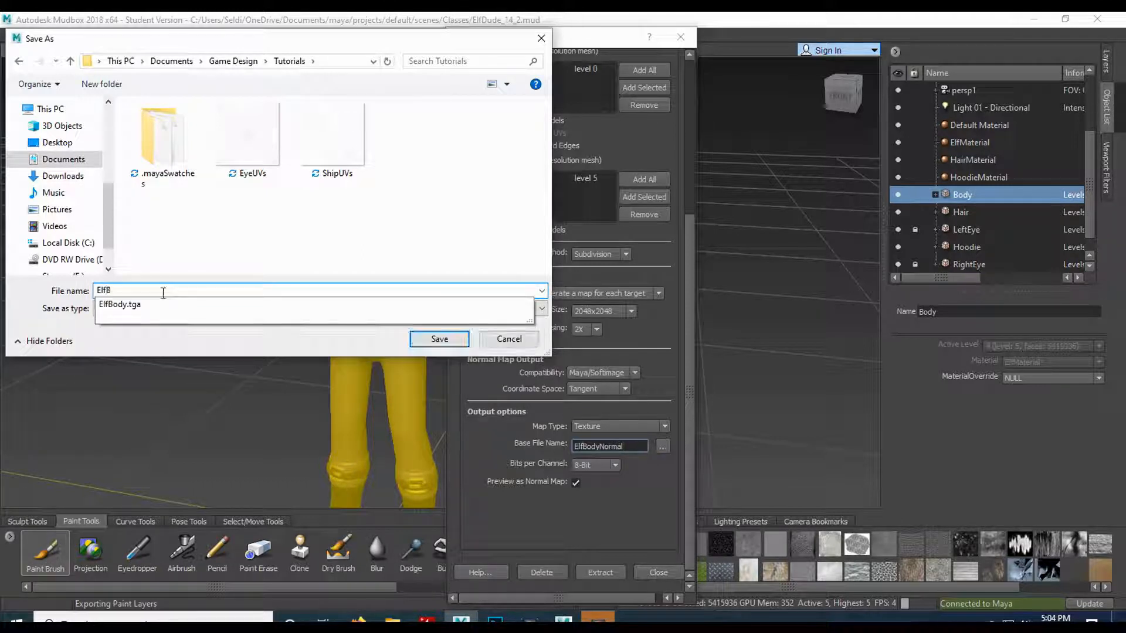
key("Down")
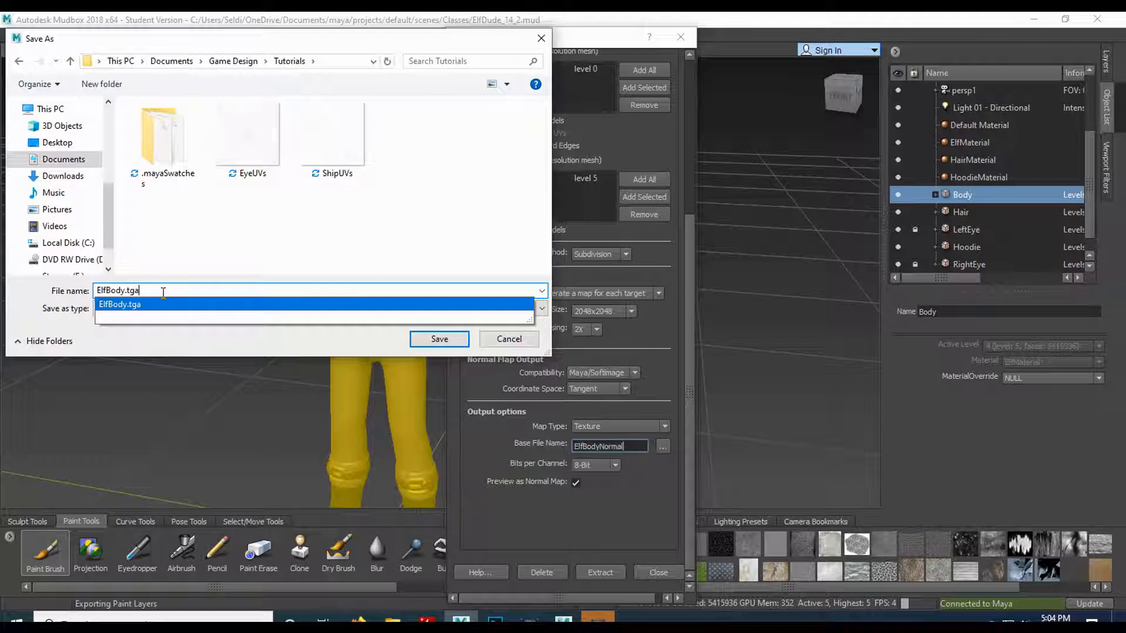
key("BackSpace")
key("BackSpace")
key("BackSpace")
key("BackSpace")
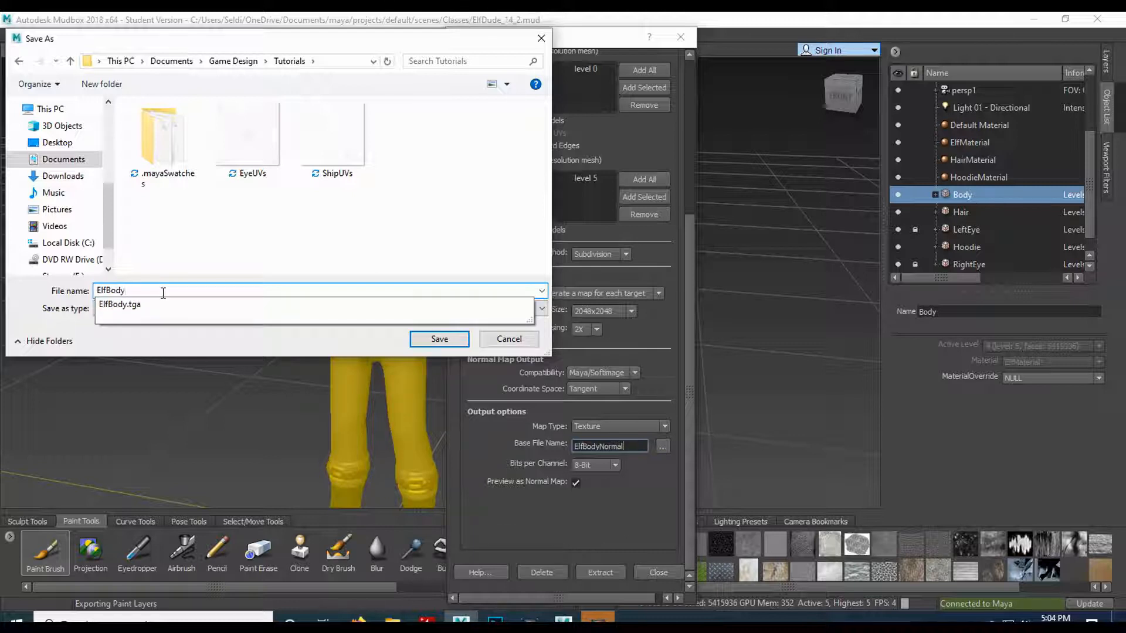
type("Normal")
key("Return")
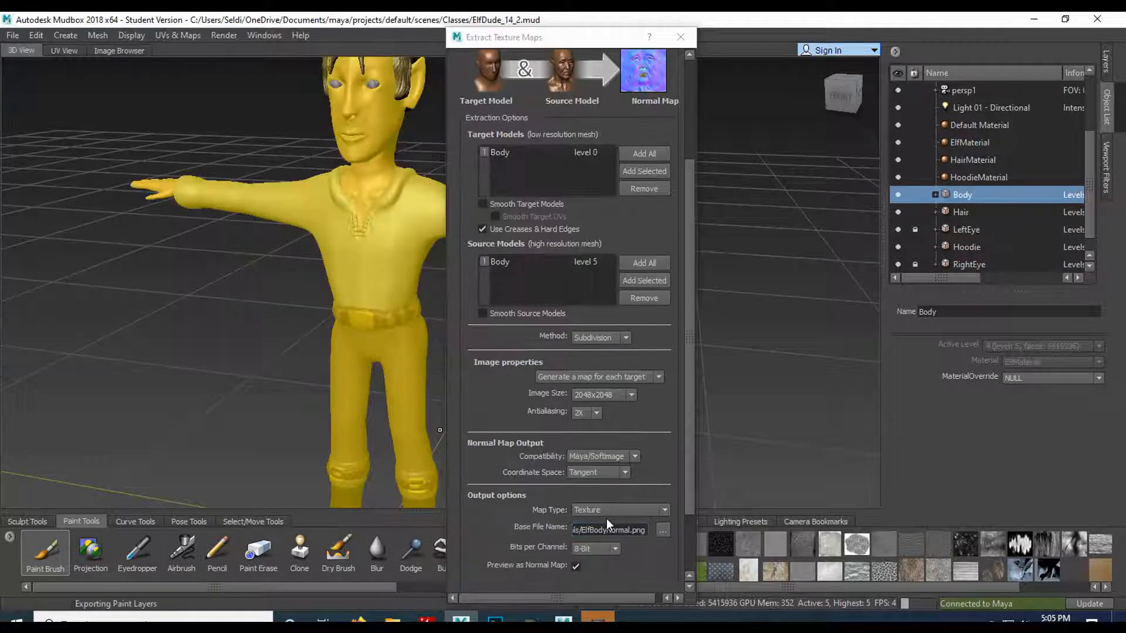
- Change the file extension of the ElfBodyNormal base file name to tga
left_click(648, 529)
key("BackSpace")
key("BackSpace")
key("BackSpace")
type("tga")
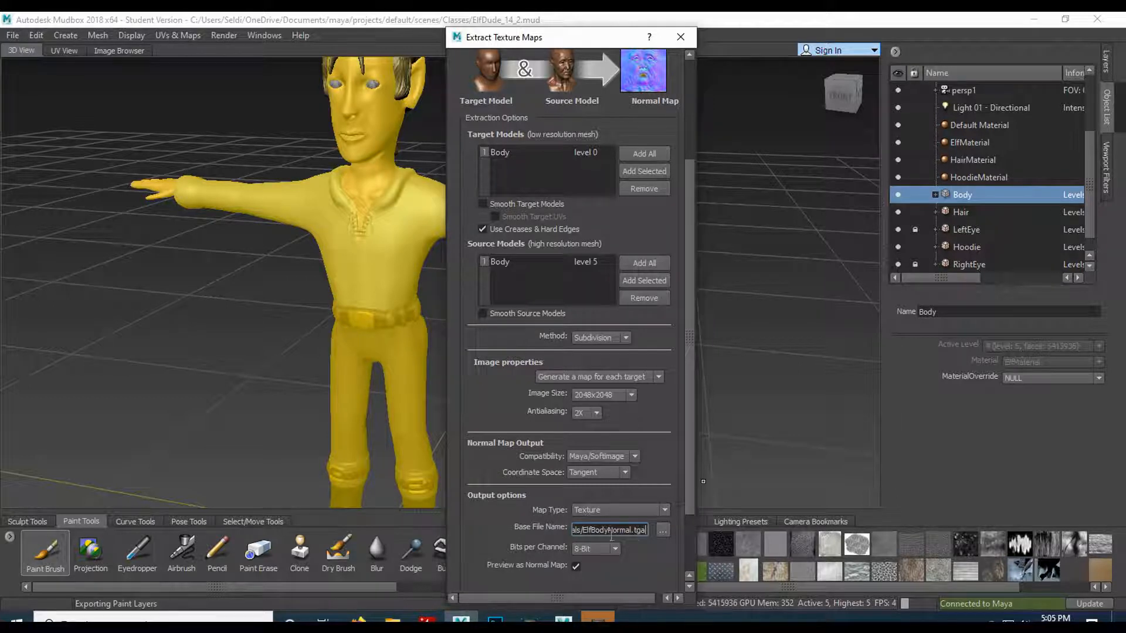
- Run the extraction of the Body normal map and dismiss the completion notice
scroll(666, 497, "down", 2)
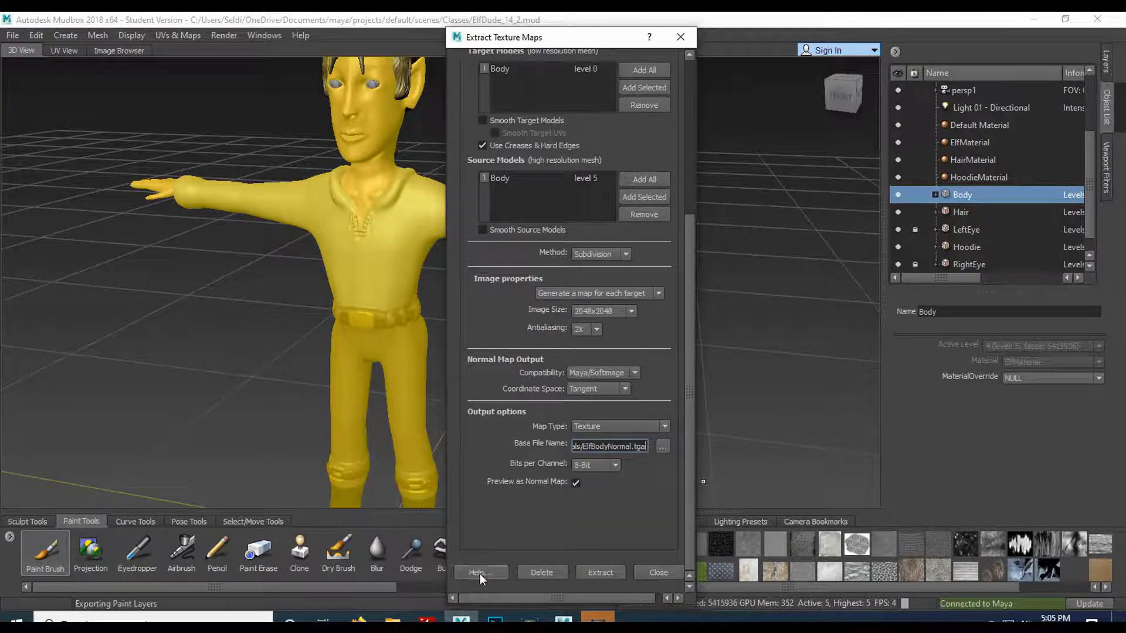
left_click(598, 572)
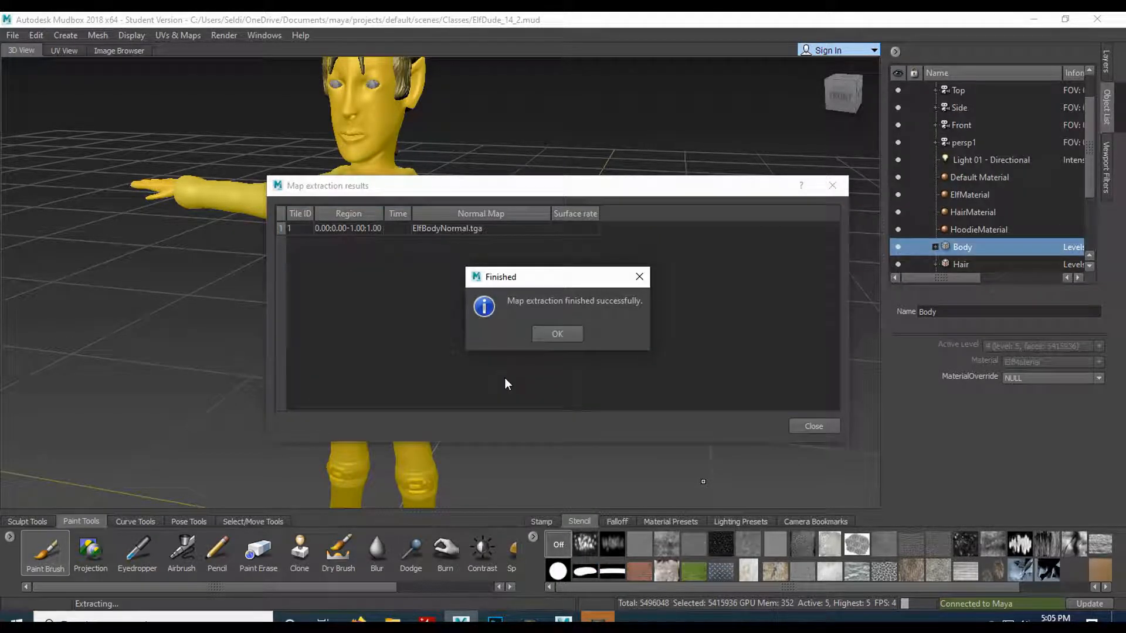
left_click(562, 333)
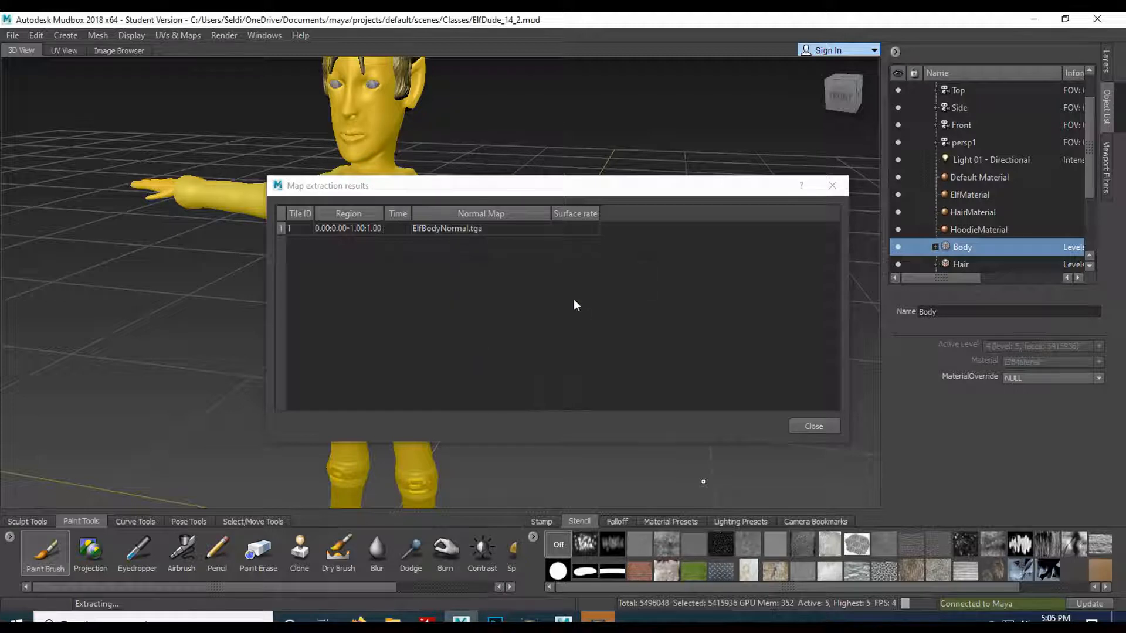
- Switch to File Explorer and locate the ElfBodyNormal Targa file in the Tutorials folder
left_click(392, 619)
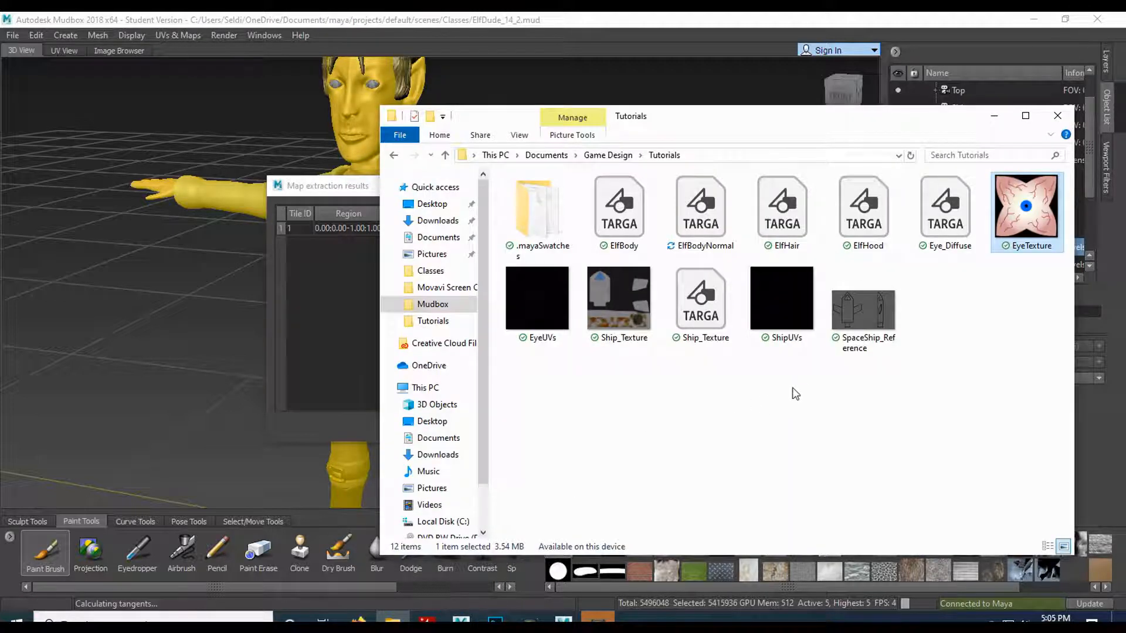
left_click(705, 232)
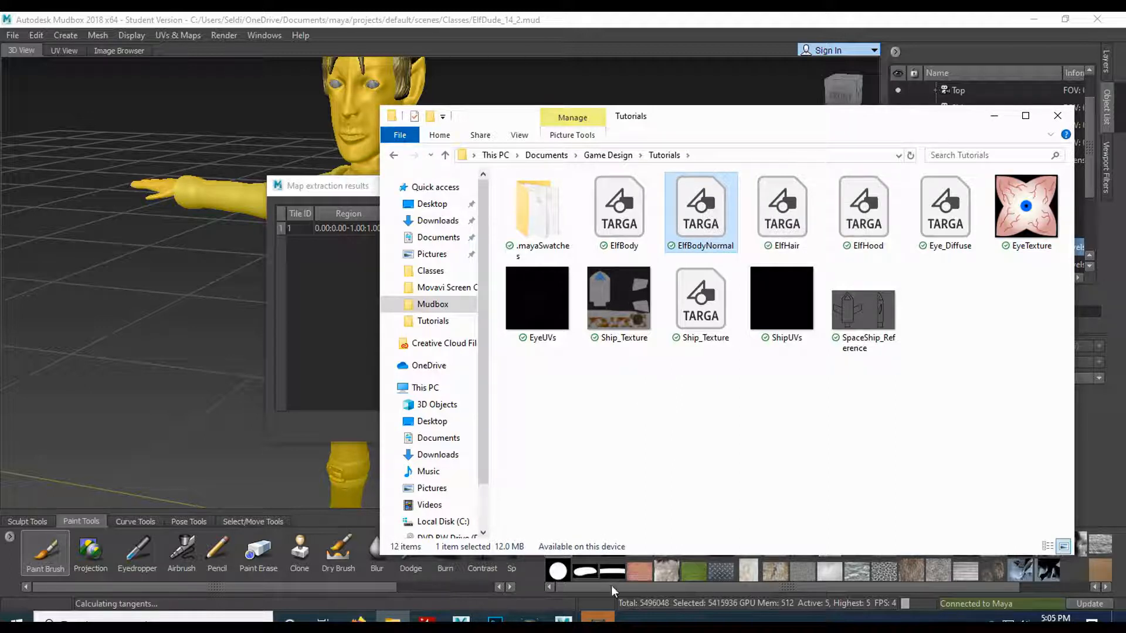
mouse_move(461, 620)
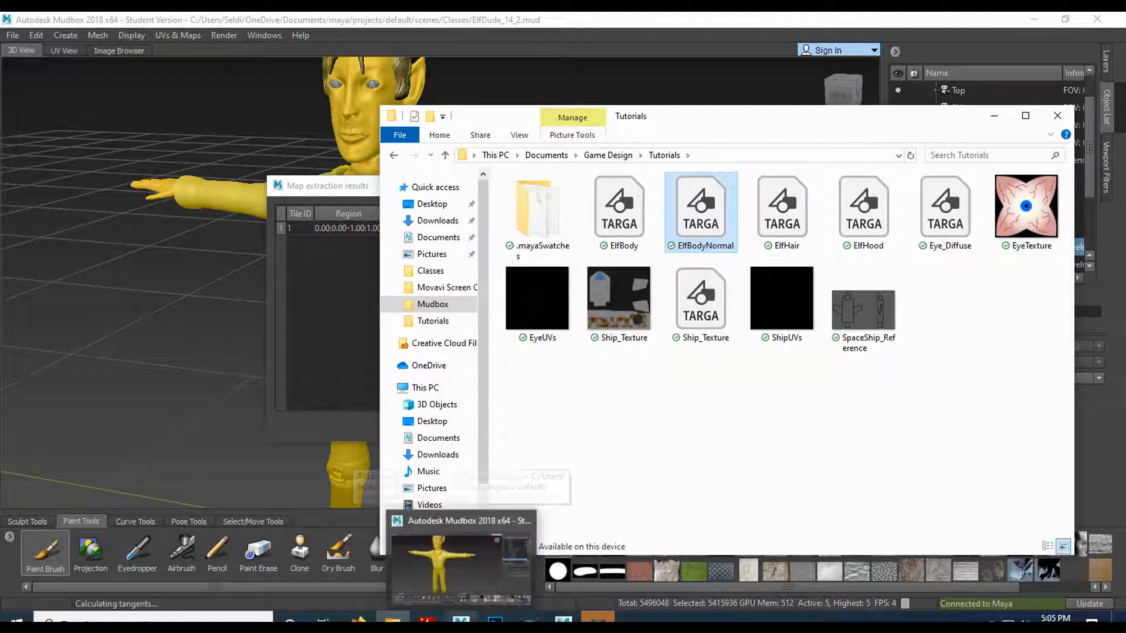
- Switch to Maya and connect a file texture to the Bump Mapping attribute of the body's ElfMaterial
left_click(563, 620)
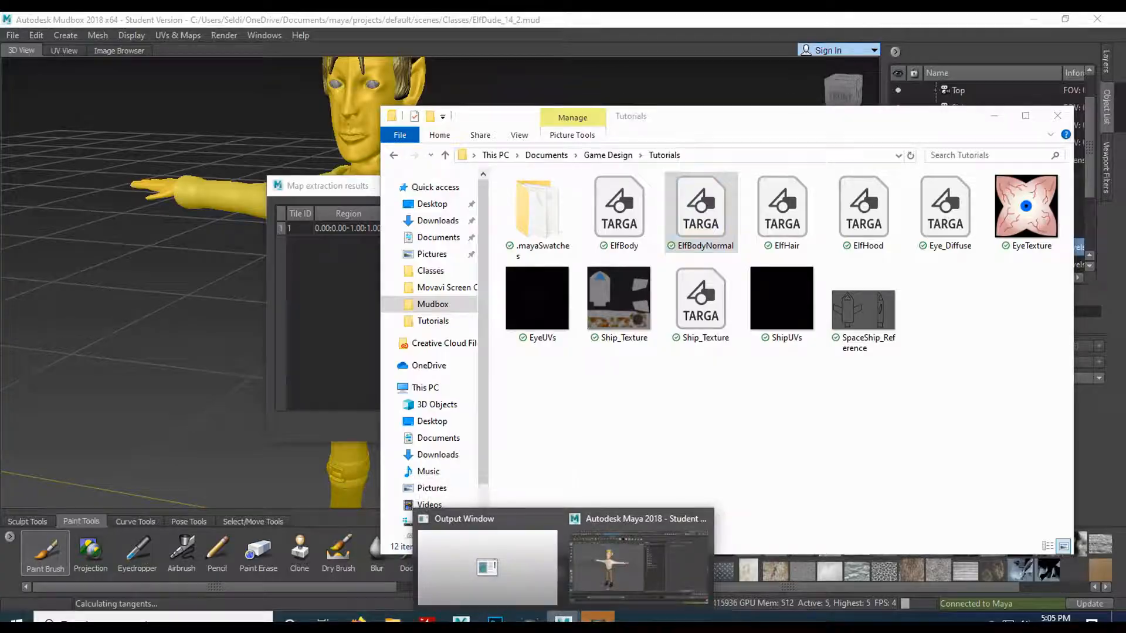
left_click(638, 563)
left_click(329, 311)
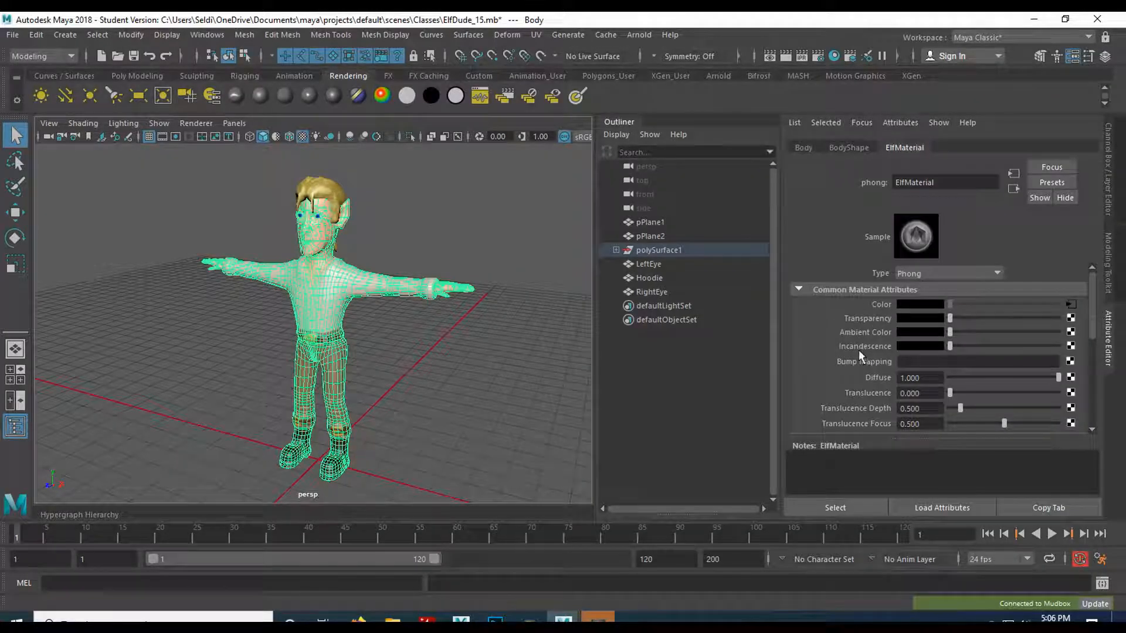
left_click(1070, 362)
left_click(504, 338)
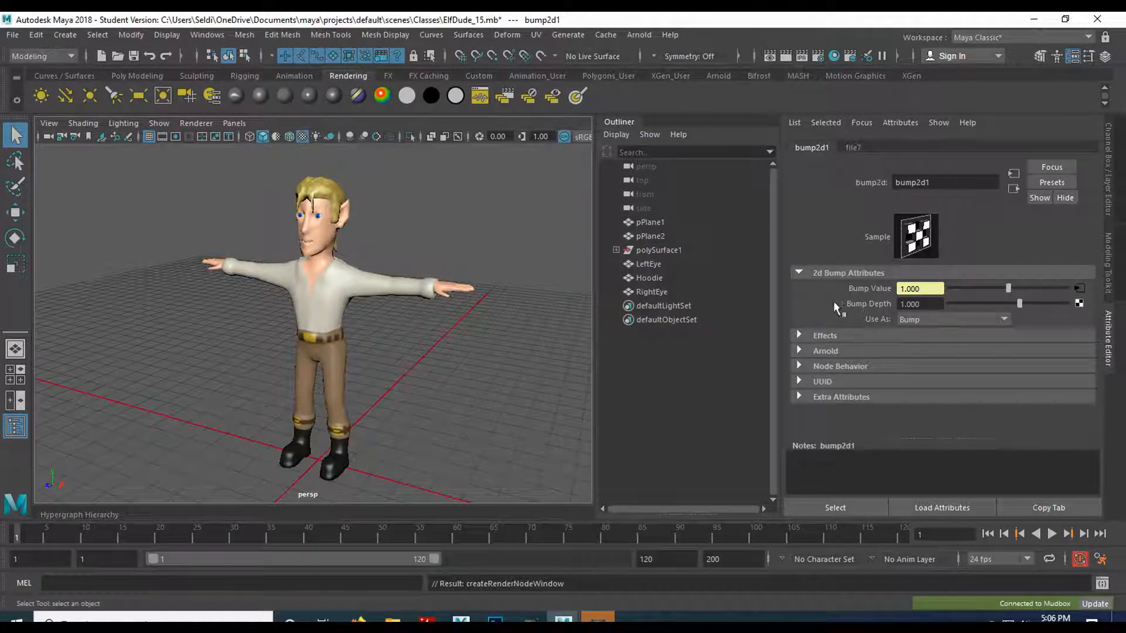
- Set the bump node to be used as Tangent Space Normals and load ElfBodyNormal.tga as its file image
left_click(935, 320)
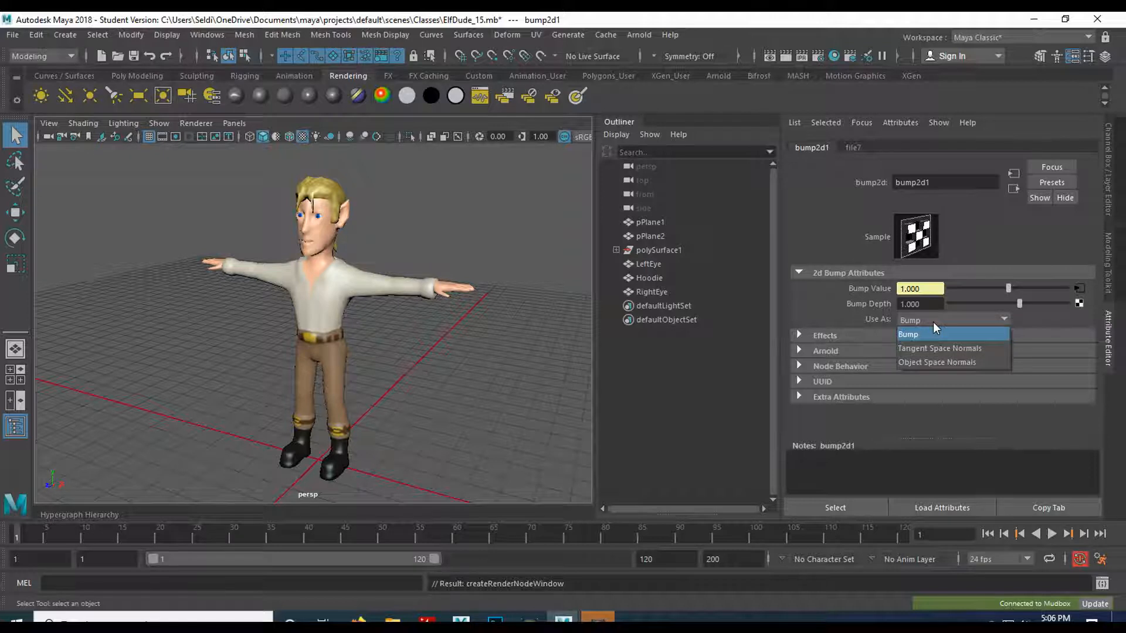
left_click(940, 349)
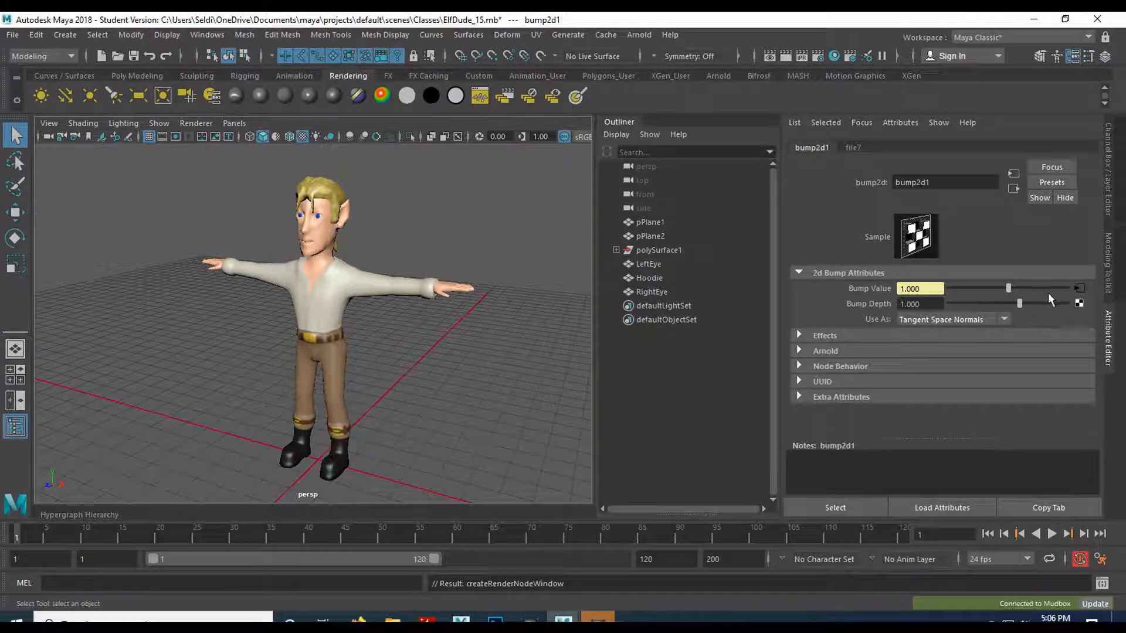
left_click(1080, 288)
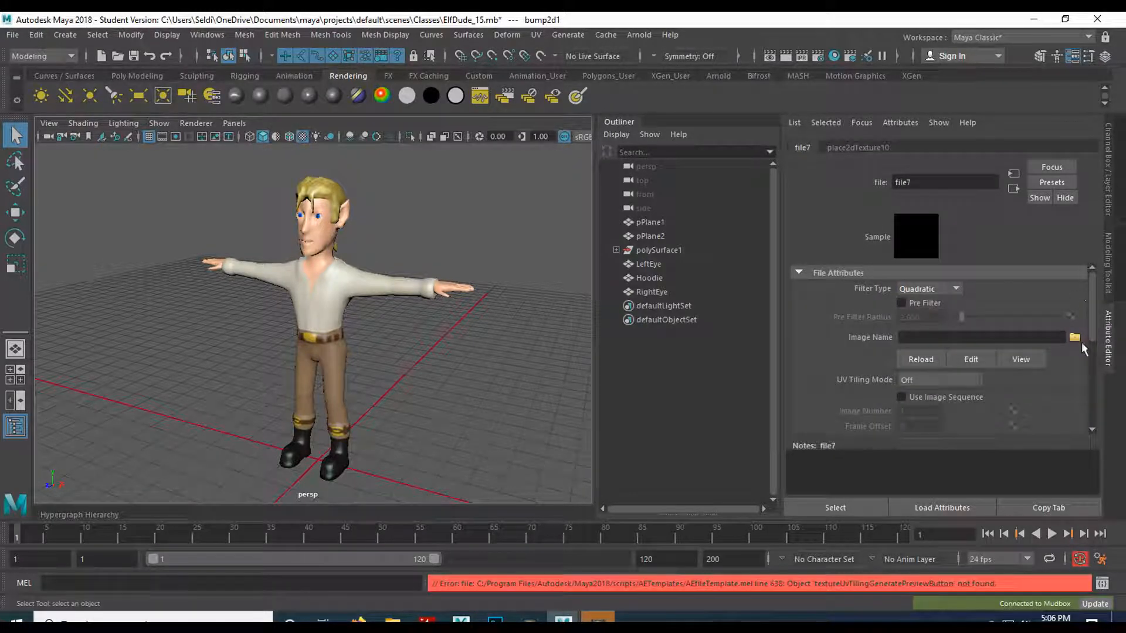
left_click(1074, 337)
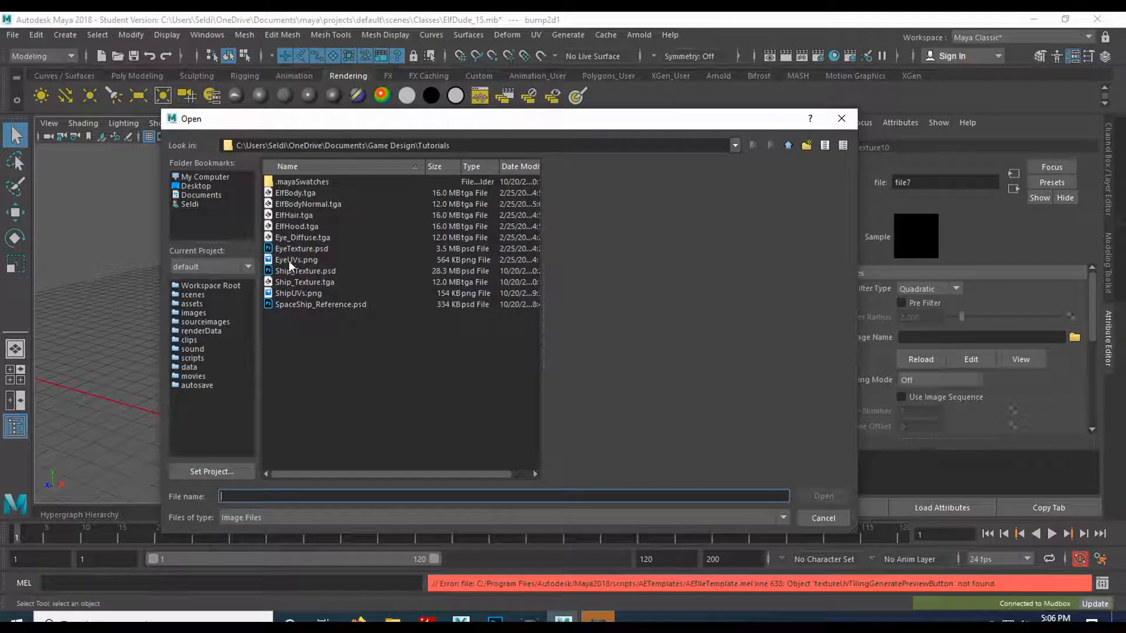
double_click(294, 203)
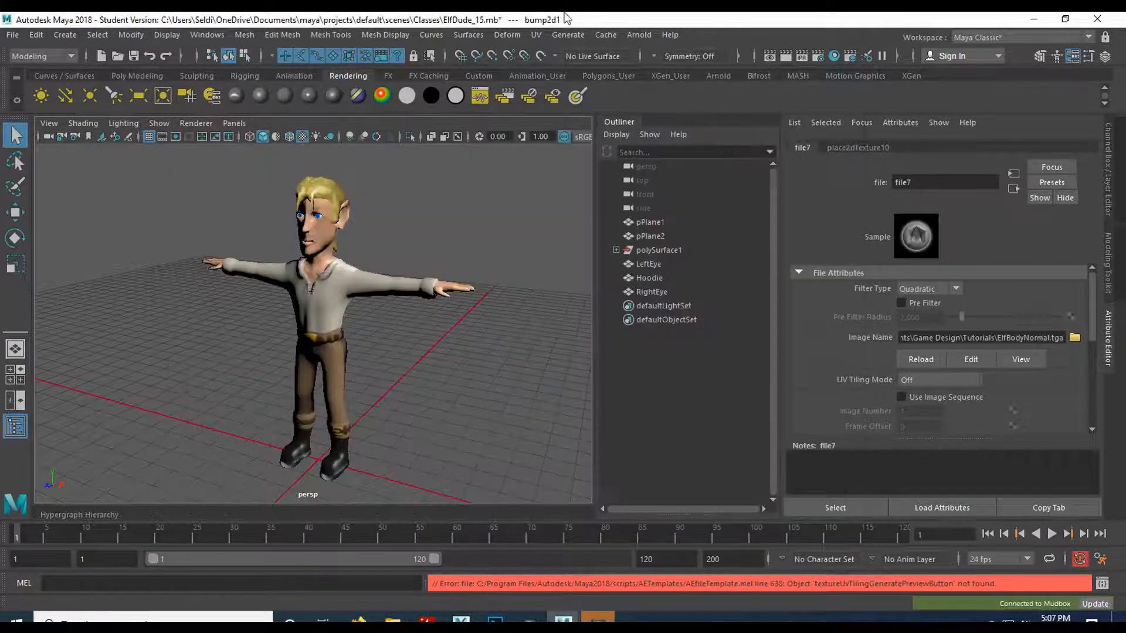
- Examine the normal map's effect on the elf's face, collar and shirt from close up
scroll(393, 384, "up", 4)
mouse_move(408, 382)
left_mouse_down("alt")
mouse_move(183, 372)
mouse_move(389, 359)
mouse_move(460, 381)
mouse_move(407, 359)
left_mouse_up("alt")
scroll(375, 315, "up", 4)
middle_click_drag(374, 309, 459, 435, "alt")
left_click_drag(434, 396, 472, 318, "alt")
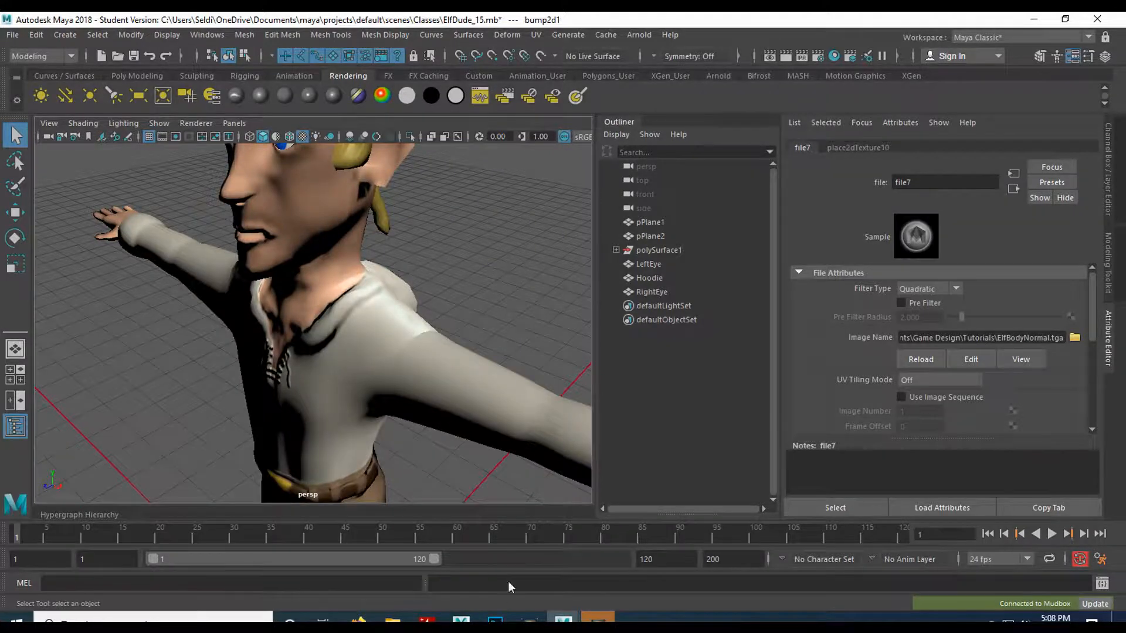
- Switch to Mudbox and start a new texture map extraction operation with the Hair mesh selected
left_click(461, 616)
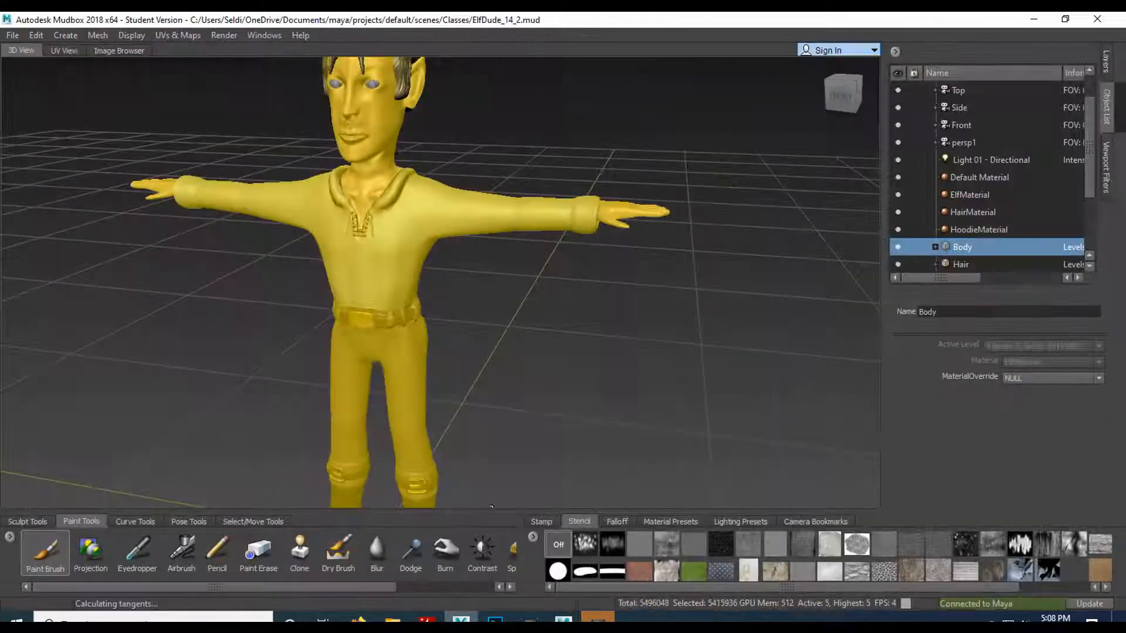
left_click(975, 268)
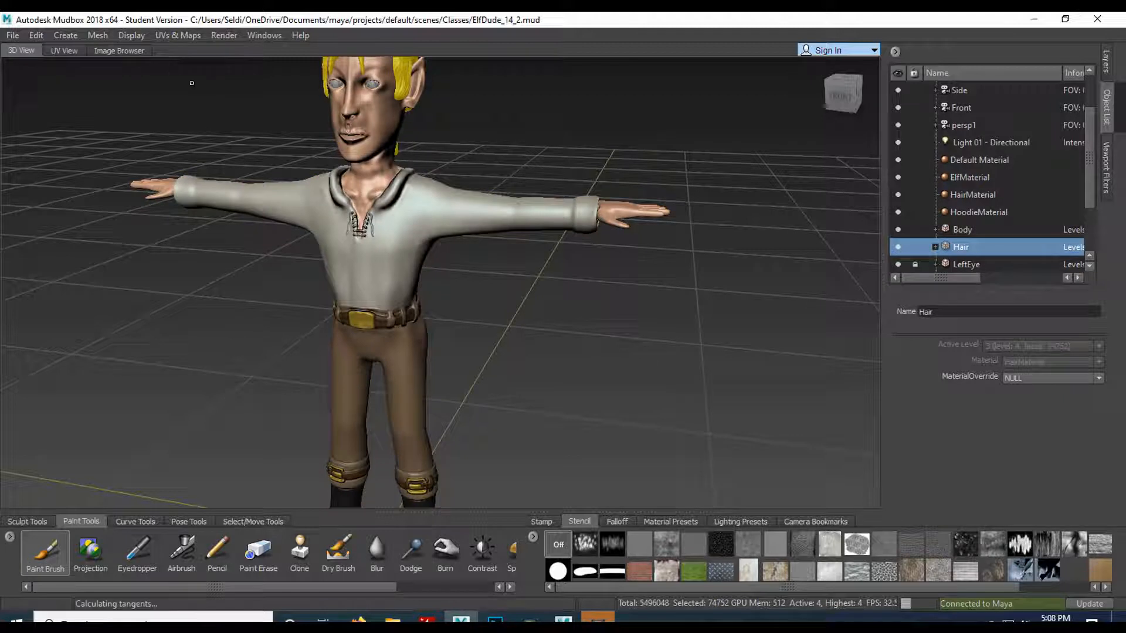
left_click(176, 37)
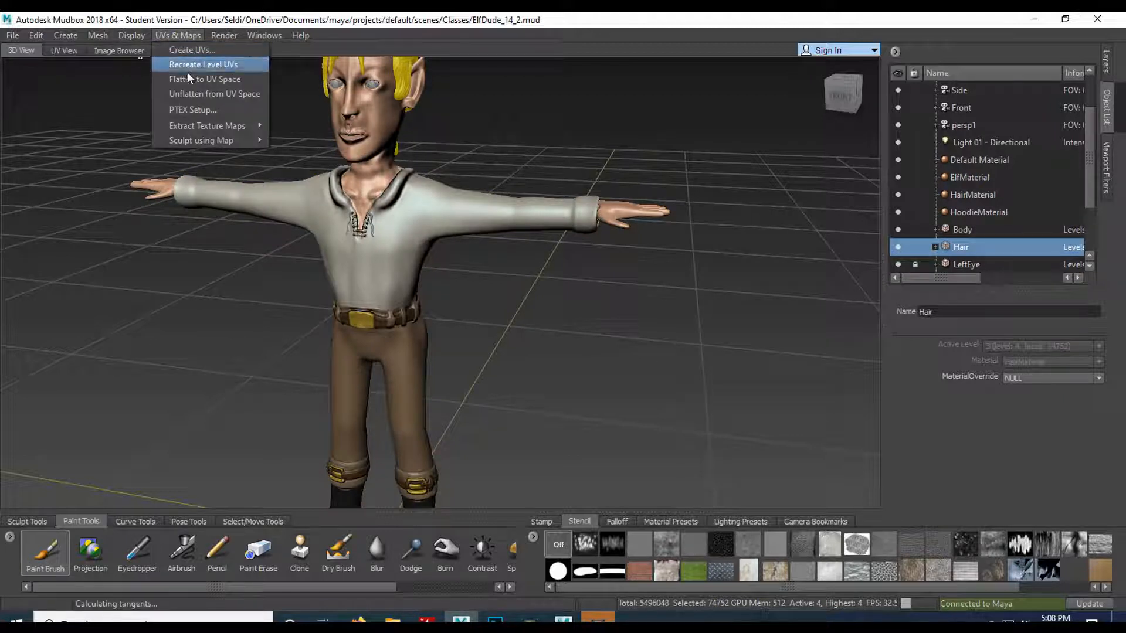
mouse_move(223, 125)
left_click(301, 142)
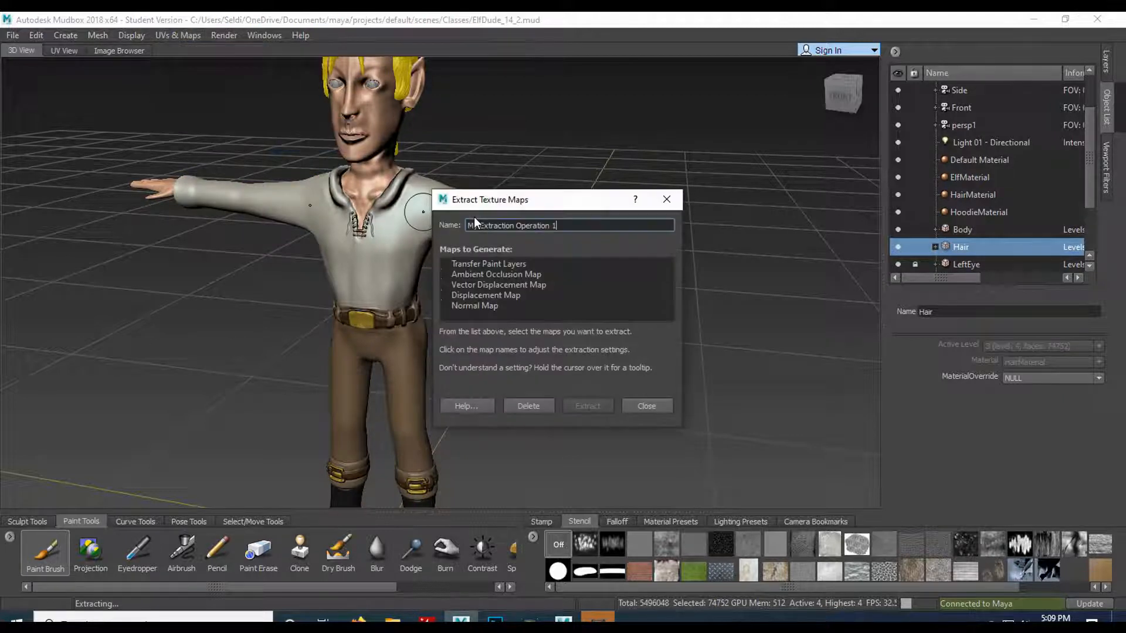
- Name the extraction operation HairNormal and choose Normal Map as the map to generate
triple_click(548, 225)
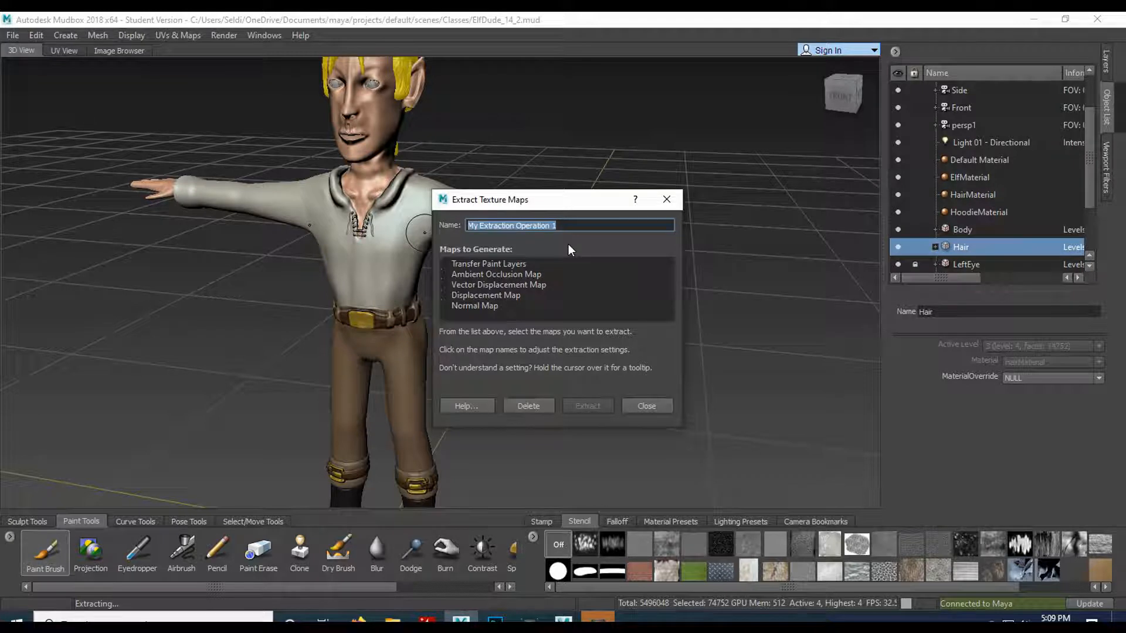
type("a")
key("BackSpace")
type("a")
key("BackSpace")
type("Hair")
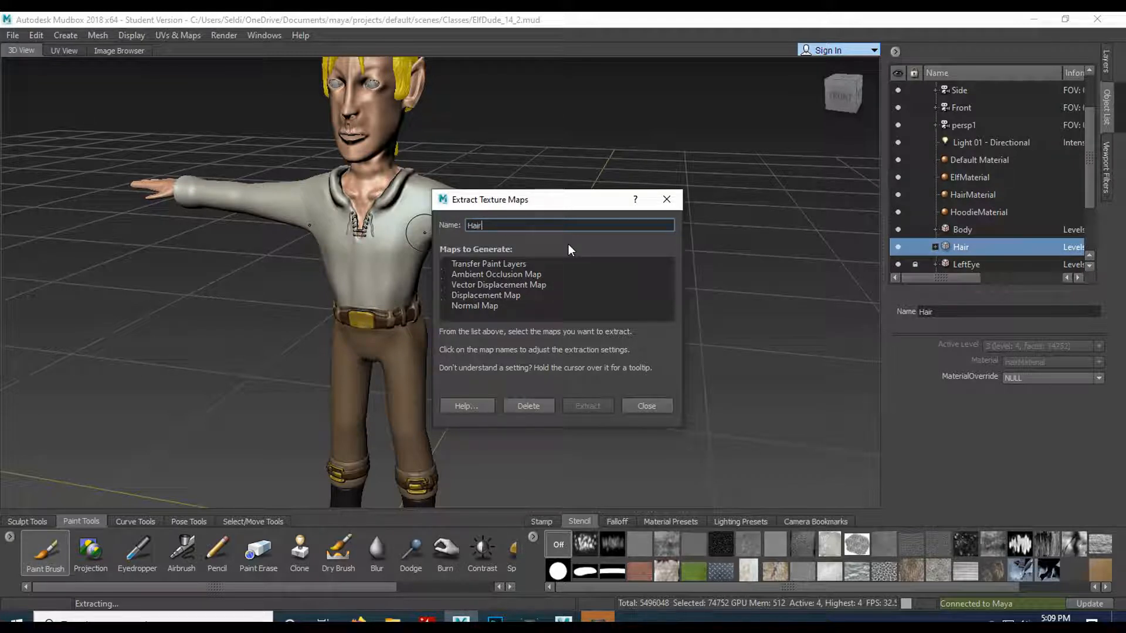
type("Normal")
left_click(465, 306)
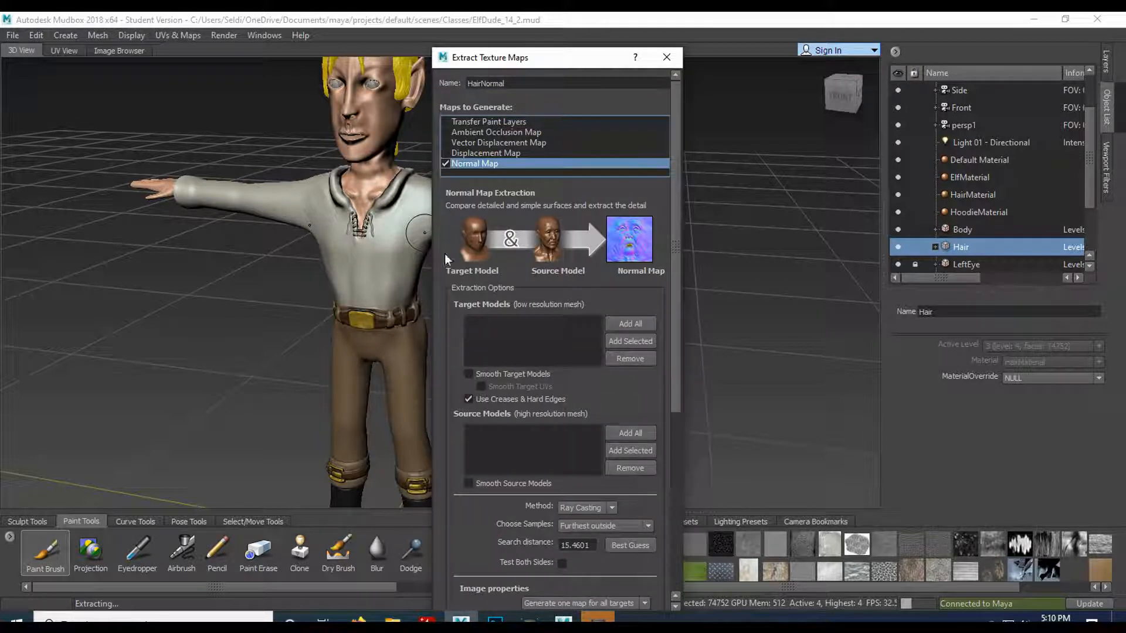
- Add the Hair mesh as both the target model and the source model of the extraction
left_click(629, 343)
scroll(557, 377, "down", 3)
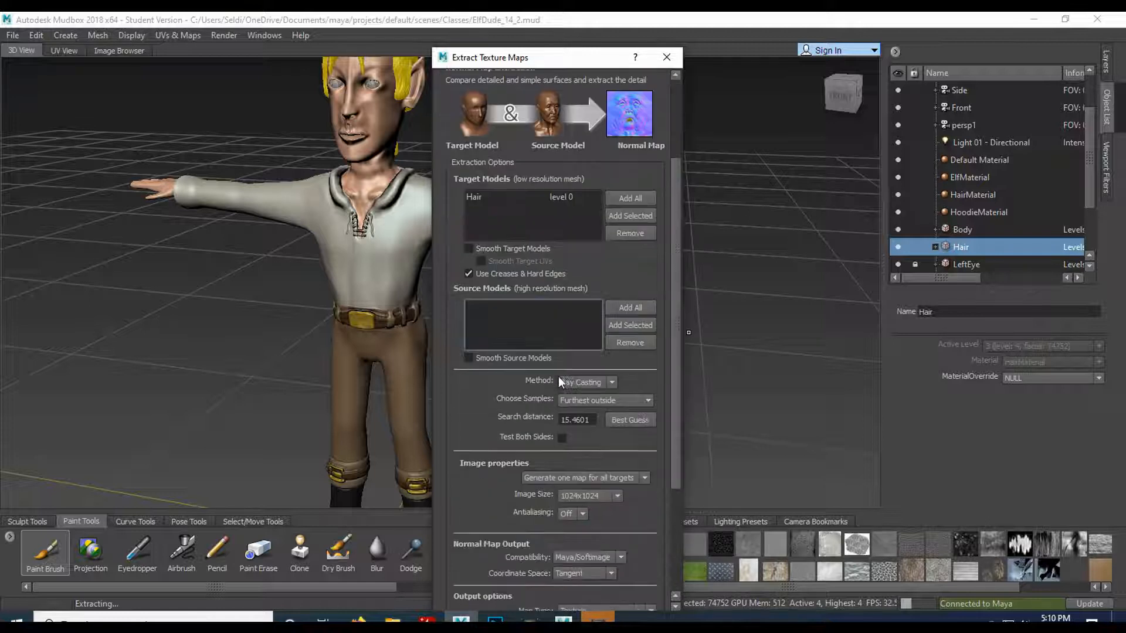
left_click(632, 326)
- Set the extraction method for the Hair normal map to Subdivision
scroll(558, 327, "down", 3)
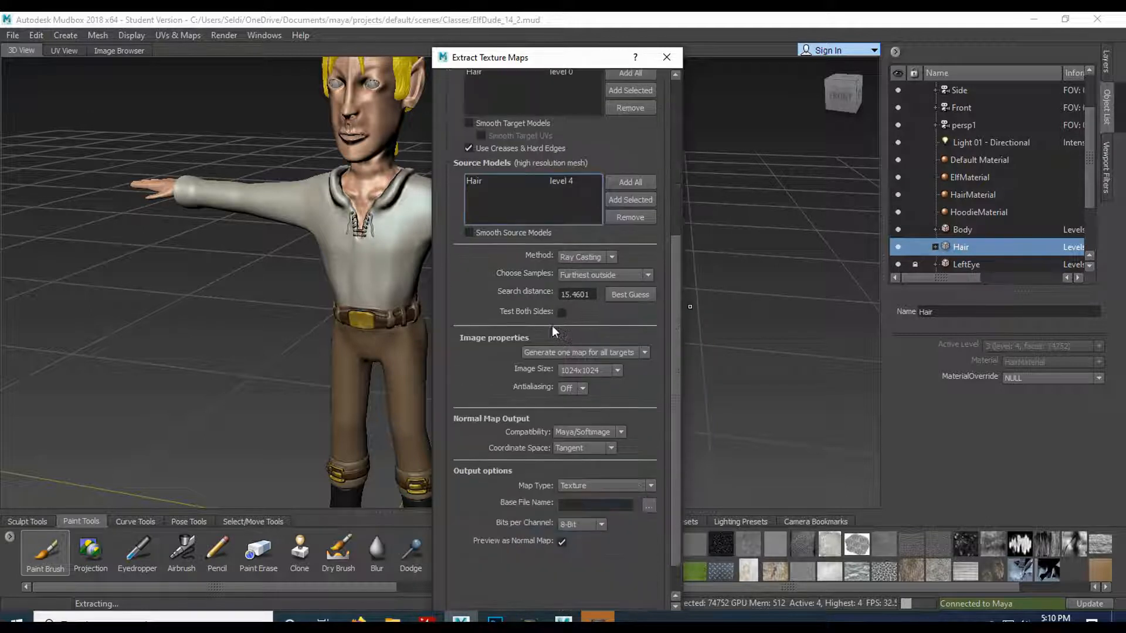
left_click(598, 258)
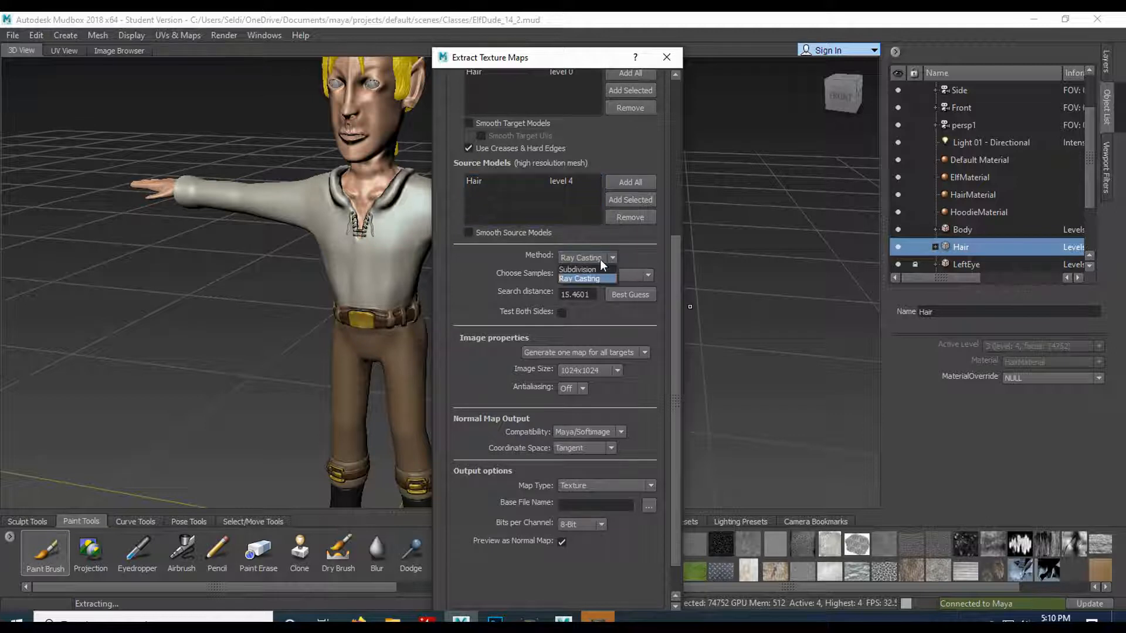
left_click(593, 270)
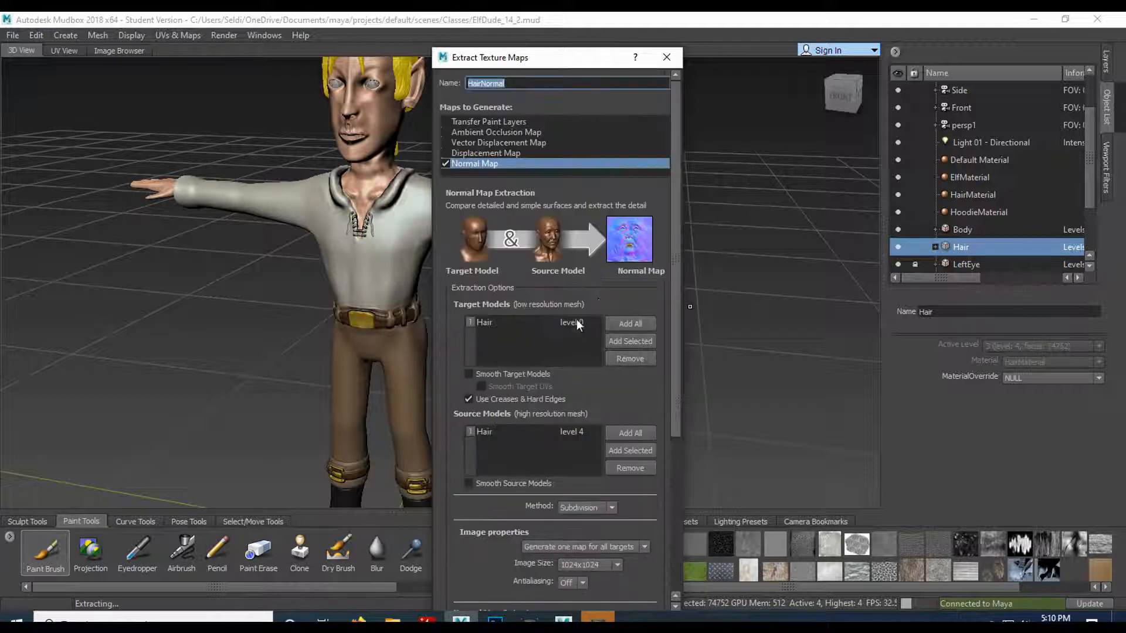
scroll(613, 286, "down", 3)
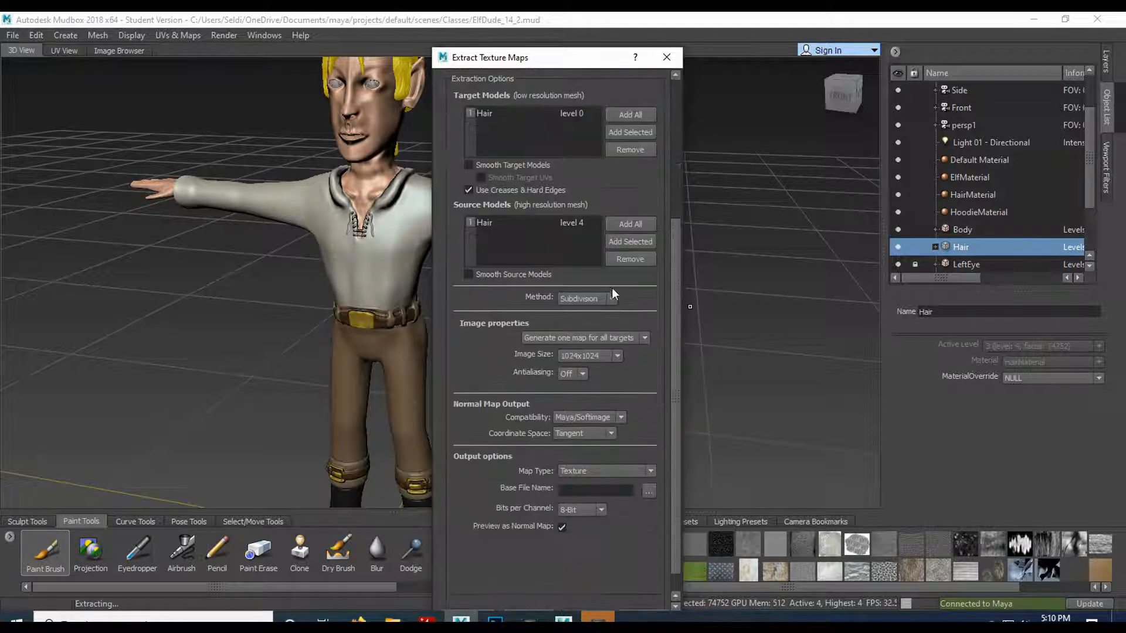
- Set the Hair normal map's image size to 2048x2048 and its antialiasing to 2X
left_click(599, 358)
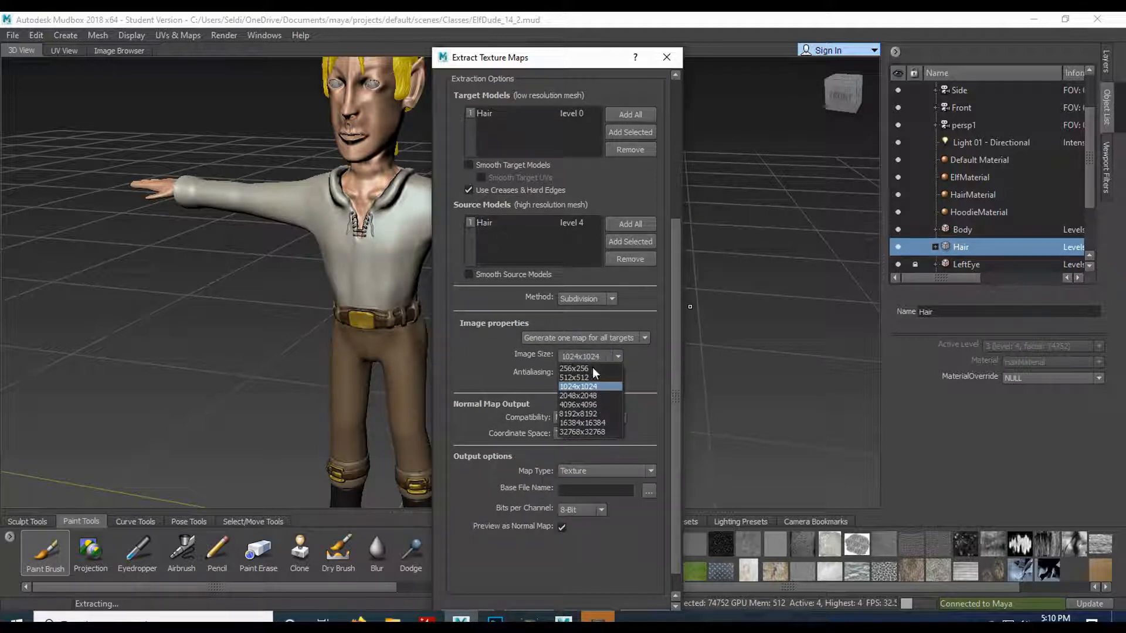
left_click(589, 396)
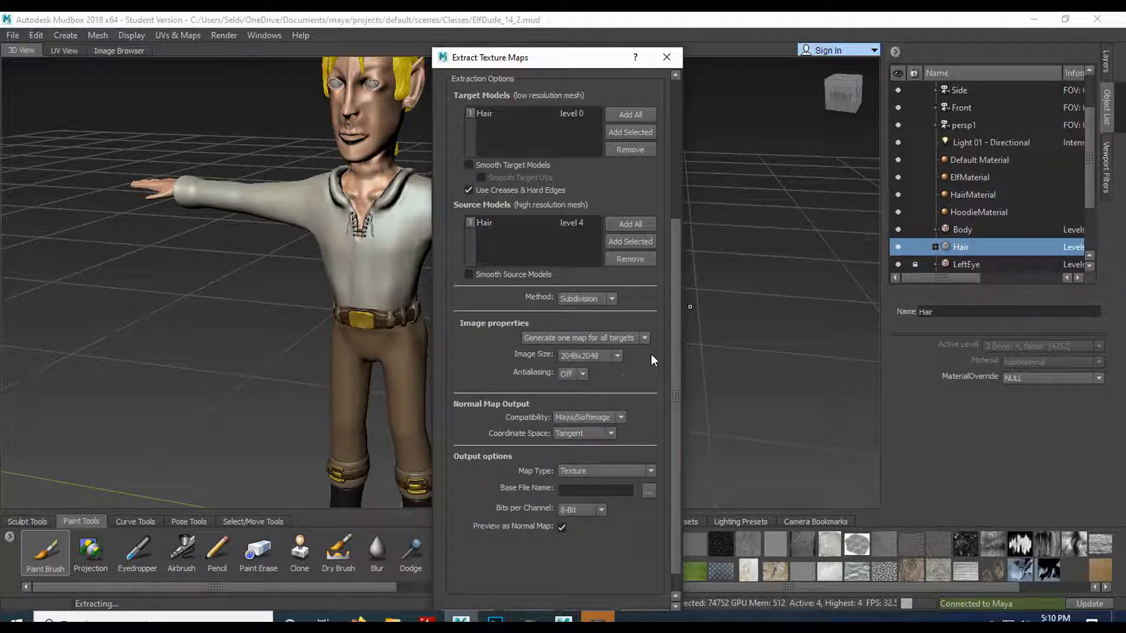
scroll(637, 363, "down", 1)
left_click(577, 352)
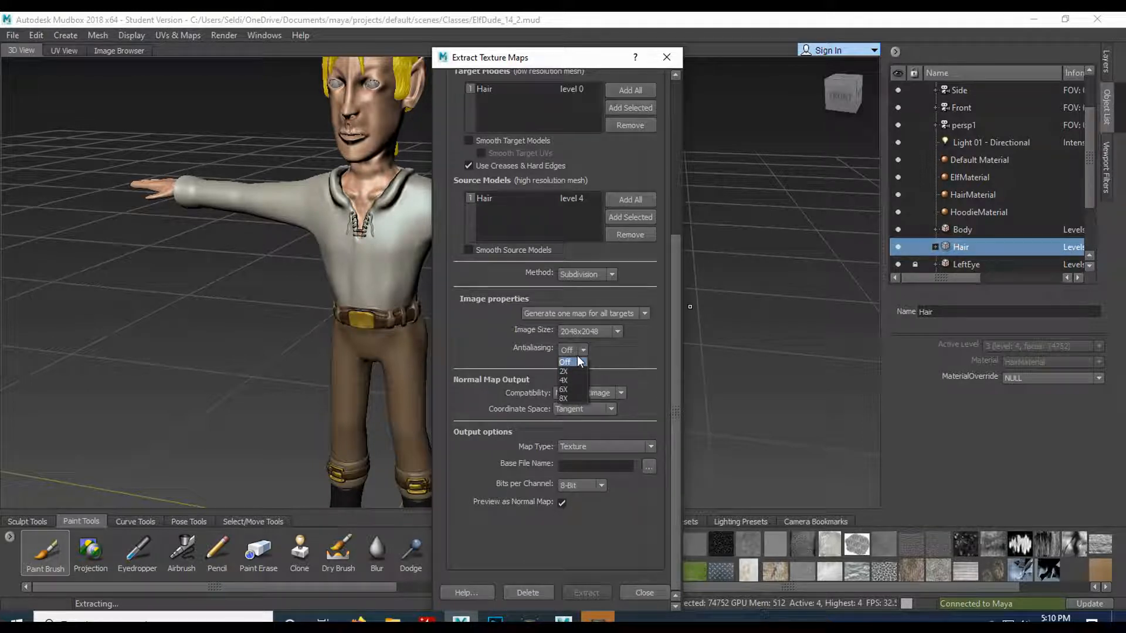
left_click(573, 370)
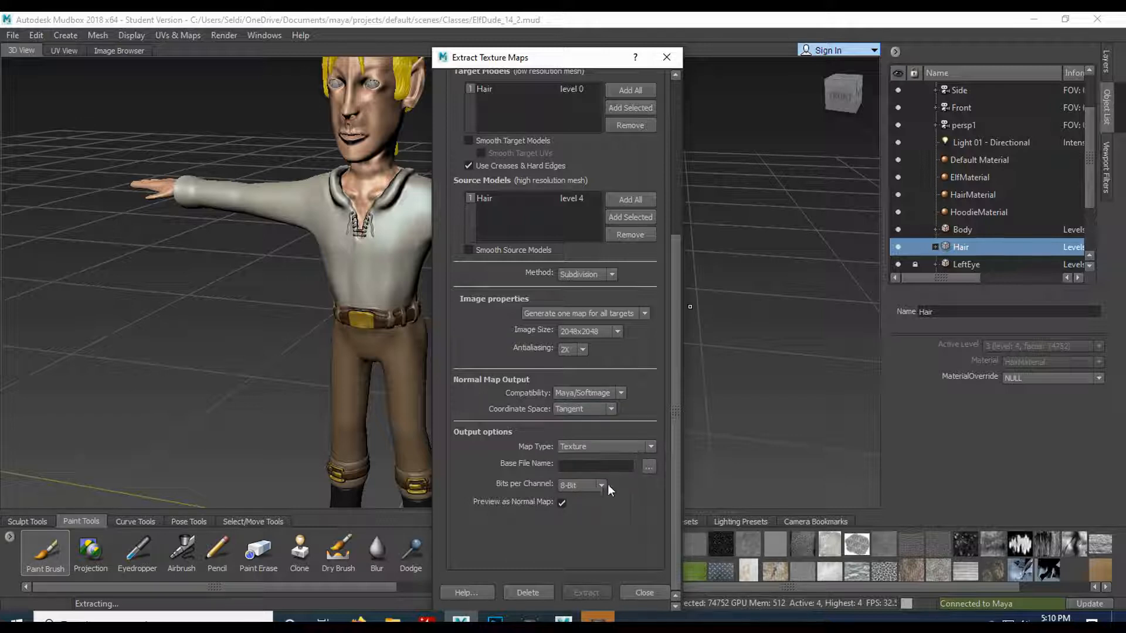
- Set the base file name of the Hair extraction to ElfHairNormal in the Tutorials folder, in Targa [8 bit, RGBA] format
left_click(647, 466)
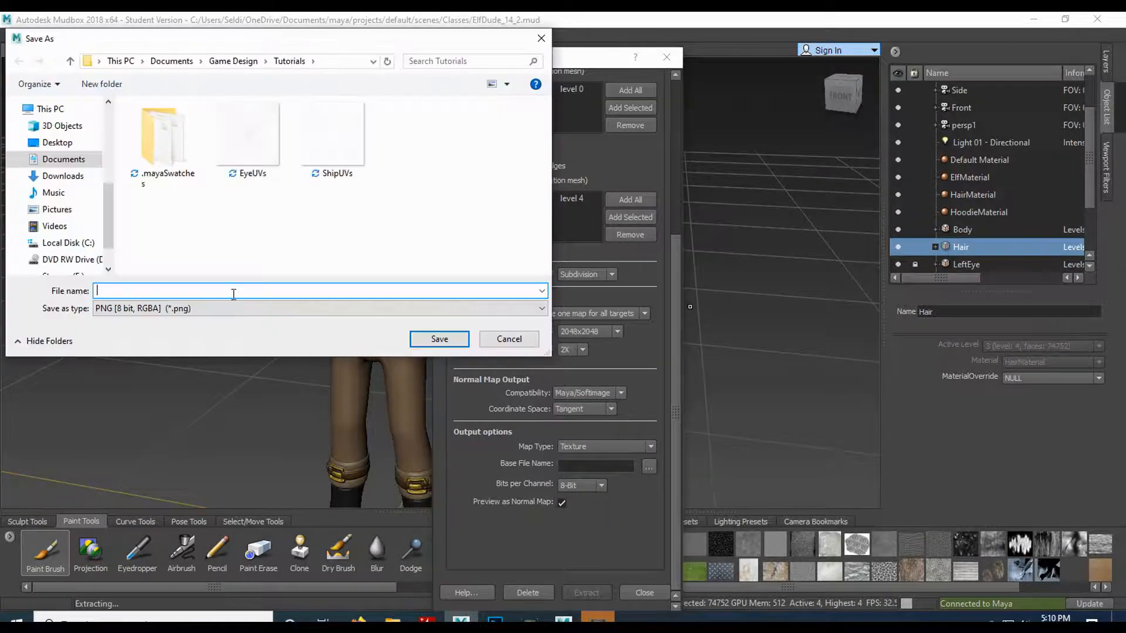
left_click(240, 309)
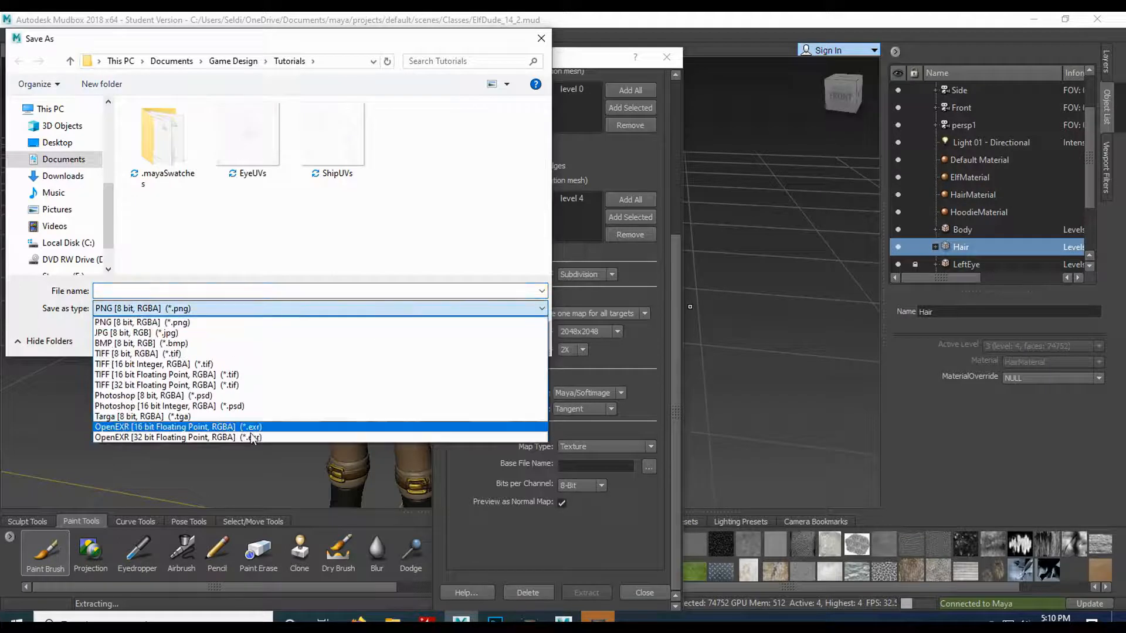
left_click(175, 416)
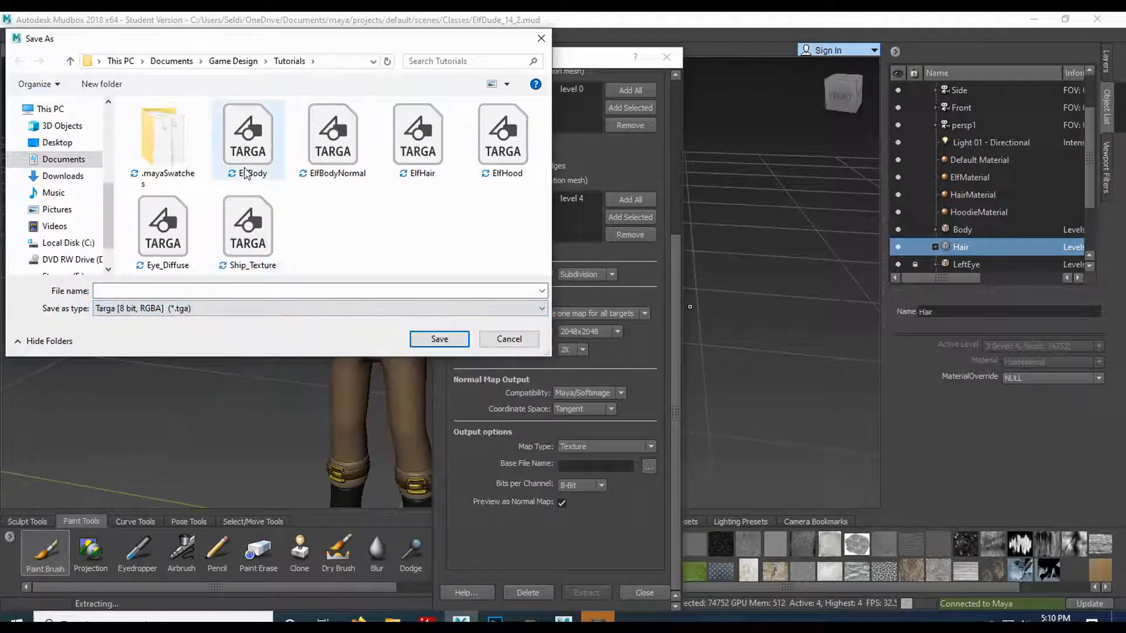
left_click(417, 141)
left_click(143, 291)
type("Normal")
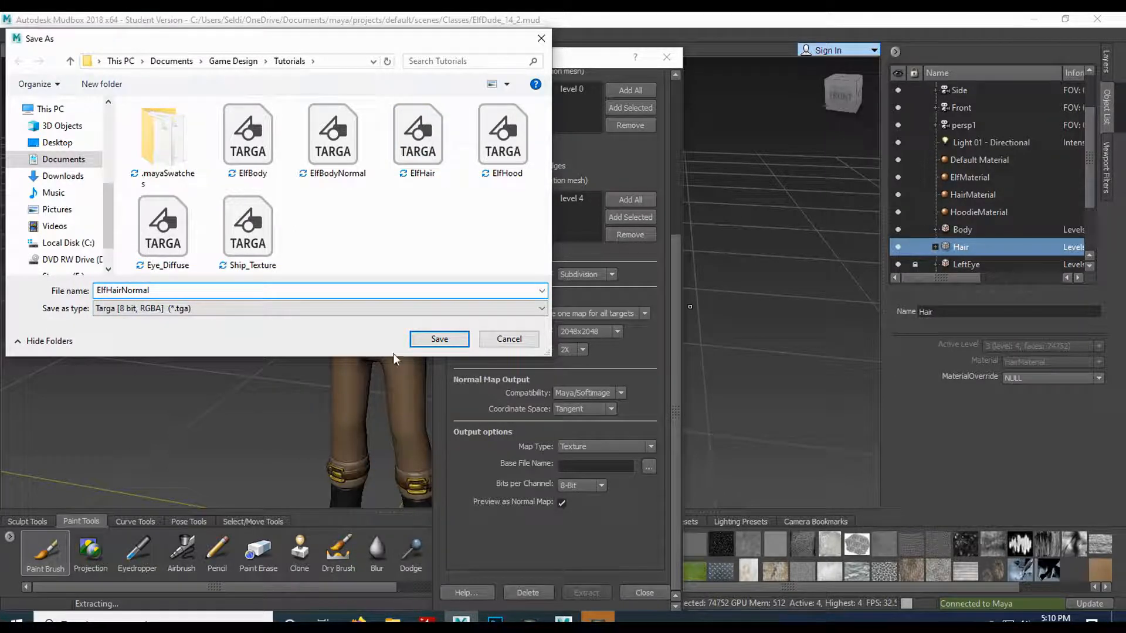
left_click(442, 339)
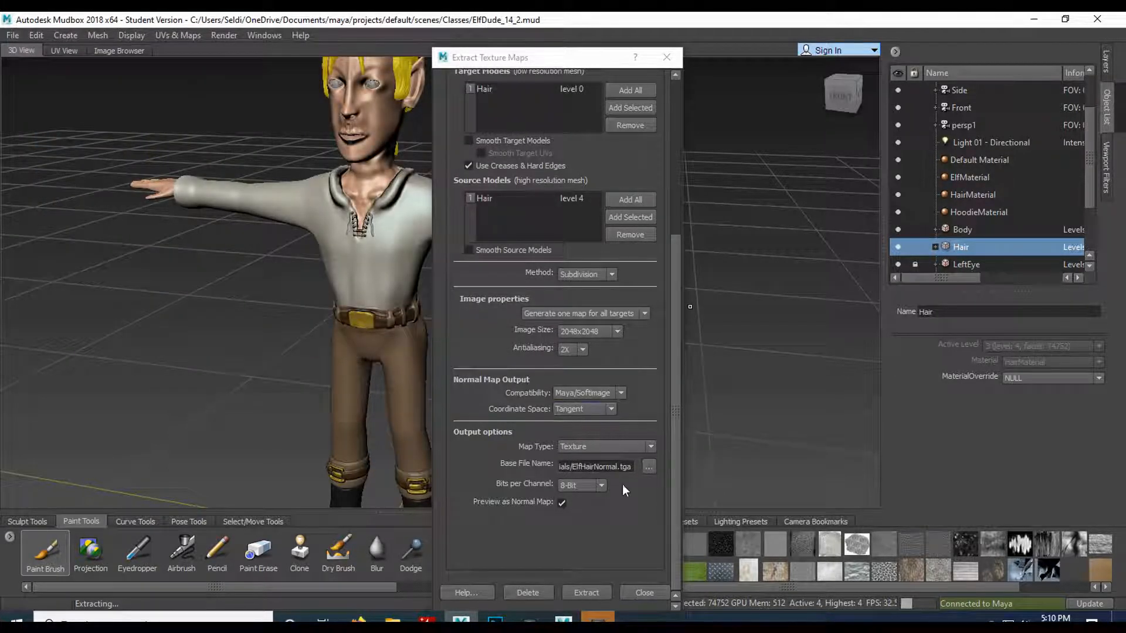
- Extract the Hair normal map and close the extraction results
left_click(585, 592)
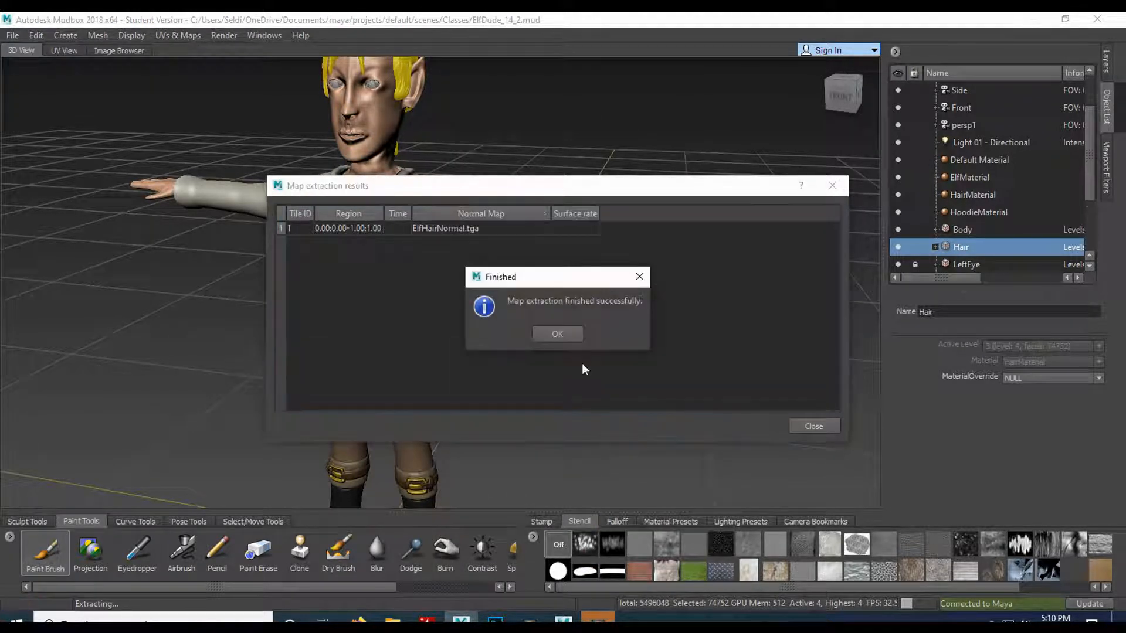
left_click(568, 340)
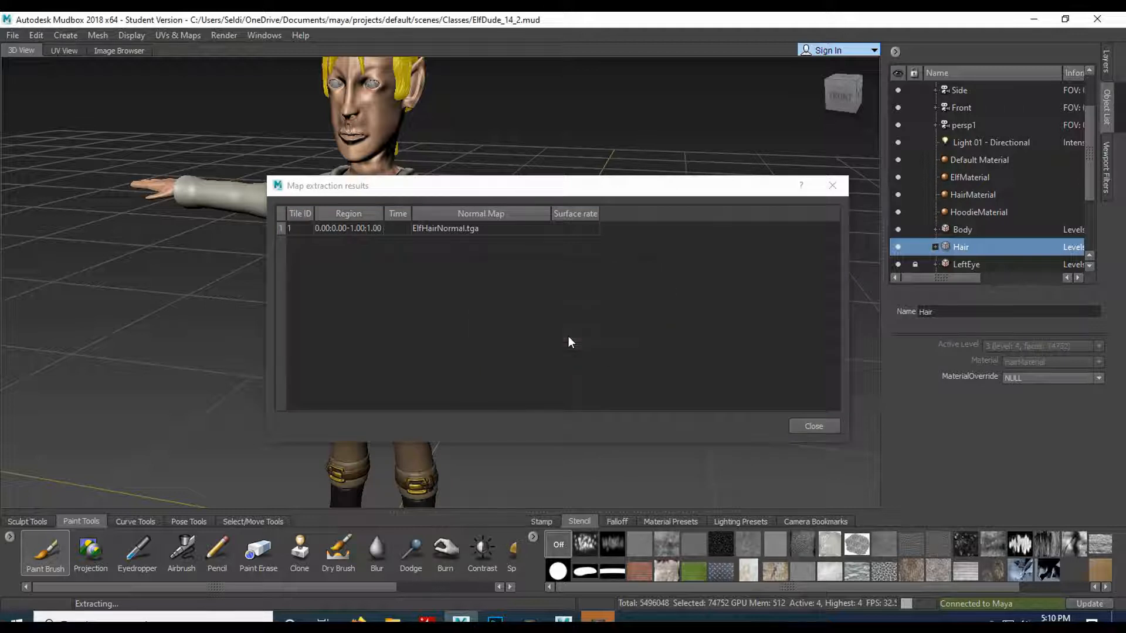
left_click(793, 424)
- Switch to Maya, select the elf's hair and connect a File texture to the bump mapping of HairMaterial
left_click(574, 615)
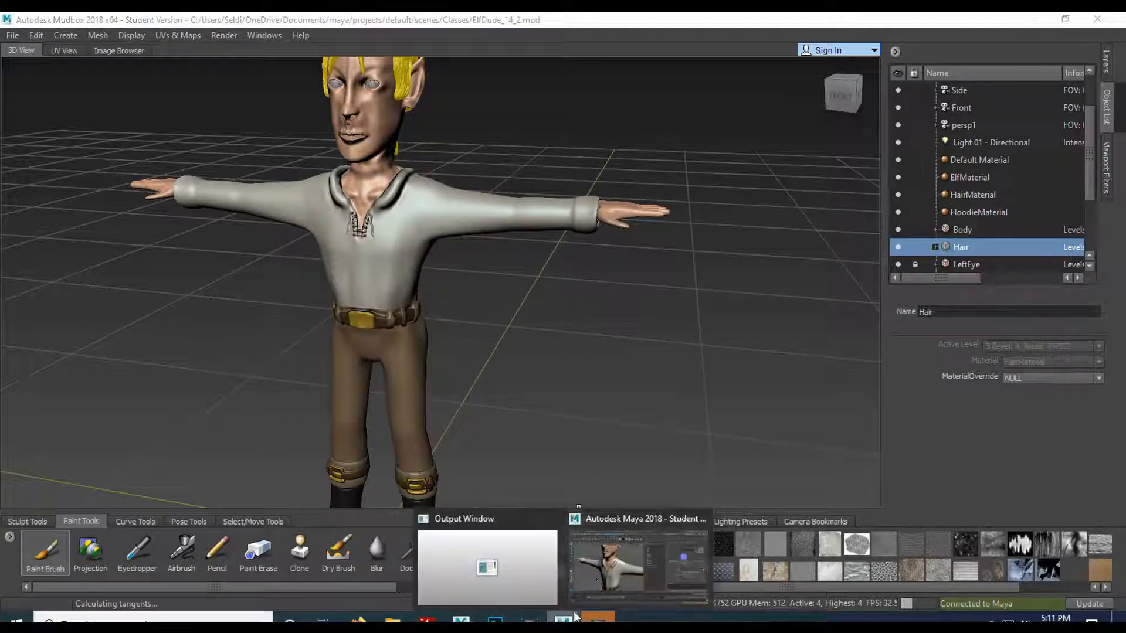
left_click(604, 572)
scroll(421, 271, "down", 3)
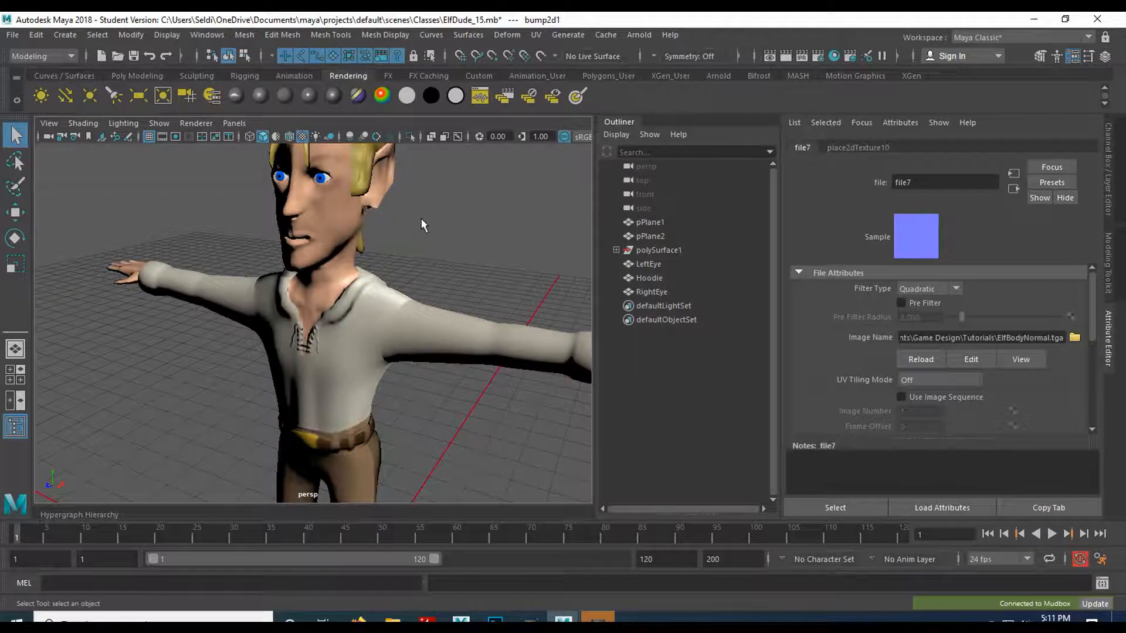
left_click_drag(423, 226, 411, 285, "alt")
left_click(316, 206)
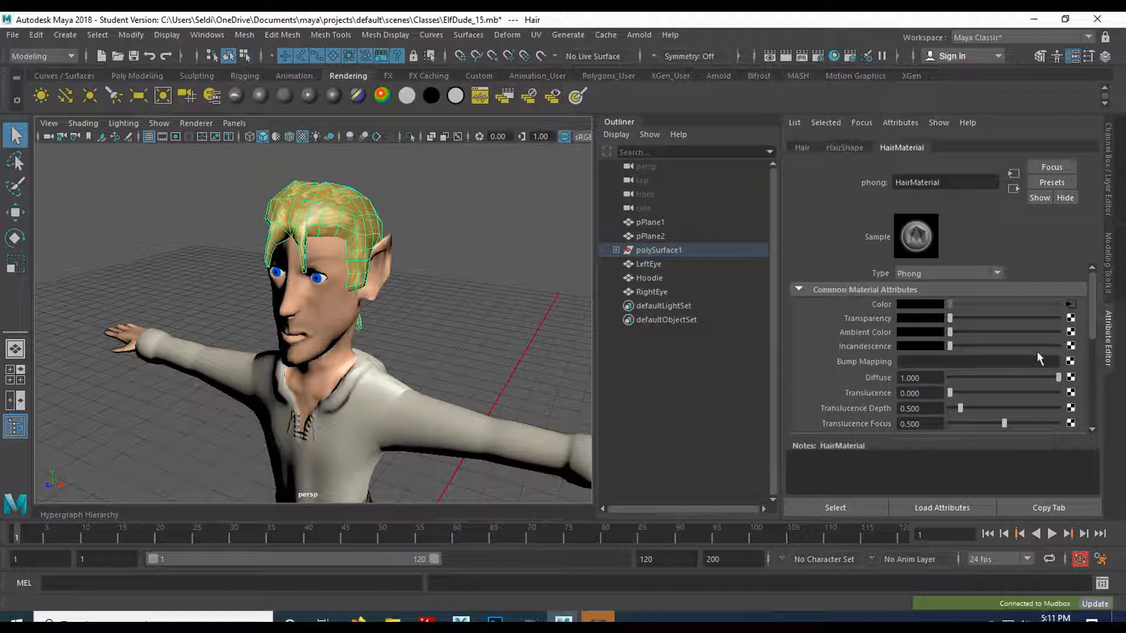
left_click(1070, 361)
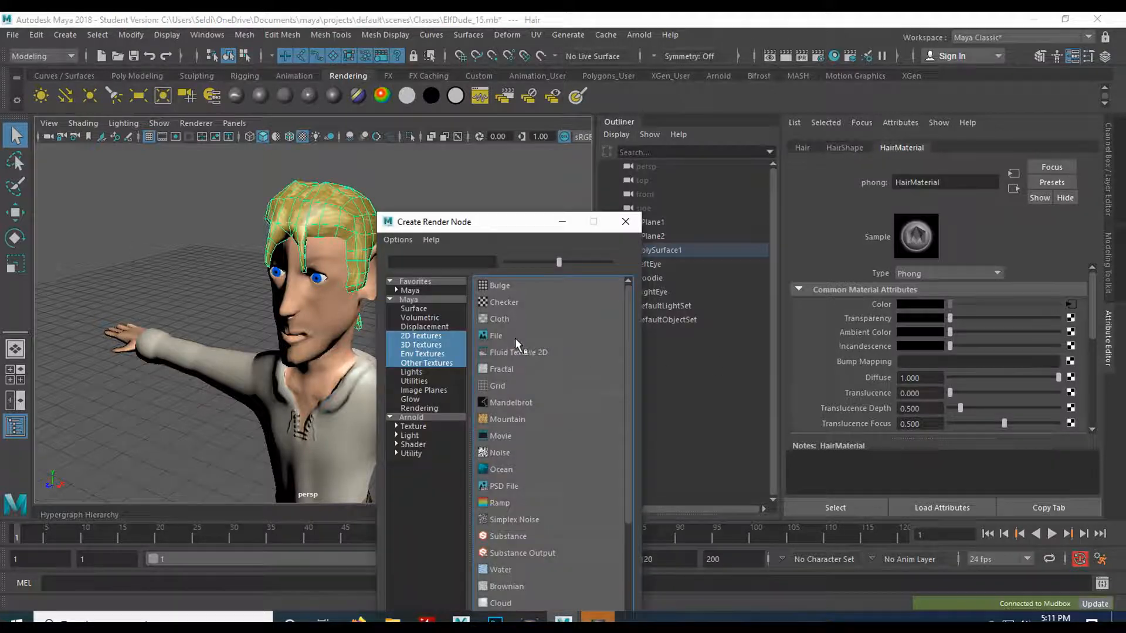
left_click(514, 337)
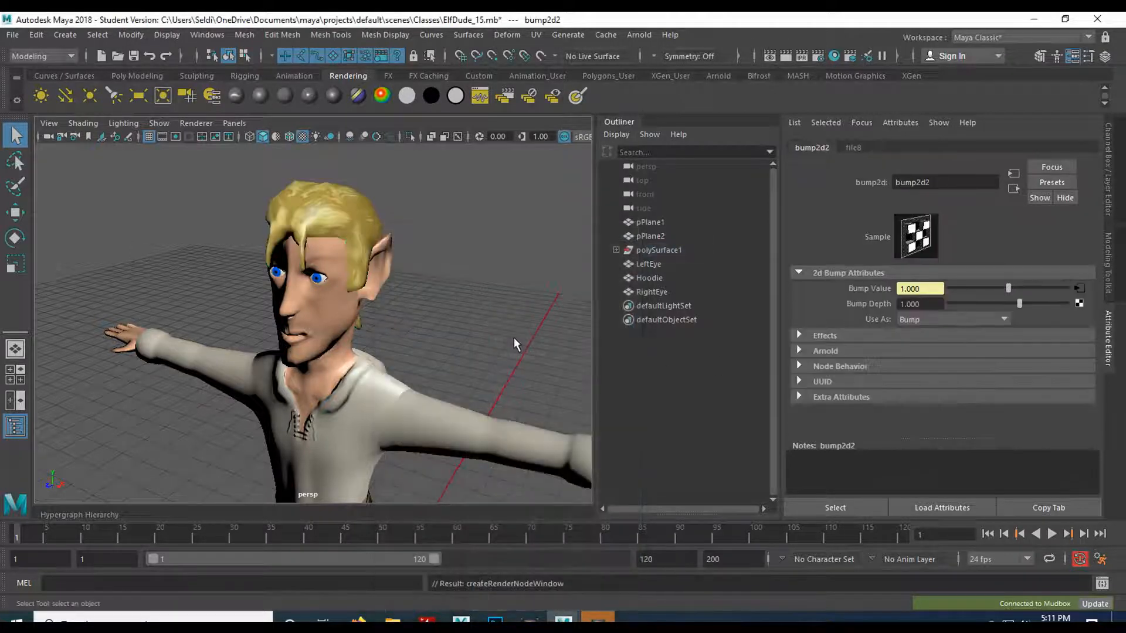
- Set the hair's bump node to be used as tangent space normals and load ElfHairNormal.tga as its image
left_click(949, 321)
left_click(938, 345)
left_click(1077, 288)
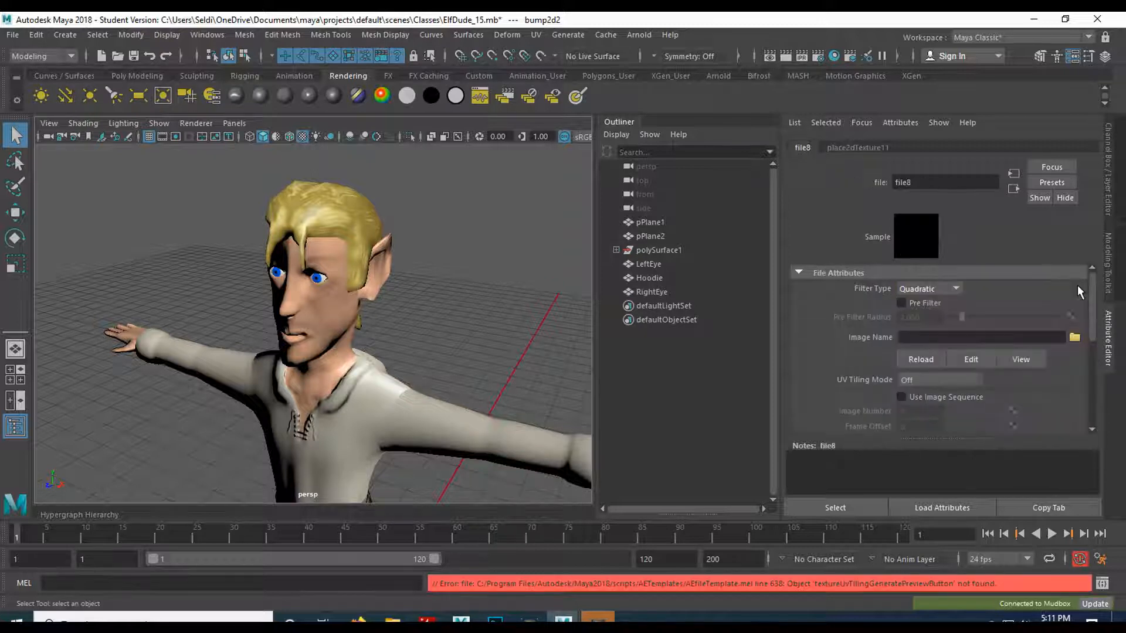
left_click(1074, 338)
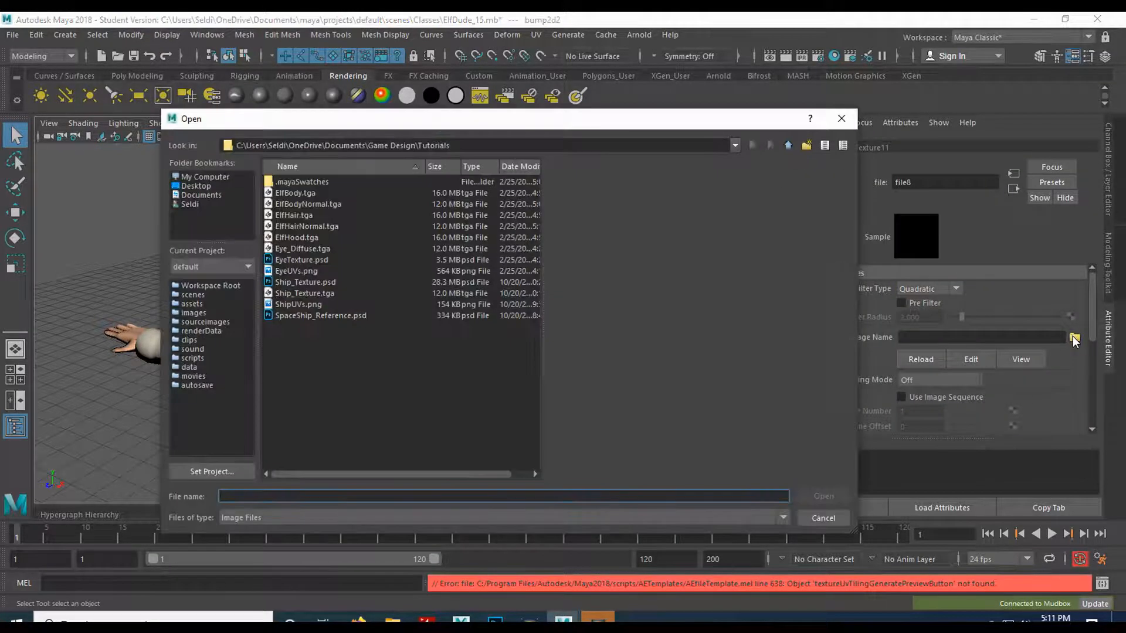
left_click(294, 227)
left_click(823, 496)
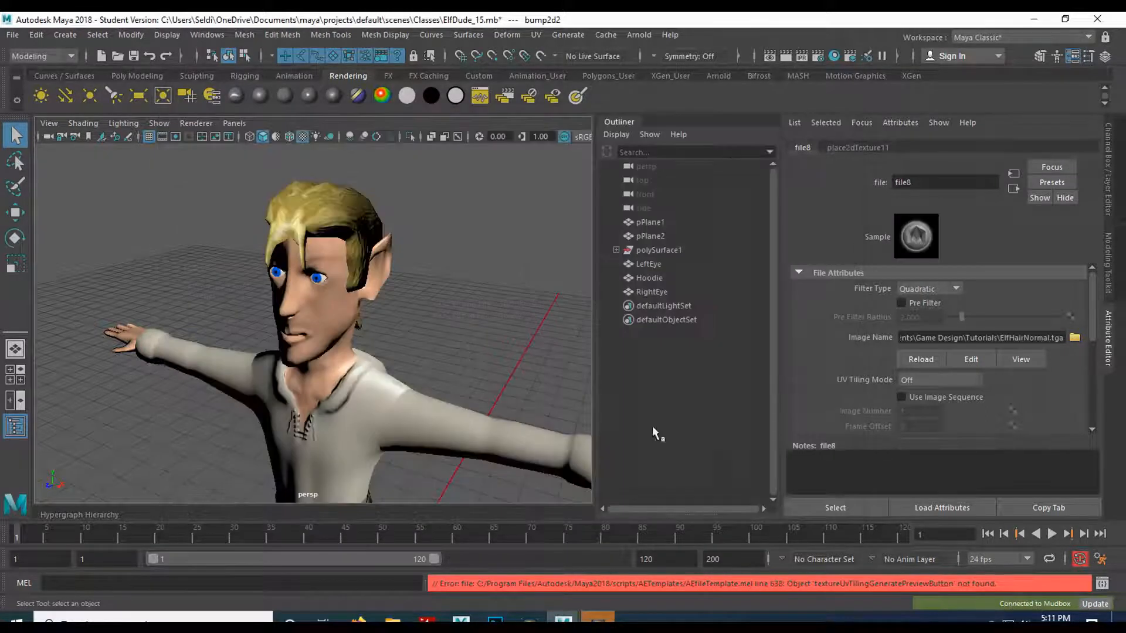
- Examine the hair with its normal map, and select the hoodie mesh on the elf's back to inspect it
left_click(451, 332)
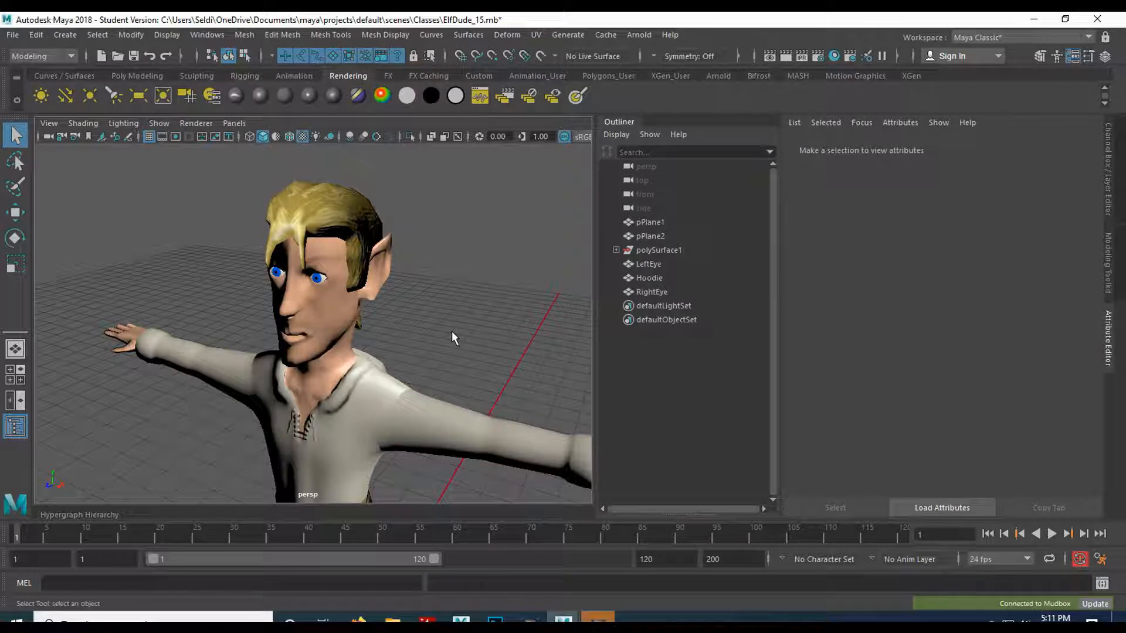
left_click_drag(467, 334, 262, 388, "alt")
left_click(262, 388)
scroll(397, 384, "up", 3)
left_click_drag(396, 384, 409, 322, "alt")
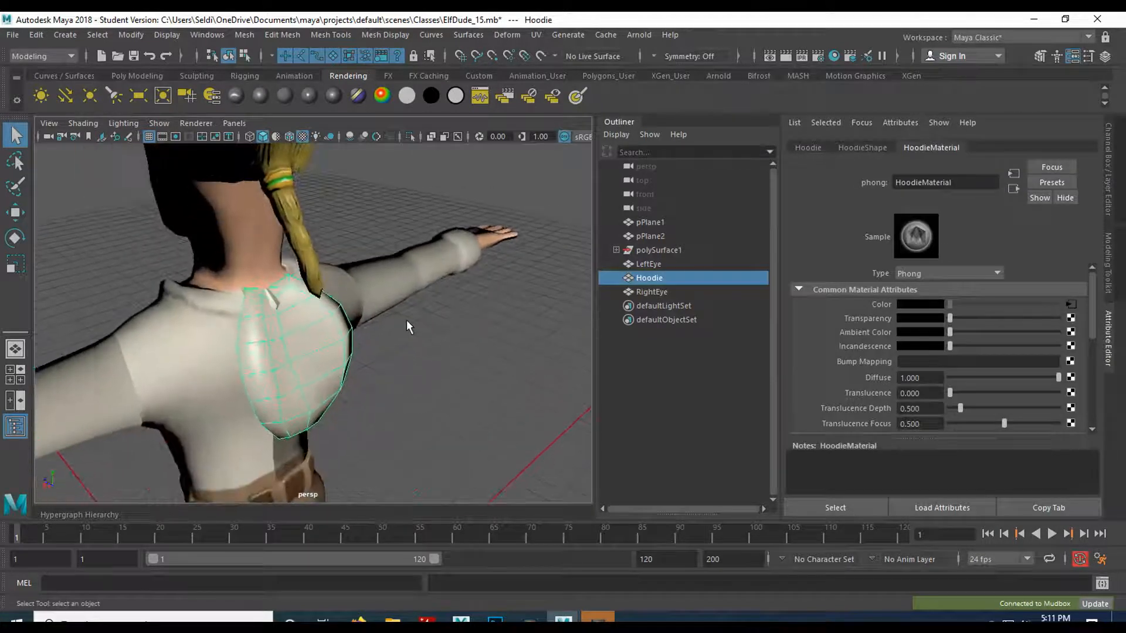
- Switch to Mudbox and start a new texture map extraction operation with the Hoodie mesh selected
key("alt+Tab")
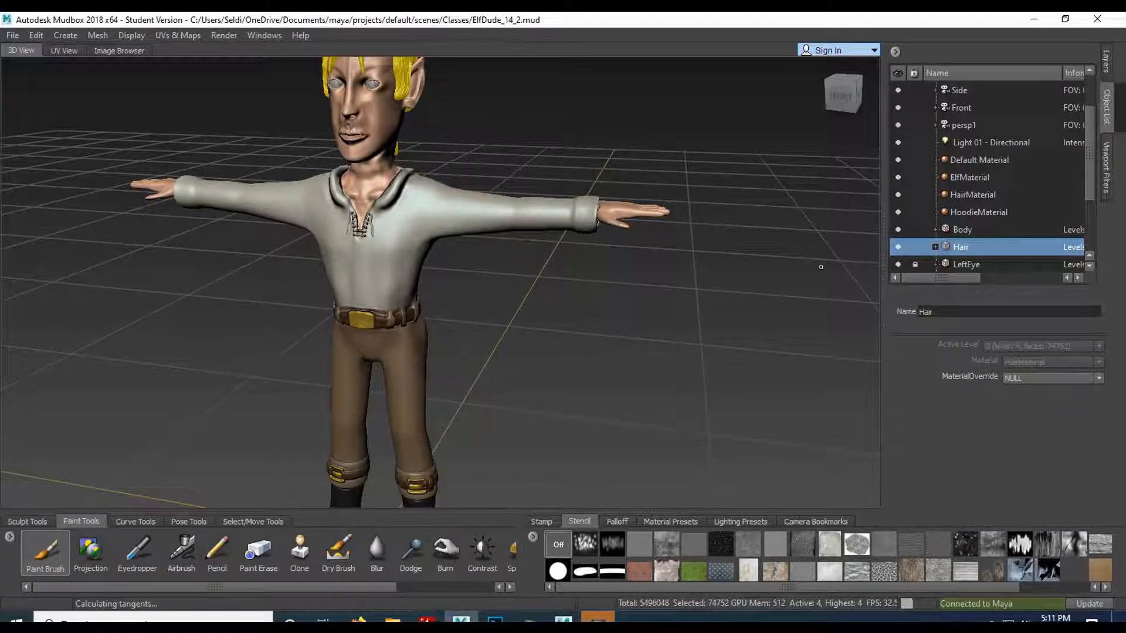
scroll(1005, 241, "down", 1)
left_click(968, 230)
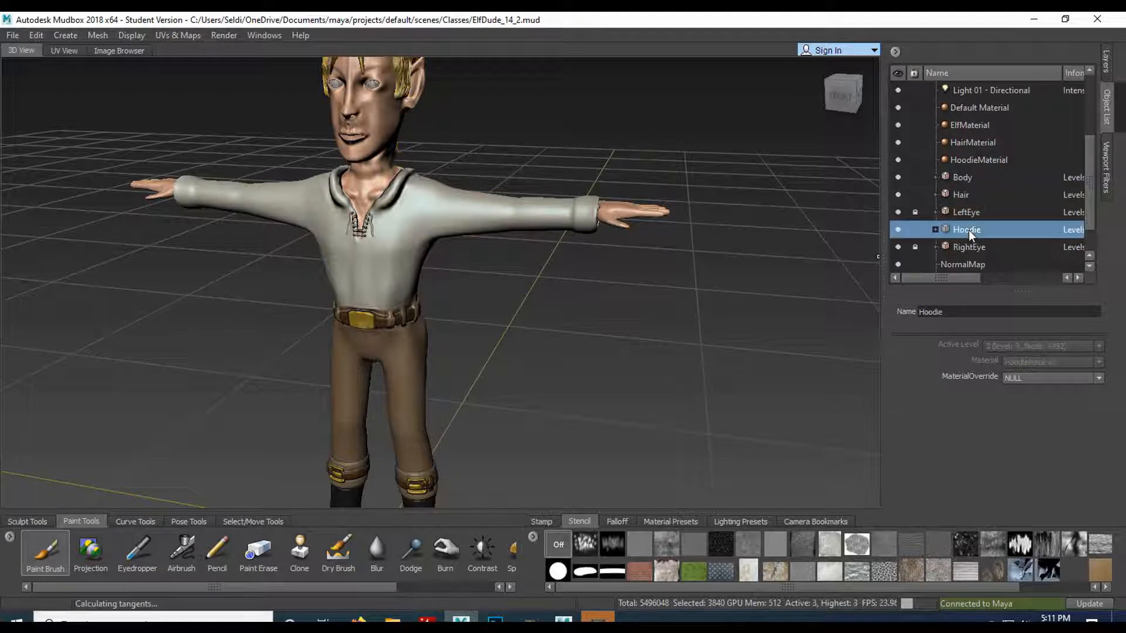
left_click(178, 35)
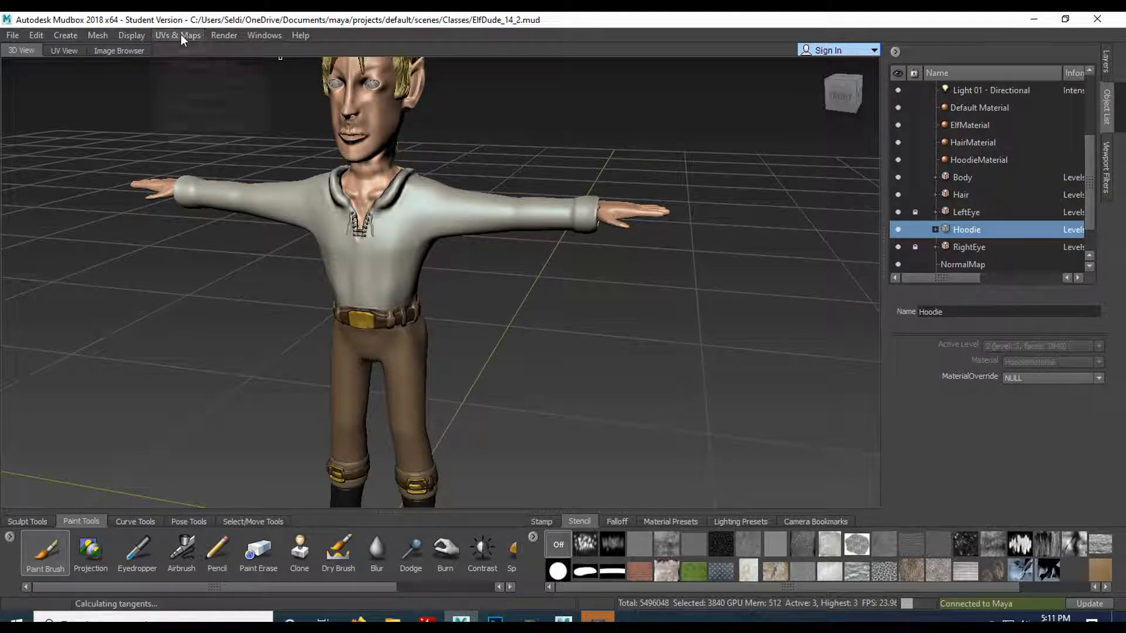
mouse_move(206, 125)
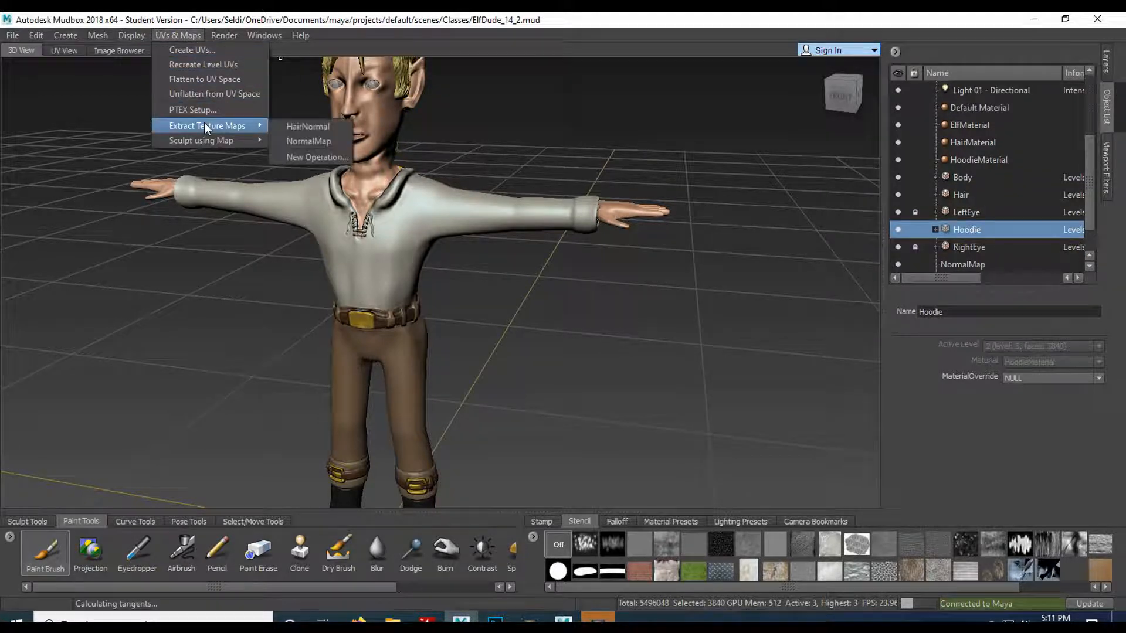
left_click(311, 156)
- Name the extraction operation HoodieNormal and choose Normal Map as the map to generate
left_click_drag(570, 226, 469, 226)
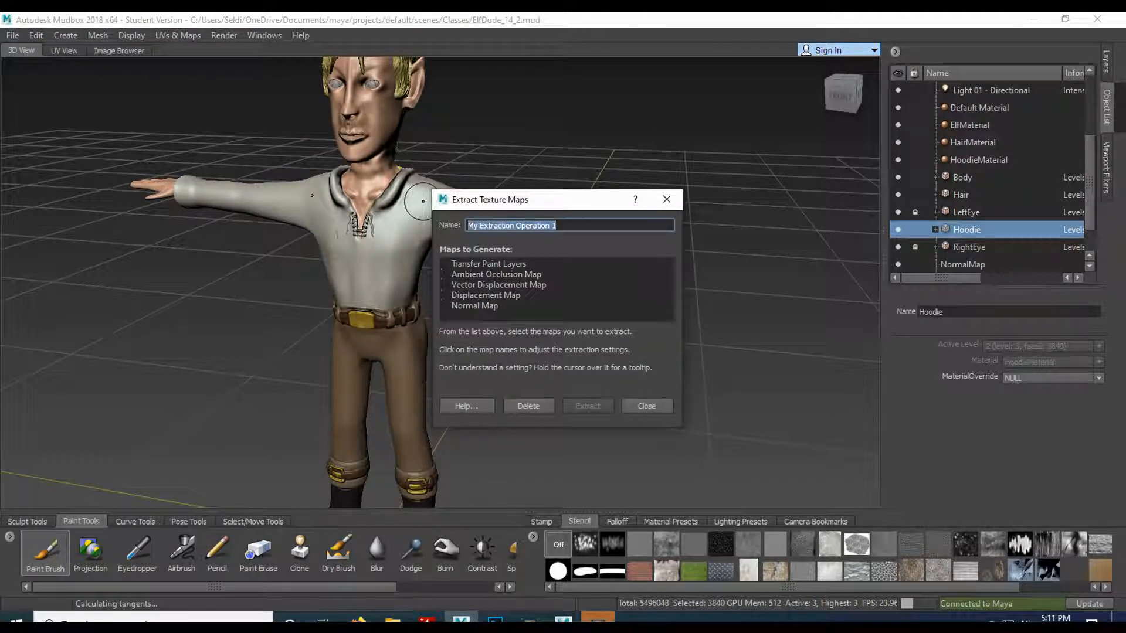
type("HoodieNorma")
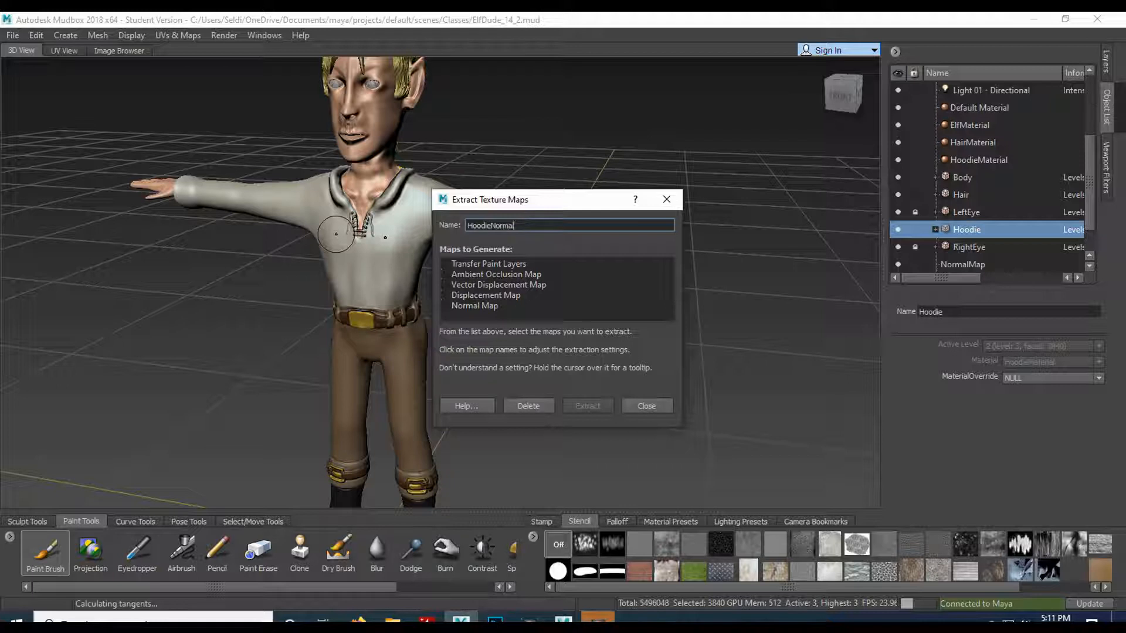
type("l")
left_click(474, 306)
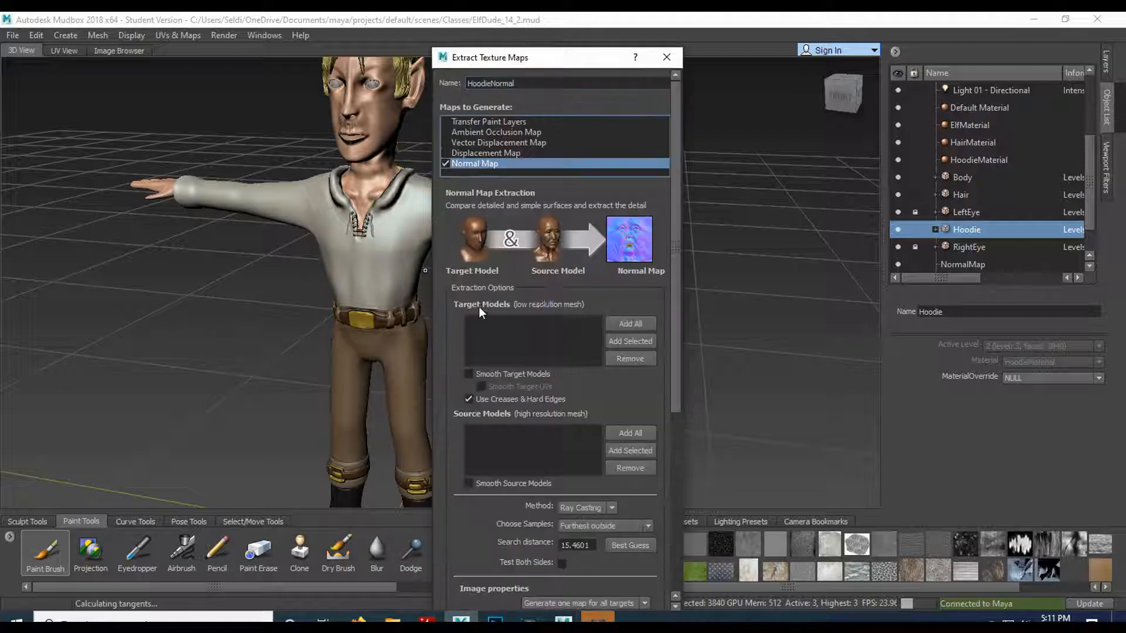
- Add the Hoodie mesh as both target and source model, and set the extraction method to Subdivision
scroll(551, 311, "down", 3)
left_click(625, 257)
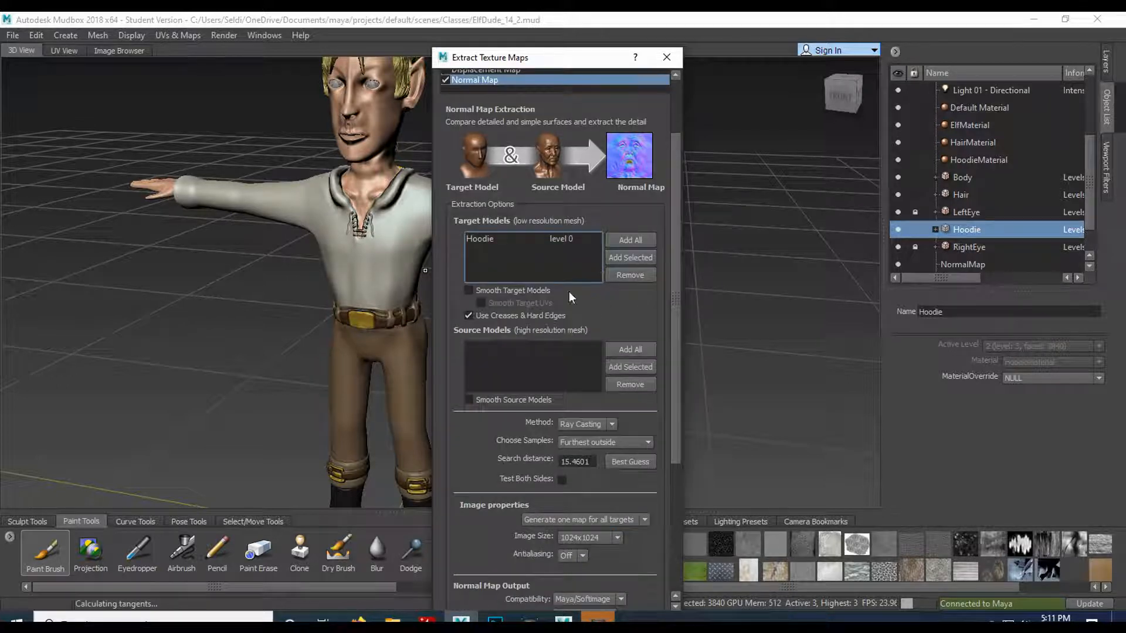
left_click(630, 369)
scroll(554, 369, "down", 3)
left_click(561, 341)
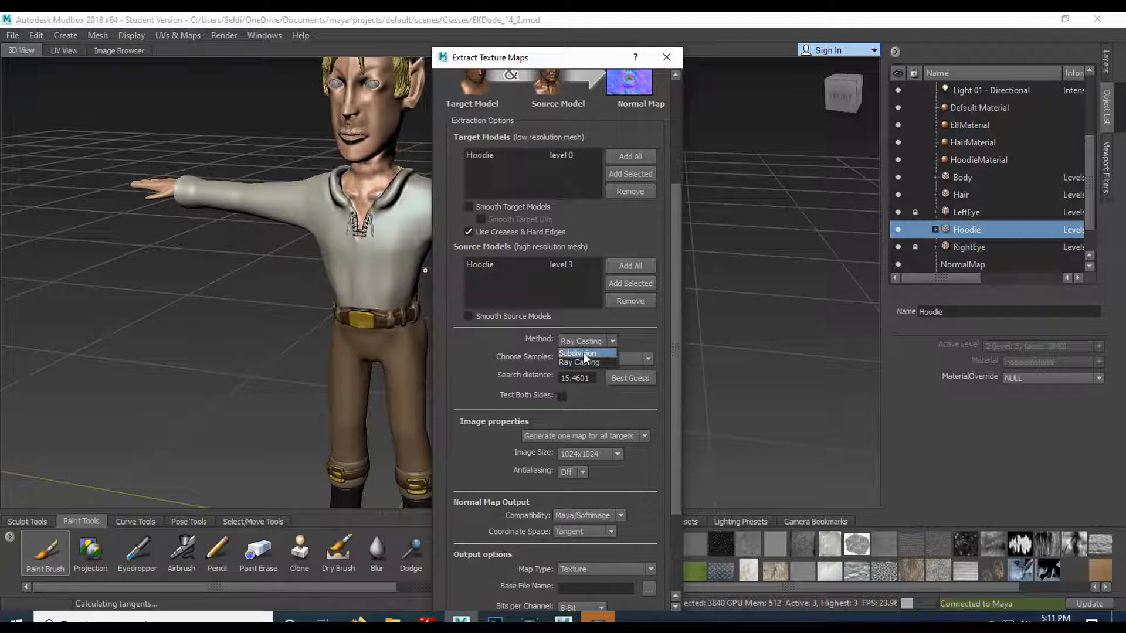
left_click(582, 353)
- Set the Hoodie extraction to generate a map for each target, with image size 2048x2048 and 2X antialiasing
scroll(600, 406, "down", 7)
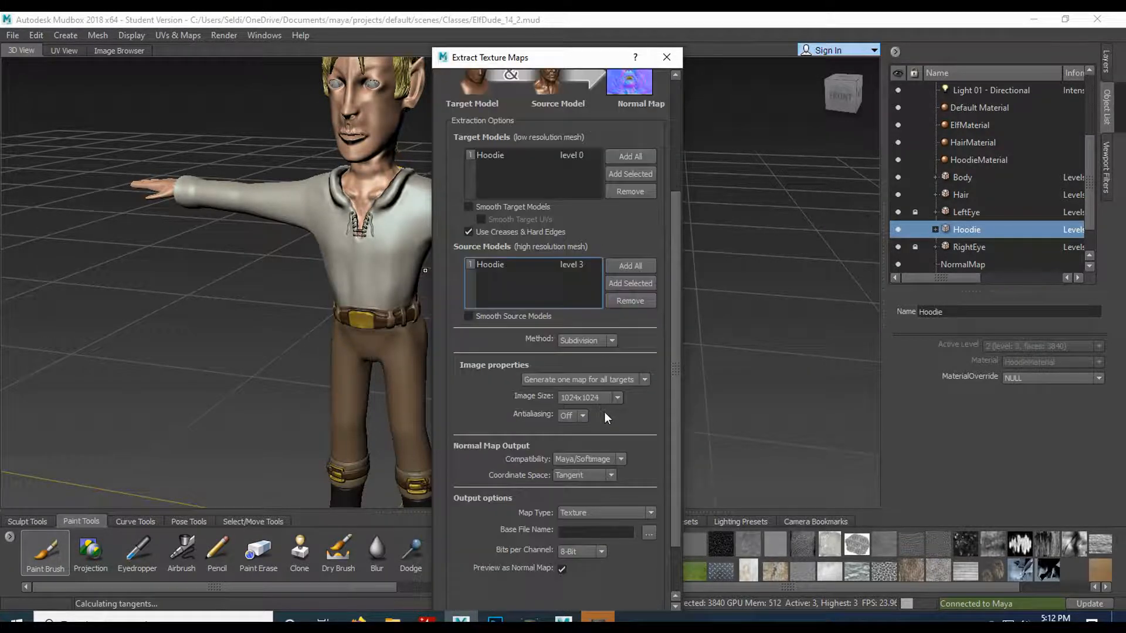
left_click(611, 335)
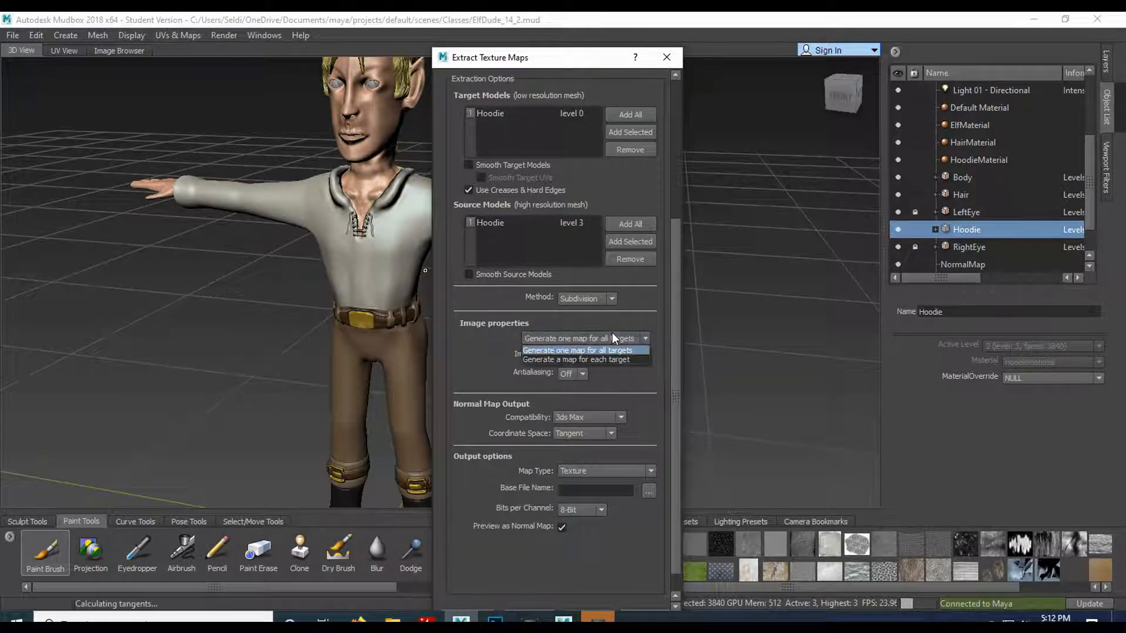
left_click(573, 361)
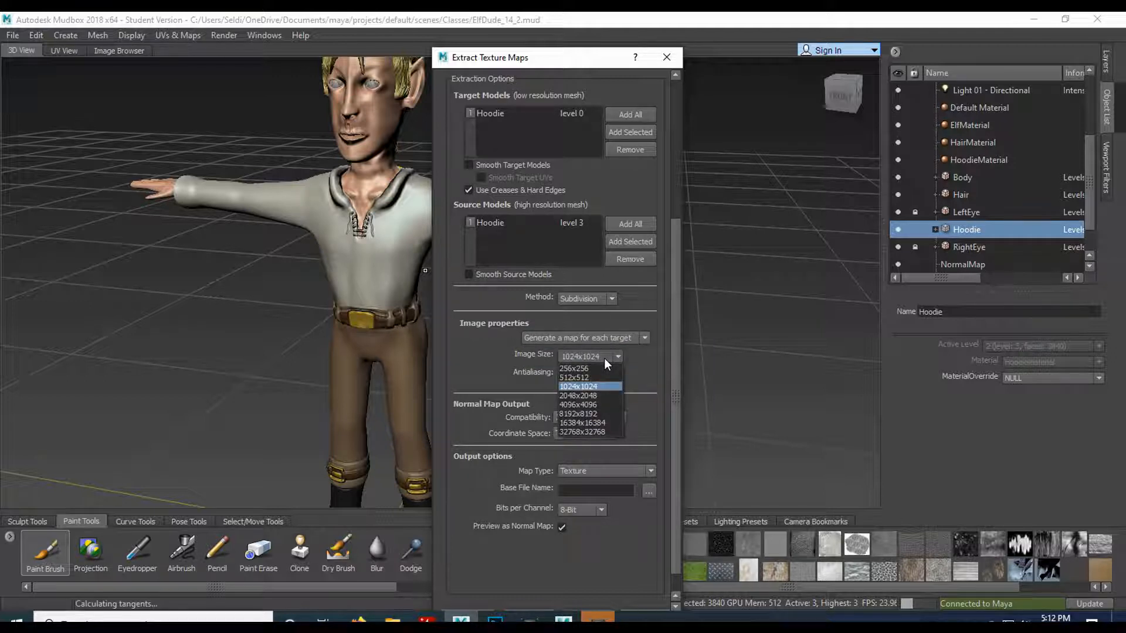
left_click(588, 395)
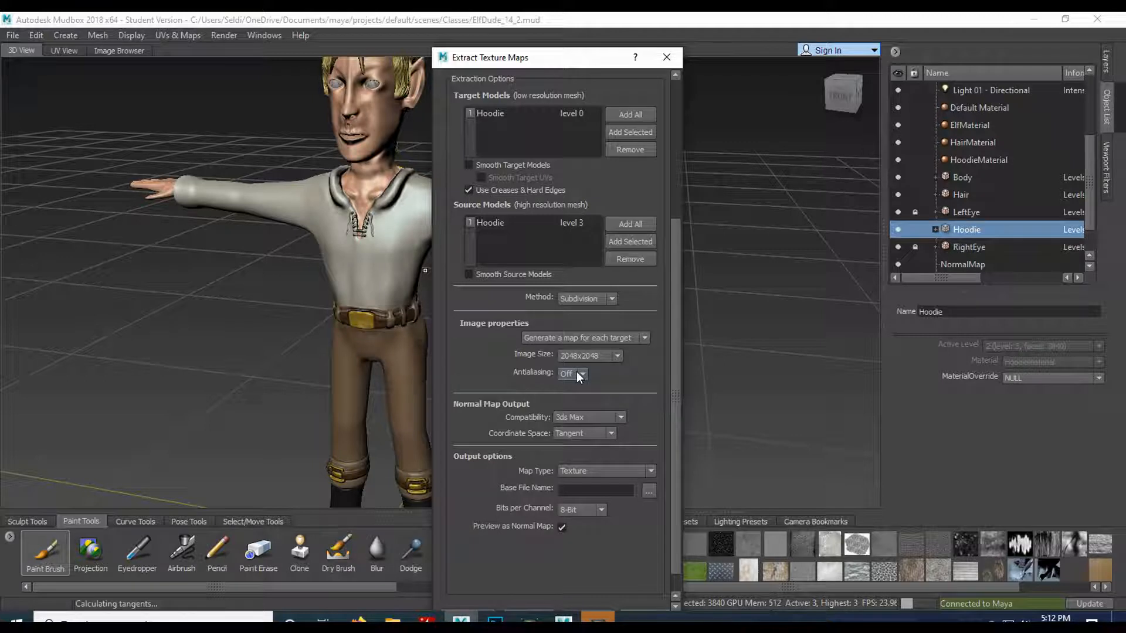
left_click(577, 374)
left_click(568, 396)
scroll(635, 367, "down", 1)
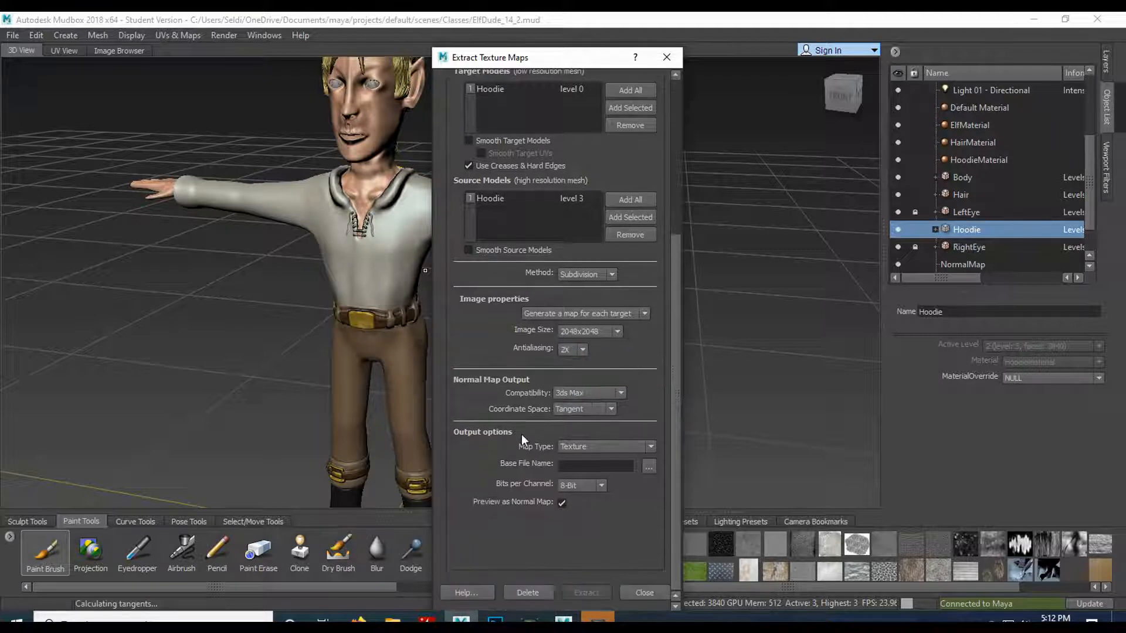
- Set the Hoodie normal map's compatibility to Maya/Softimage and choose Targa [8 bit, RGBA] as the output file format
left_click(604, 392)
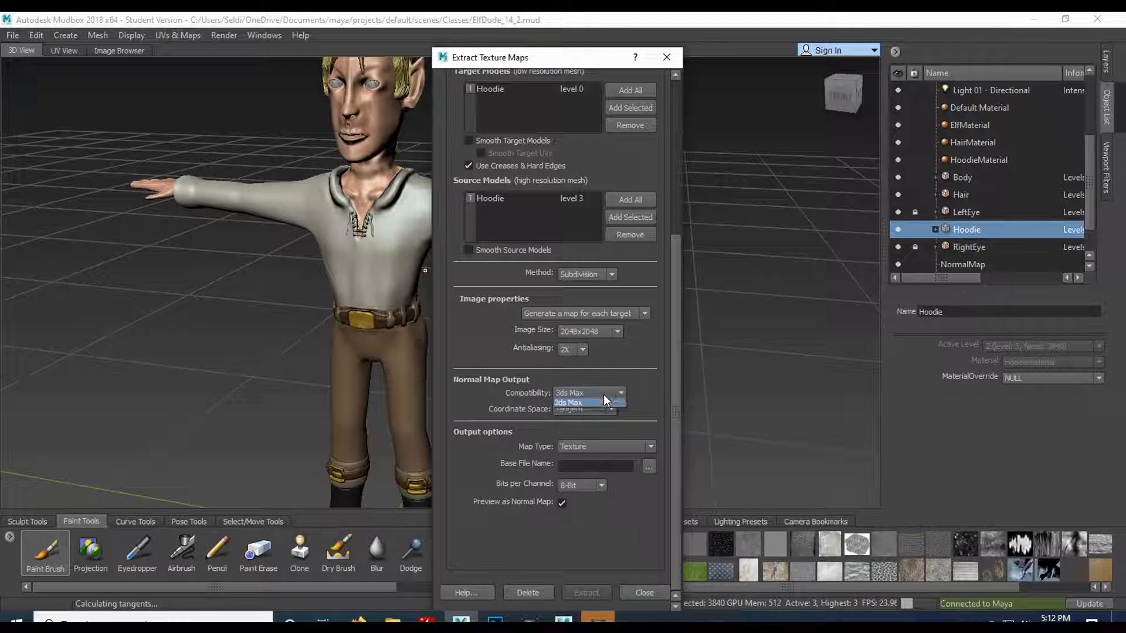
left_click(607, 406)
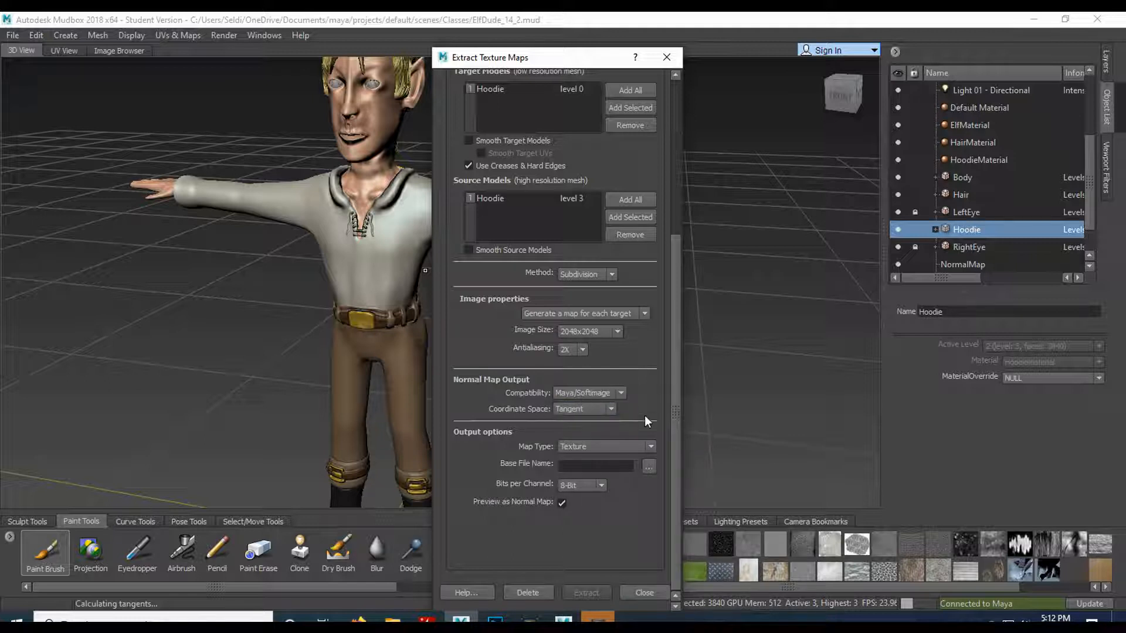
left_click(649, 468)
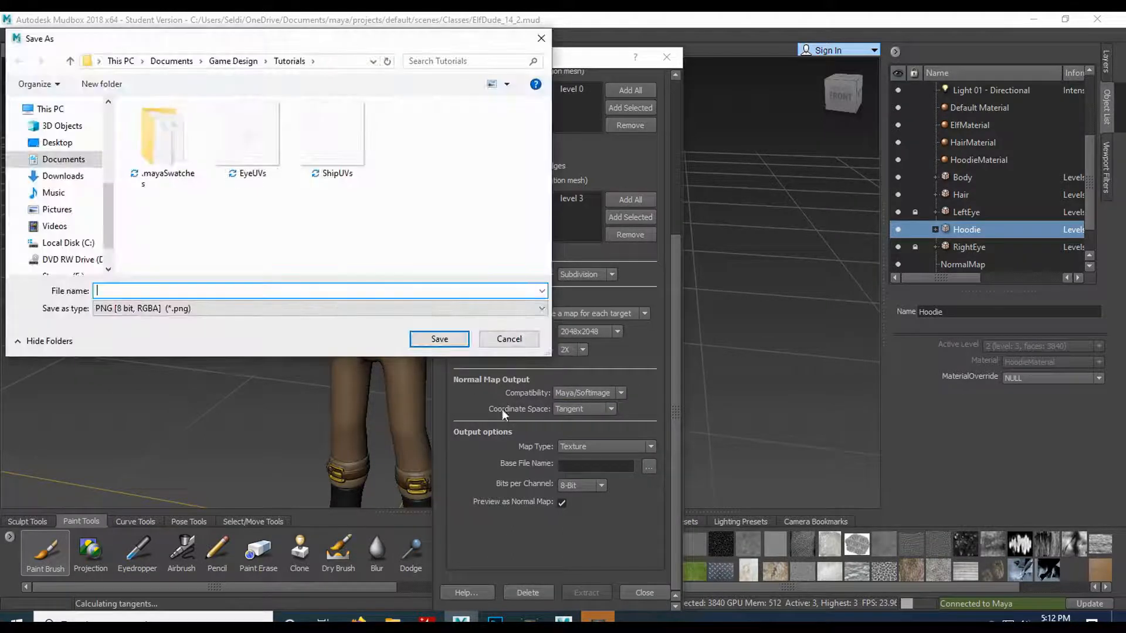
left_click(231, 309)
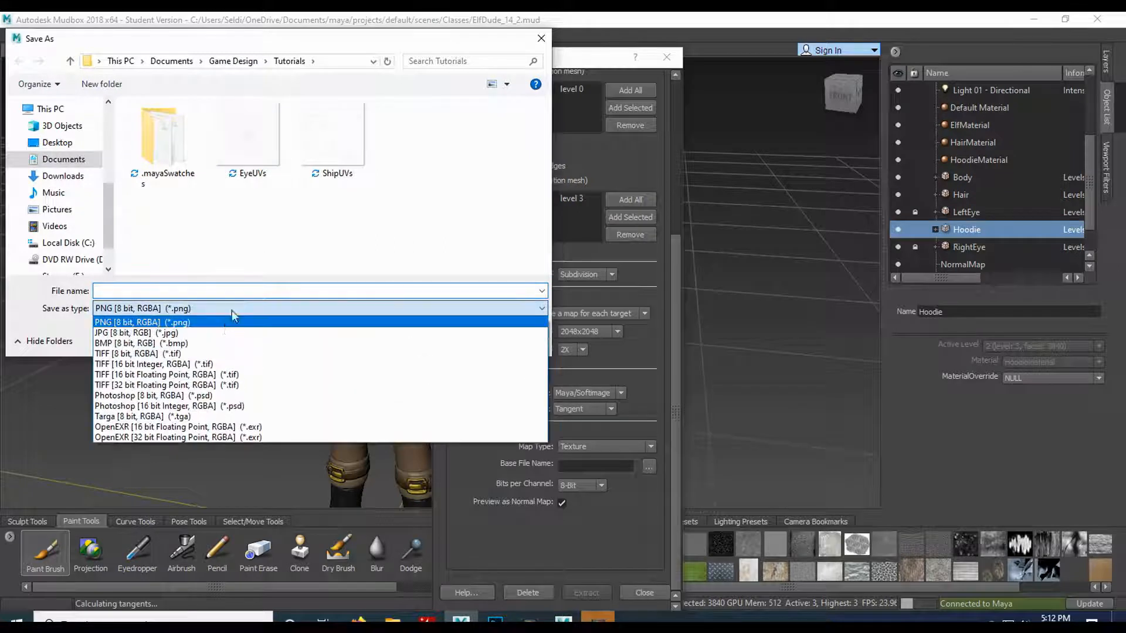
left_click(188, 417)
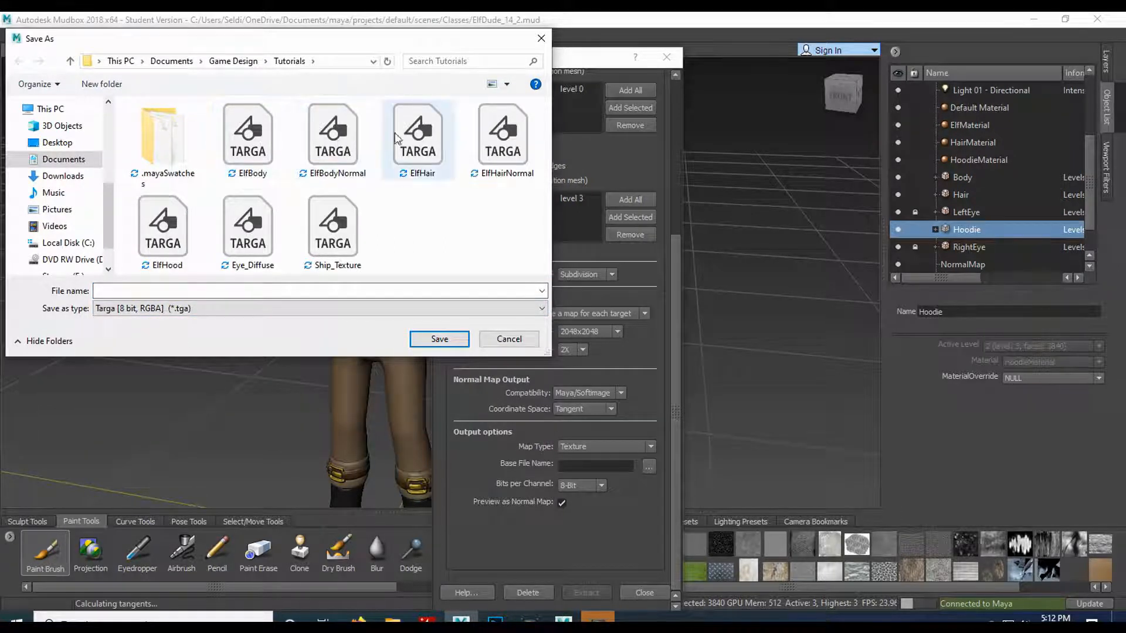
- Save the output under the name ElfHoodNormal in the Tutorials folder and extract the hoodie normal map
left_click(163, 232)
left_click(171, 291)
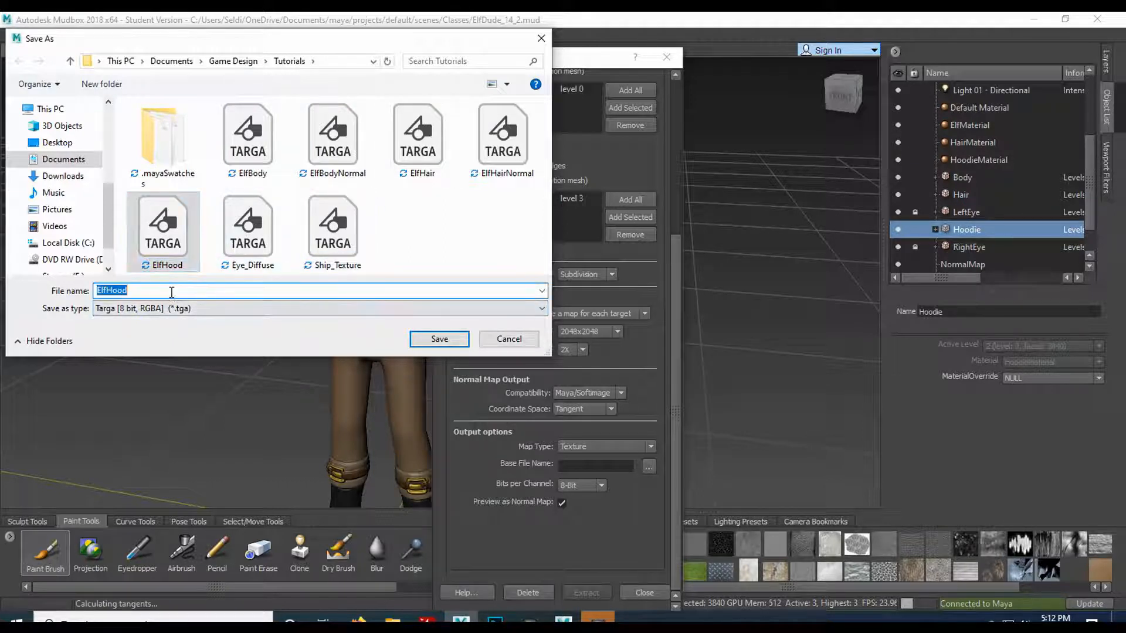
left_click(171, 291)
type("Normal")
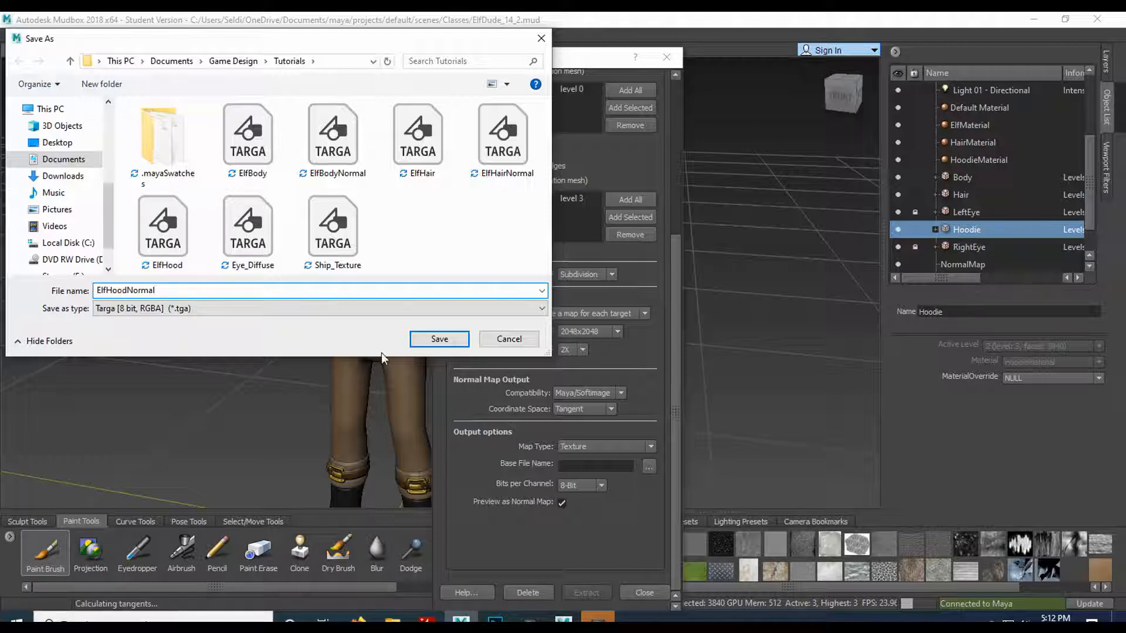
left_click(439, 341)
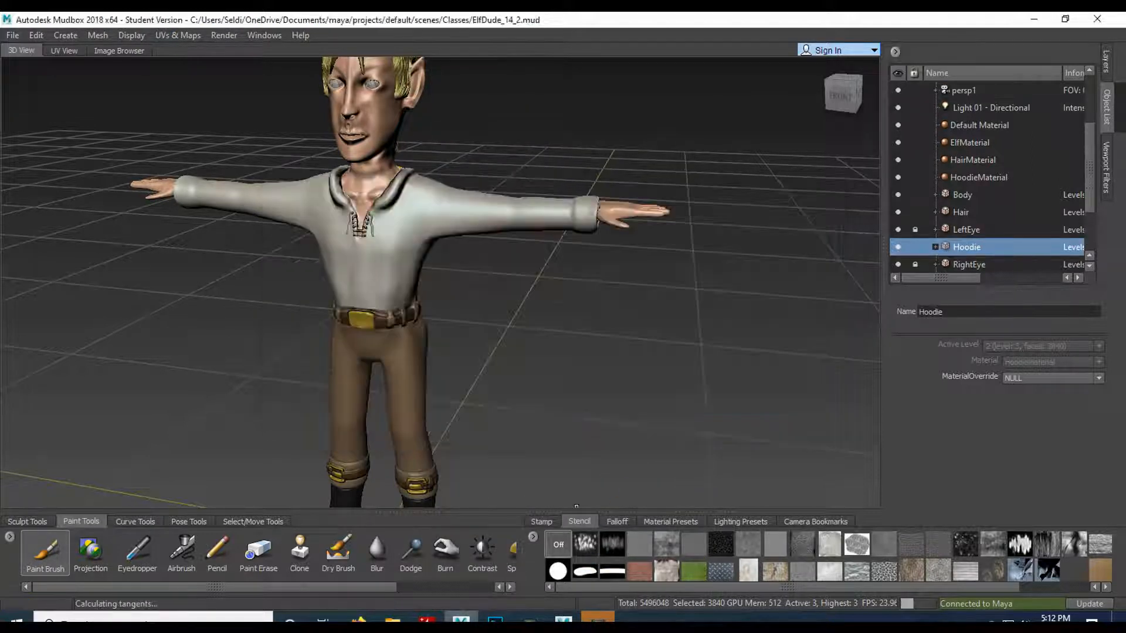
- Switch to Maya, connect a file texture to HoodieMaterial's bump mapping, and use it as Tangent Space Normals
left_click(564, 619)
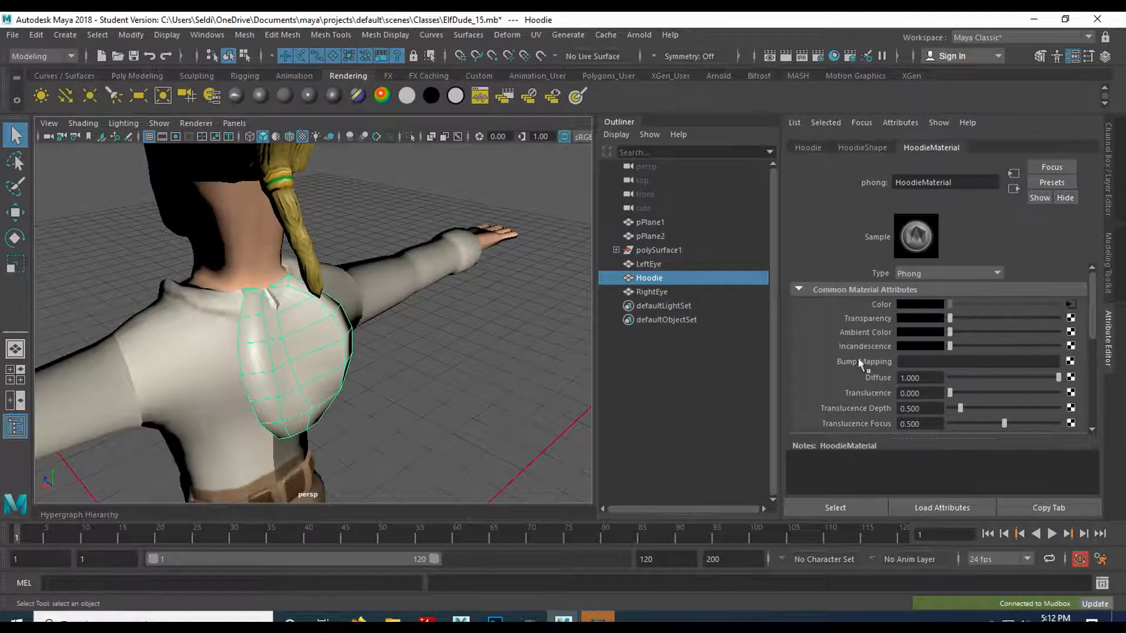
left_click(1071, 362)
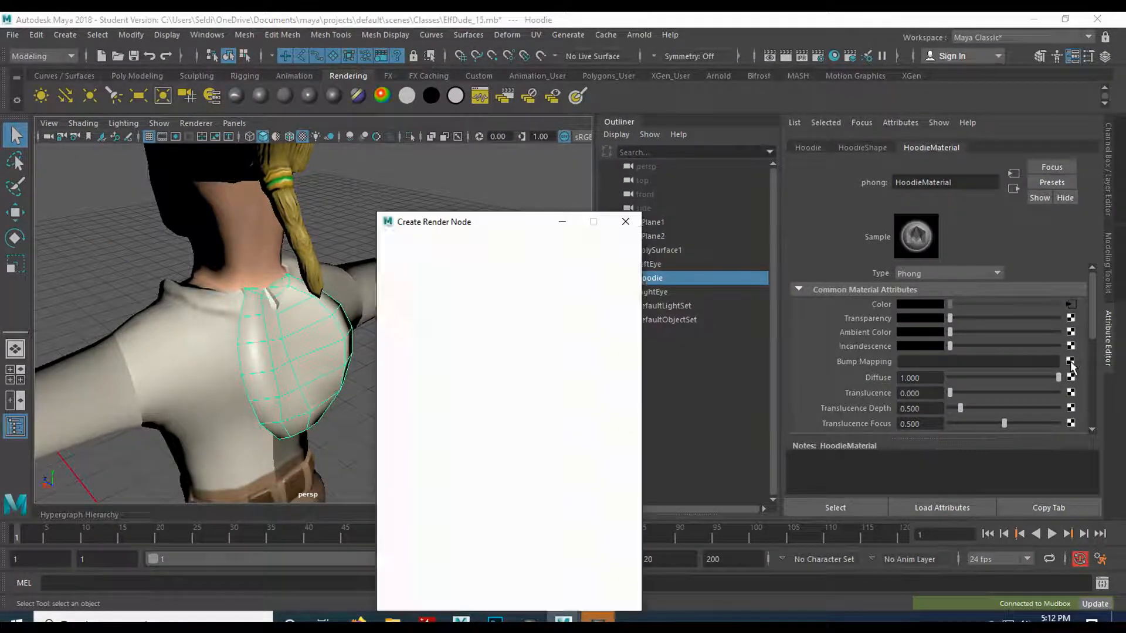
left_click(534, 336)
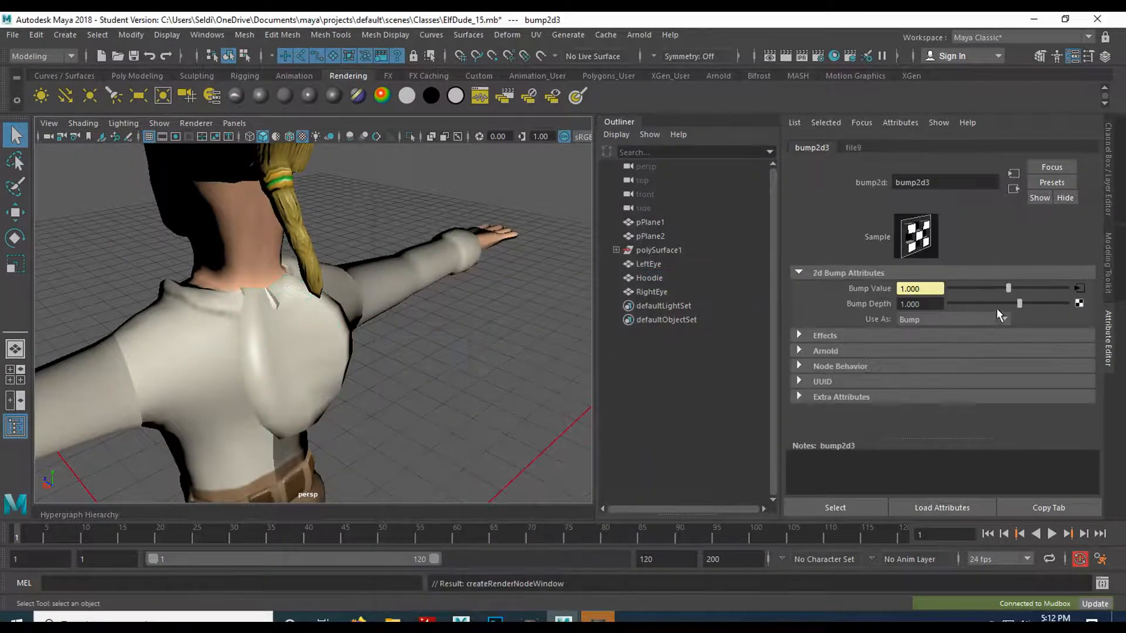
left_click(975, 322)
left_click(963, 348)
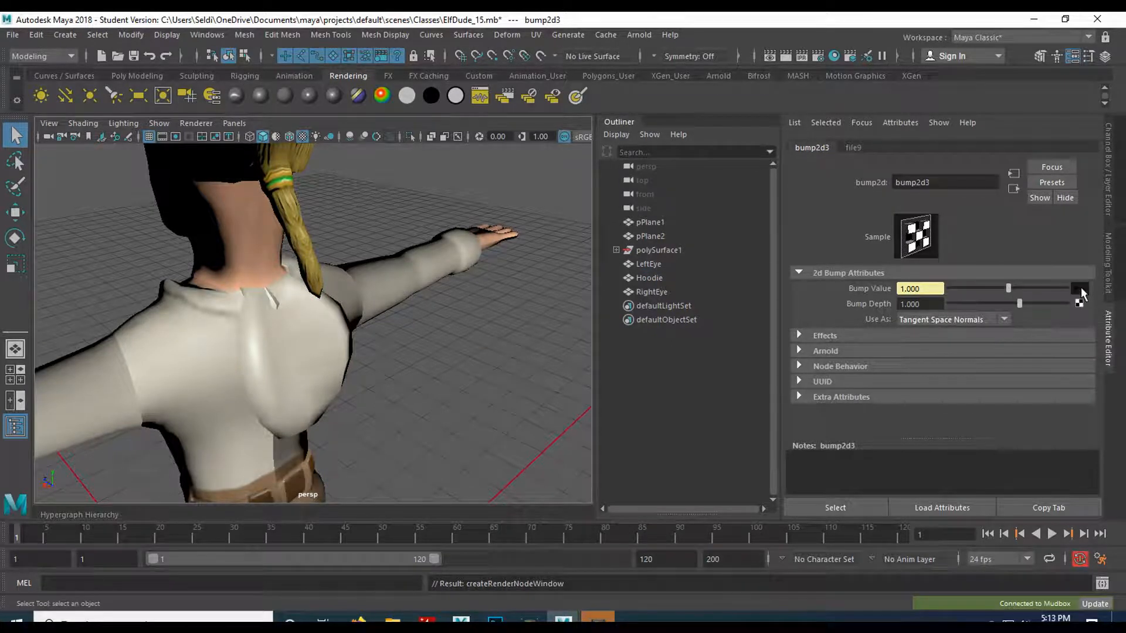
- Load ElfHoodNormal.tga as the image of the hoodie's bump file texture
left_click(1079, 288)
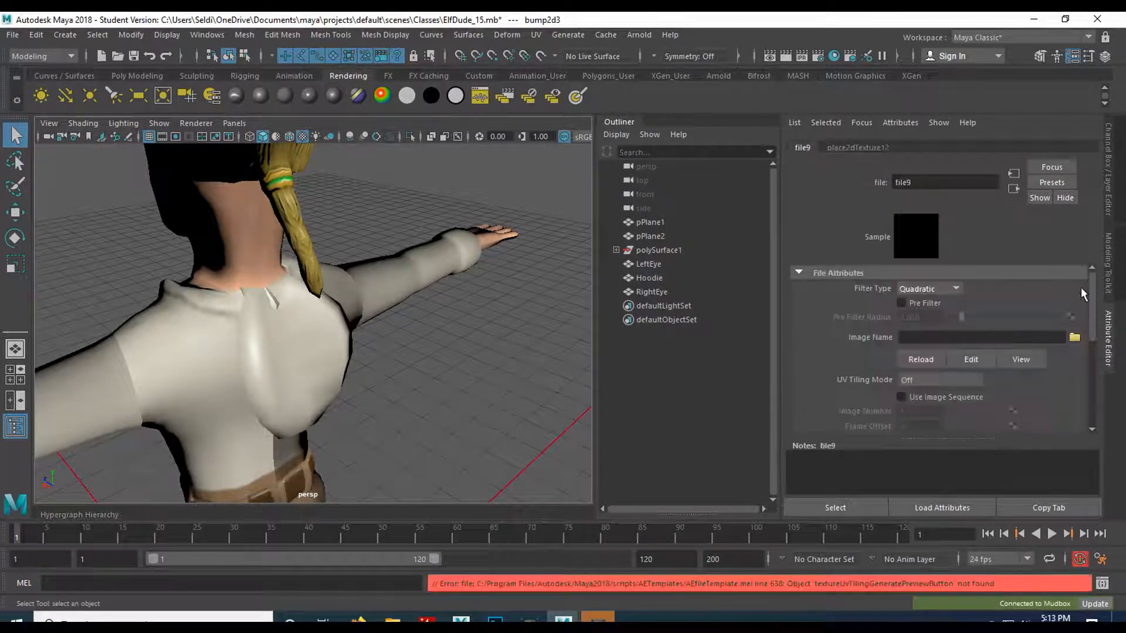
left_click(1074, 339)
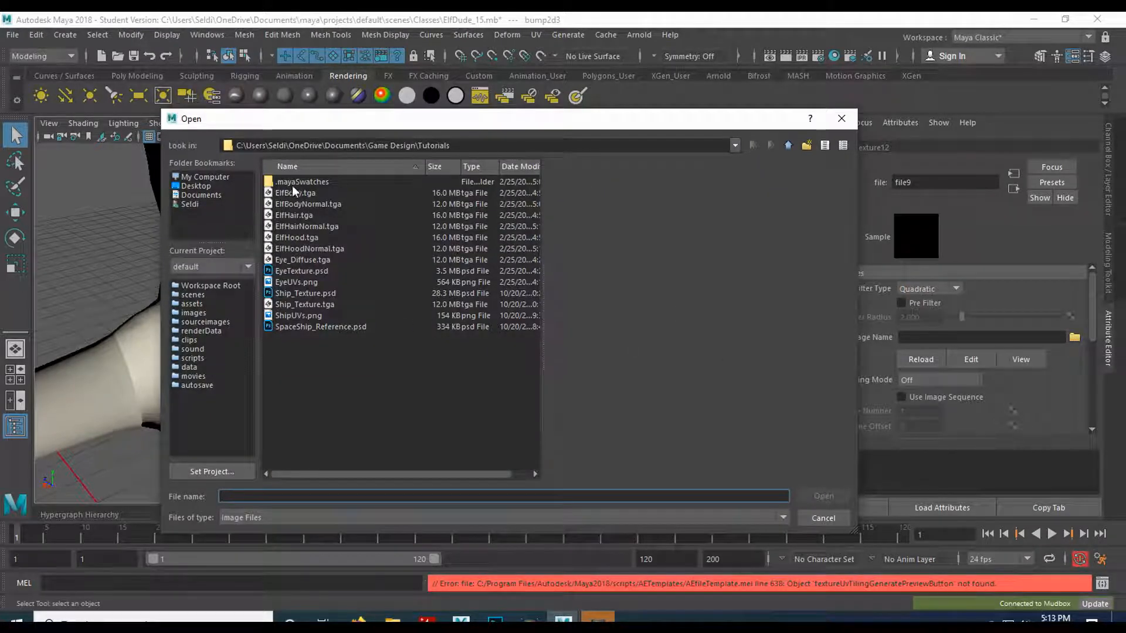
left_click(296, 250)
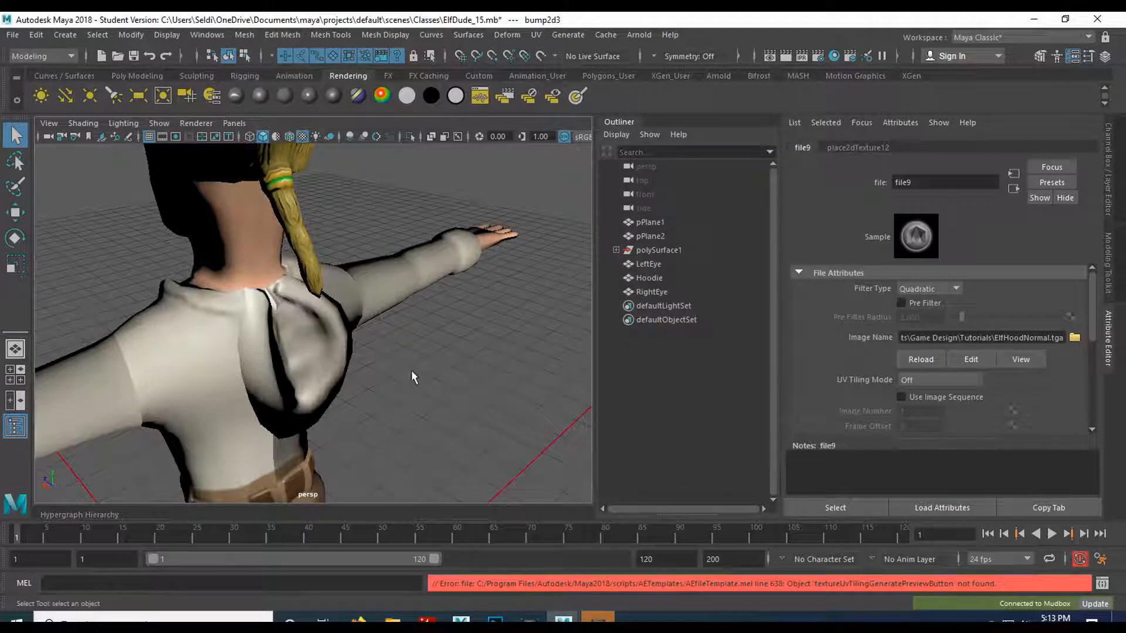
- Deselect everything and examine the hoodie's normal map detail and the whole elf character from several angles
left_click(418, 376)
left_click_drag(435, 368, 395, 343, "alt")
scroll(396, 344, "down", 10)
left_click_drag(394, 384, 493, 320, "alt")
scroll(337, 387, "up", 5)
scroll(367, 329, "up", 8)
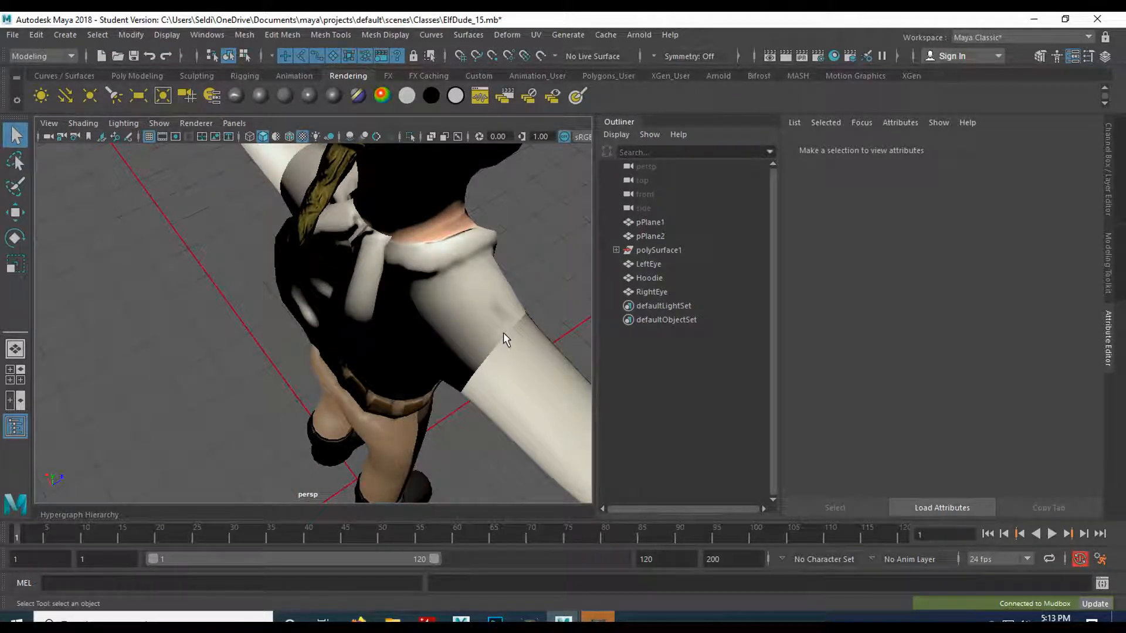
left_click_drag(503, 332, 384, 353, "alt")
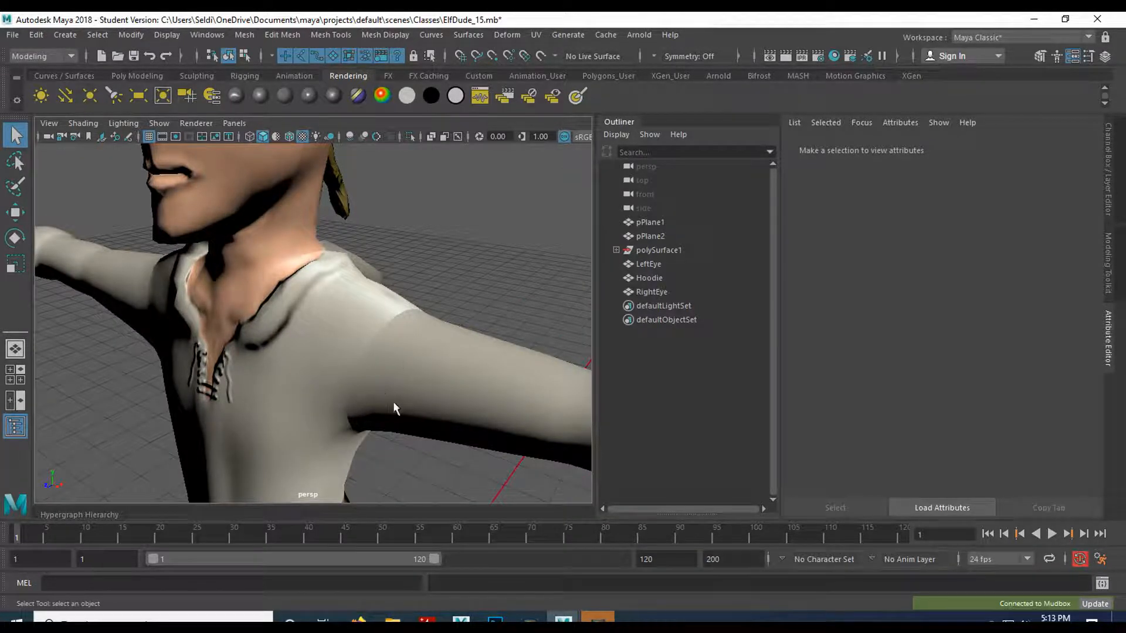
left_click_drag(426, 413, 234, 387, "alt")
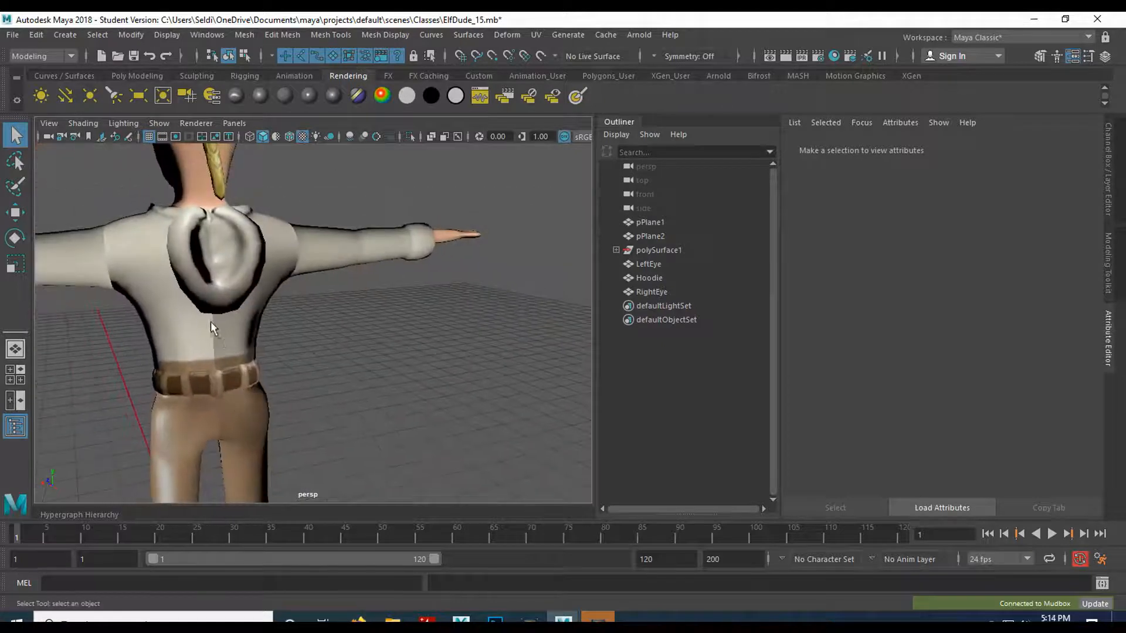
middle_click_drag(251, 370, 377, 221, "alt")
left_click_drag(277, 388, 345, 387, "alt")
left_click_drag(248, 423, 446, 433, "alt")
middle_click_drag(261, 321, 337, 469, "alt")
left_click_drag(375, 412, 329, 378, "alt")
scroll(263, 428, "down", 5)
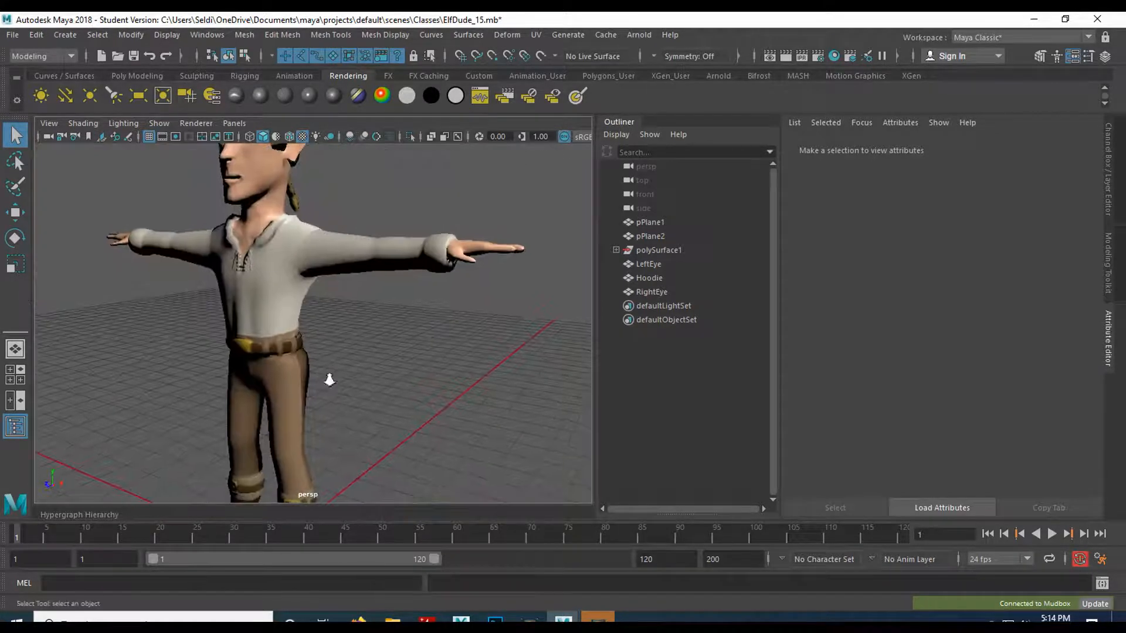
scroll(329, 378, "down", 5)
scroll(329, 378, "up", 3)
middle_click_drag(329, 378, 357, 362, "alt")
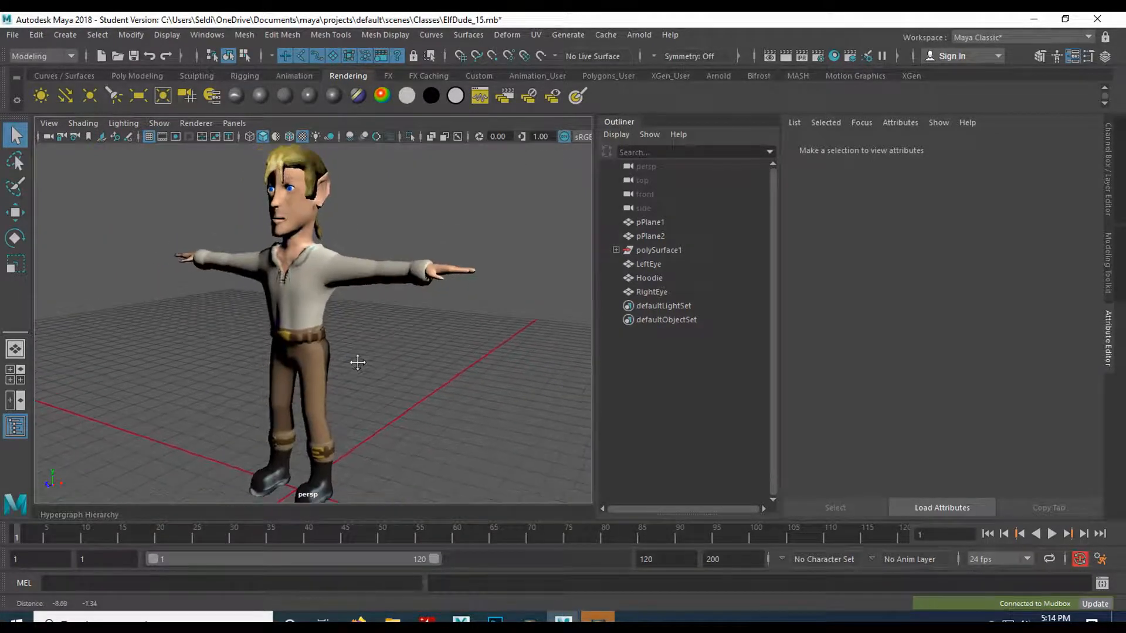